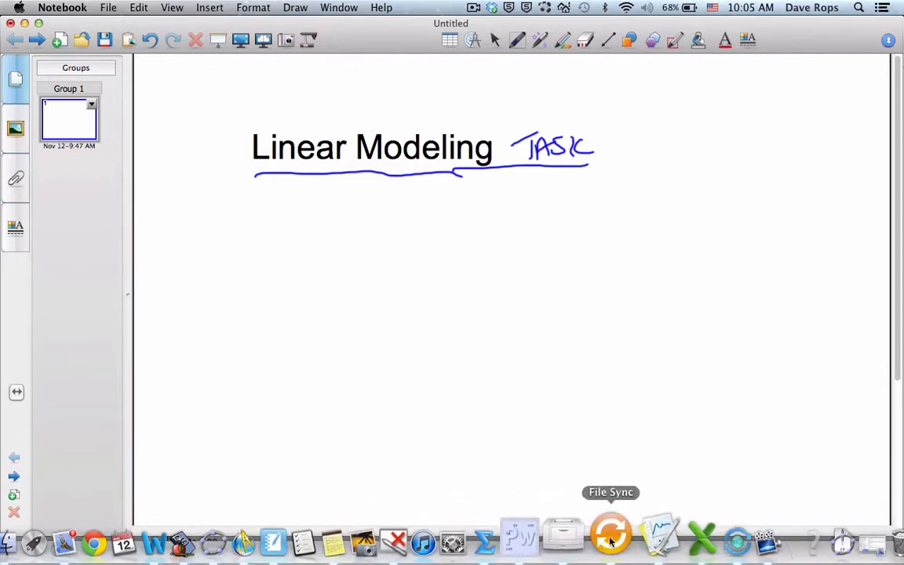
Step: Switch to Logger Pro and select the linear stretch of the position graph from about 1.65 to 3.9 s
left_click(634, 537)
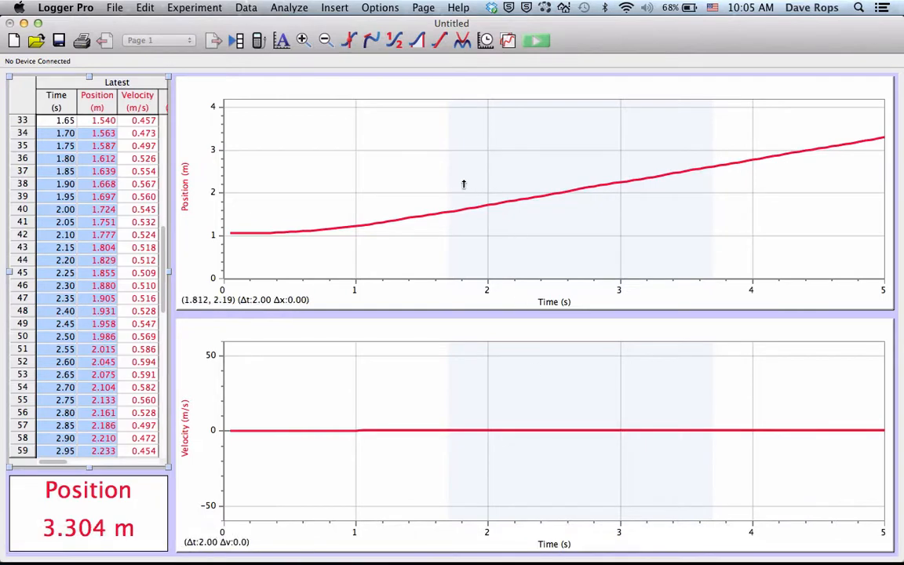
left_click(422, 167)
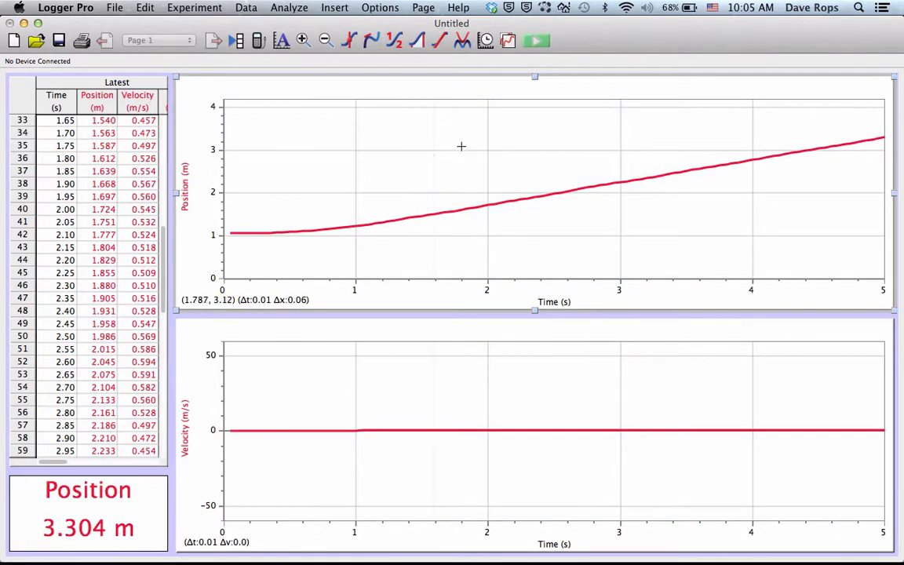
mouse_move(465, 148)
left_mouse_down()
mouse_move(529, 184)
mouse_move(597, 204)
mouse_move(756, 228)
left_mouse_up()
mouse_move(440, 141)
left_mouse_down()
mouse_move(499, 177)
mouse_move(641, 234)
mouse_move(779, 236)
mouse_move(744, 246)
left_mouse_up()
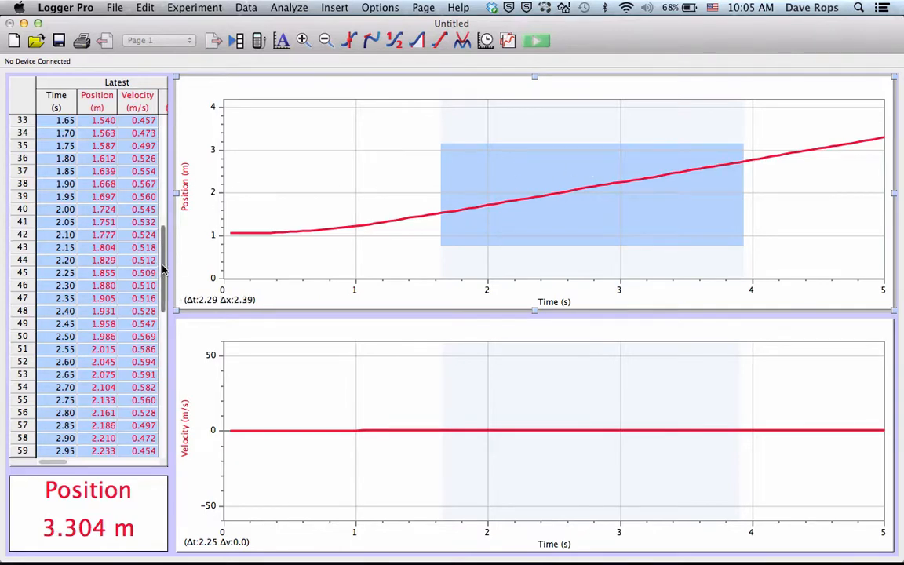
Step: Select and copy the Time and Position values from 1.65 to 3.90 s in the data table
left_click_drag(164, 270, 160, 246)
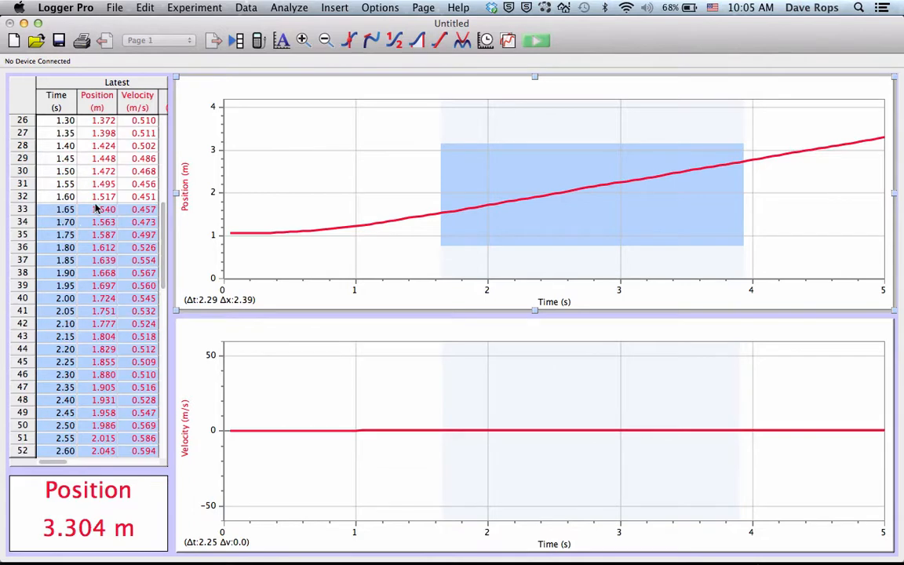
left_click_drag(162, 236, 163, 335)
left_click(101, 416)
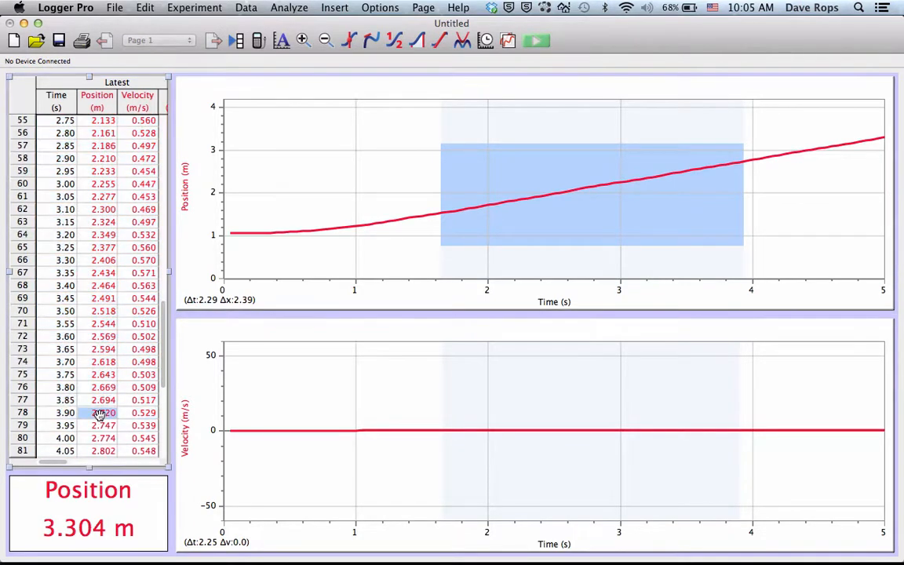
left_click_drag(82, 409, 47, 133)
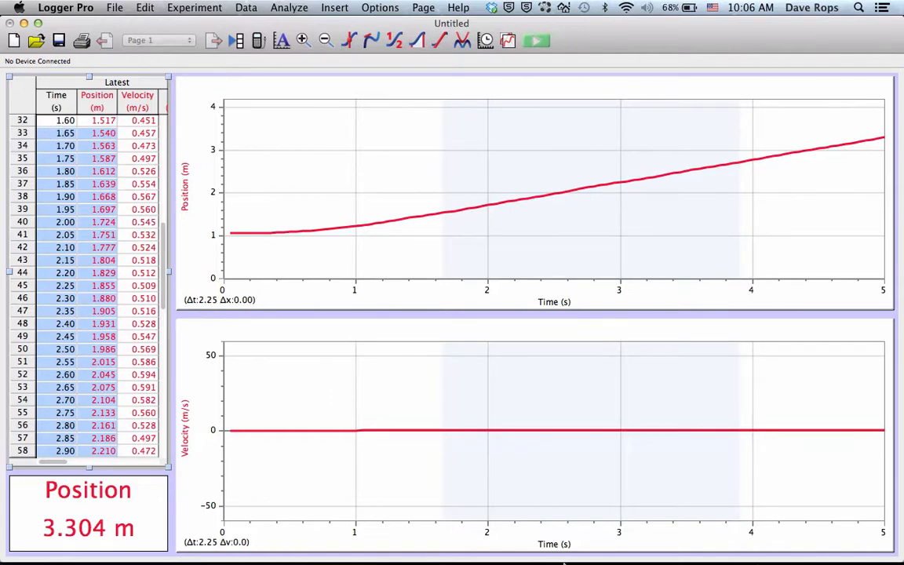
Step: Switch to Excel, paste the time and position data at A1 of Sheet3, and copy the pasted range
mouse_move(549, 558)
left_click(666, 549)
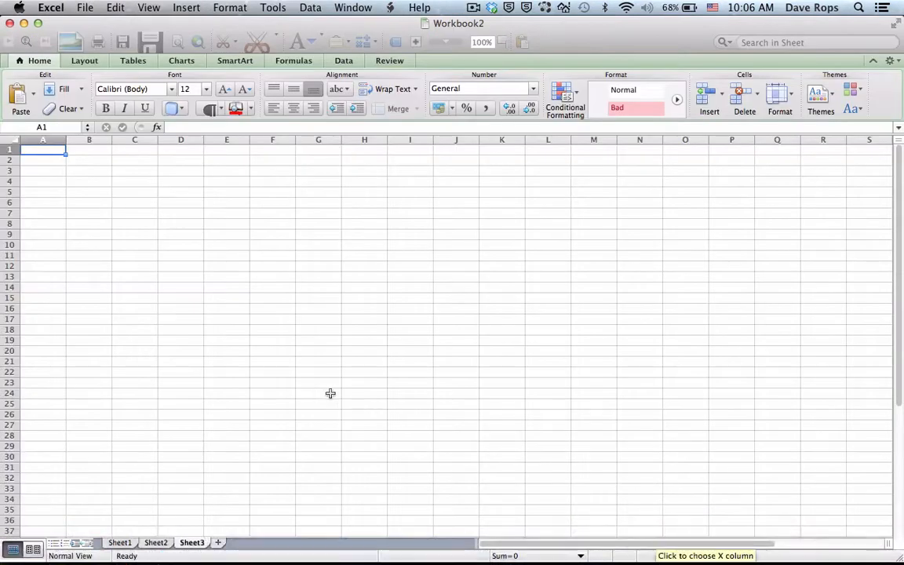
key("super+v")
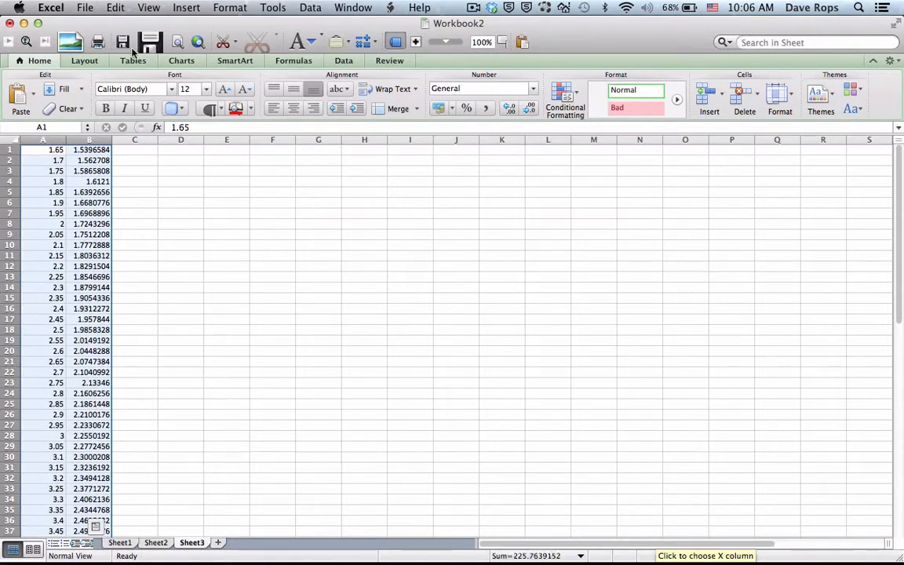
left_click(116, 7)
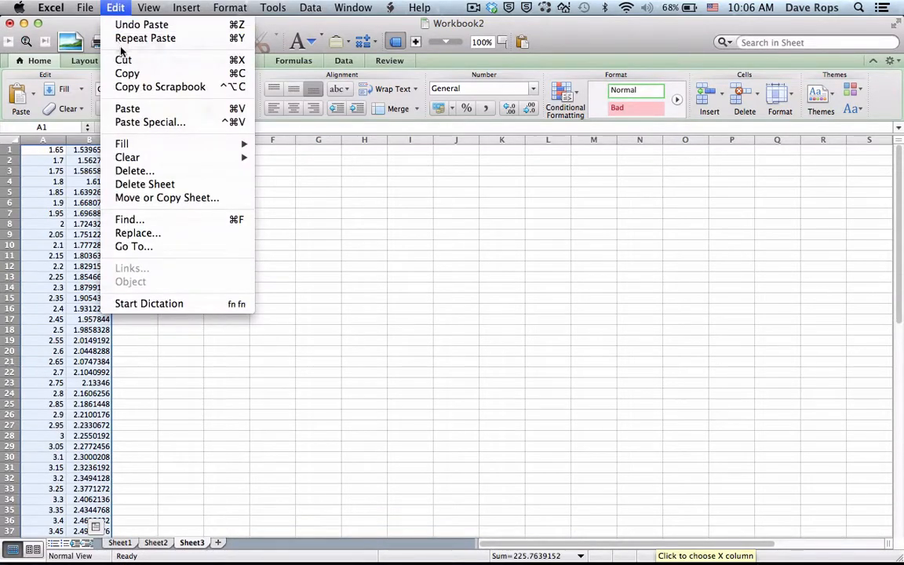
left_click(127, 74)
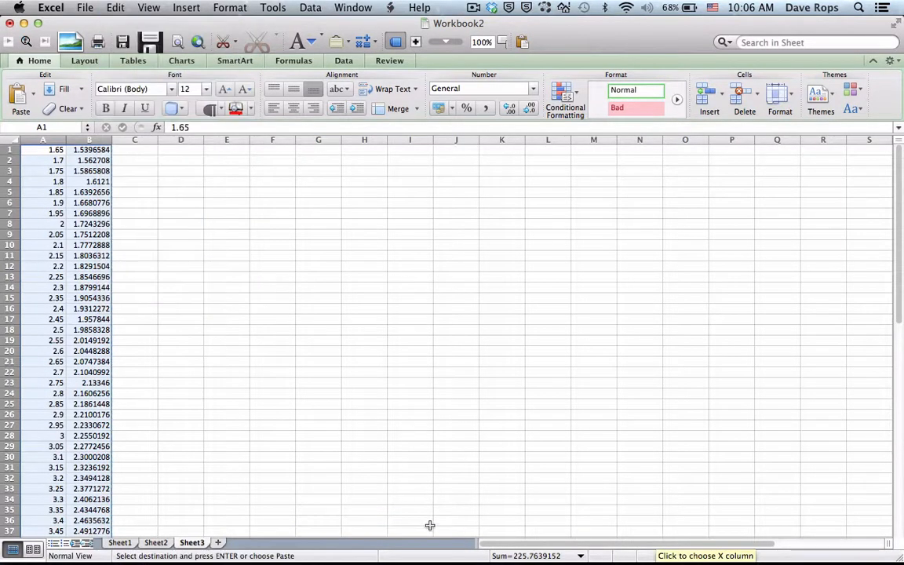
Step: Switch to GeoGebra and close the old file without saving its changes
mouse_move(447, 562)
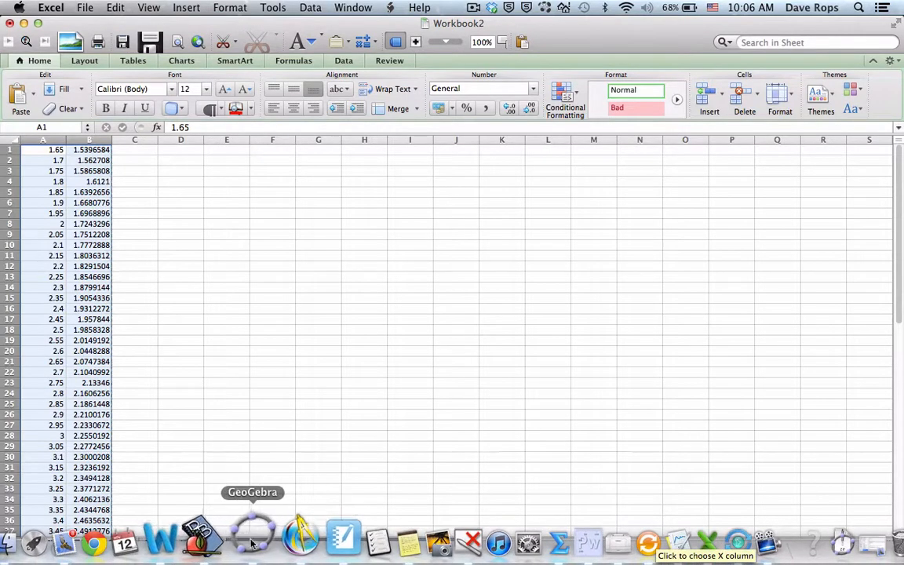
left_click(252, 540)
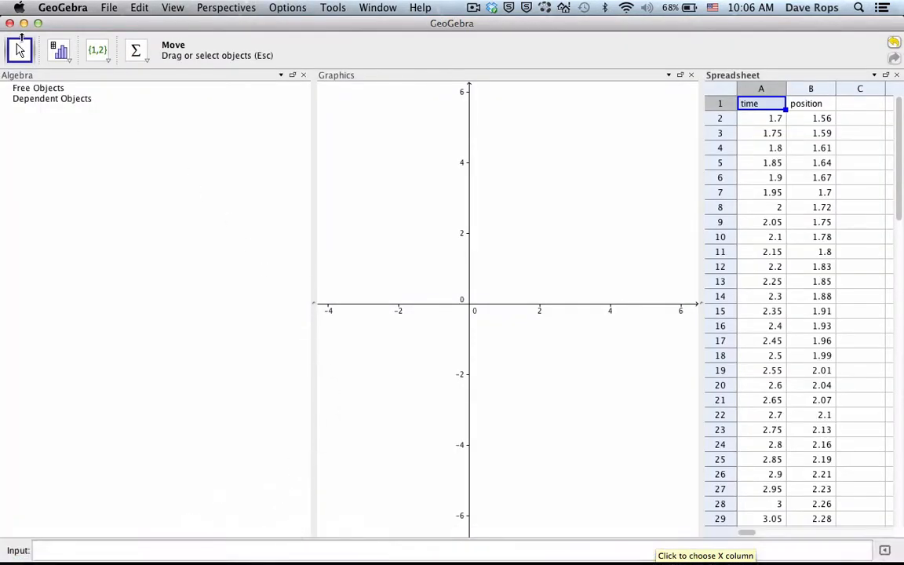
left_click(9, 24)
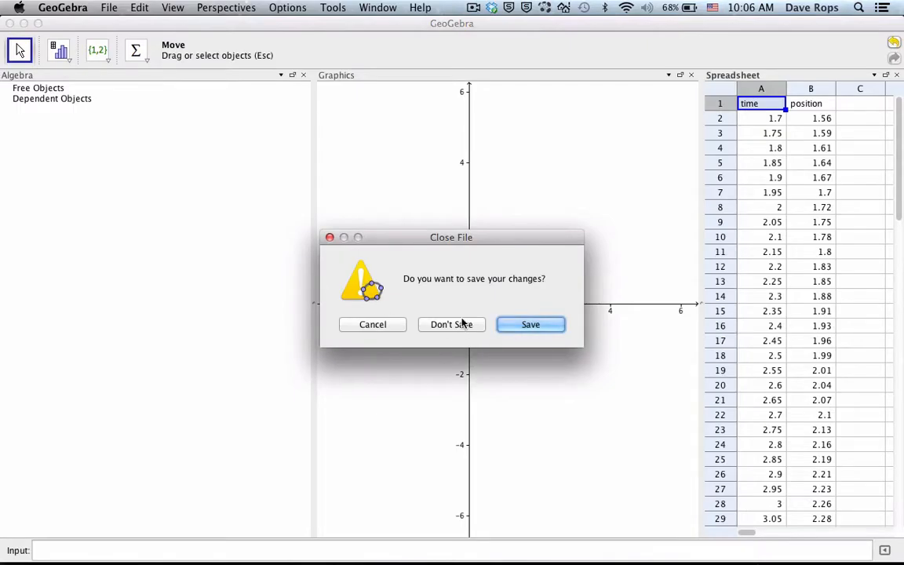
left_click(461, 323)
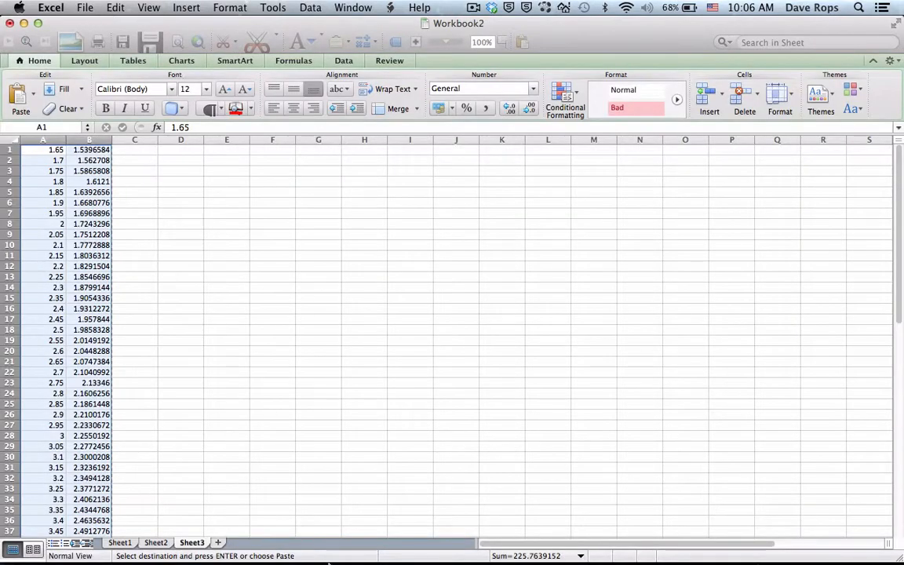
Step: Reopen GeoGebra with a blank file and show the Spreadsheet view beside the graphics
mouse_move(328, 561)
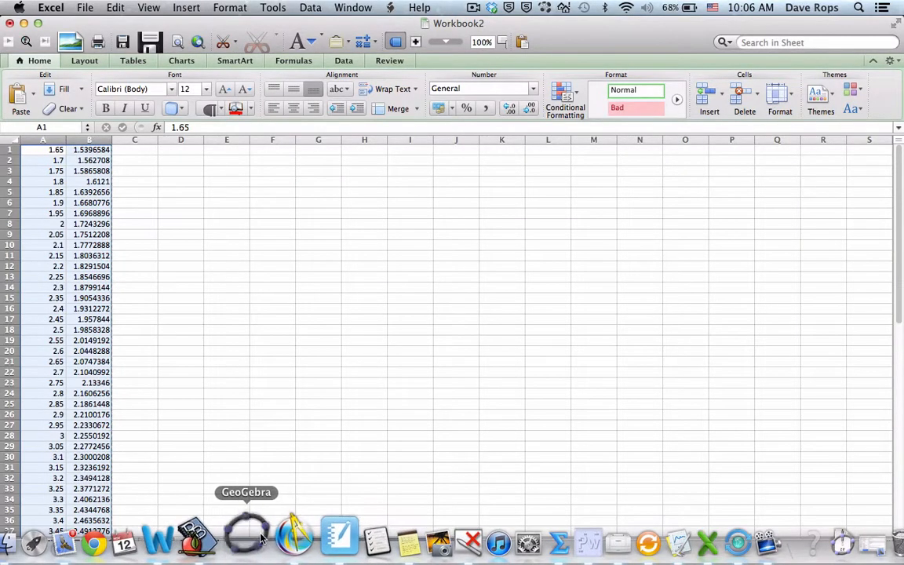
left_click(262, 538)
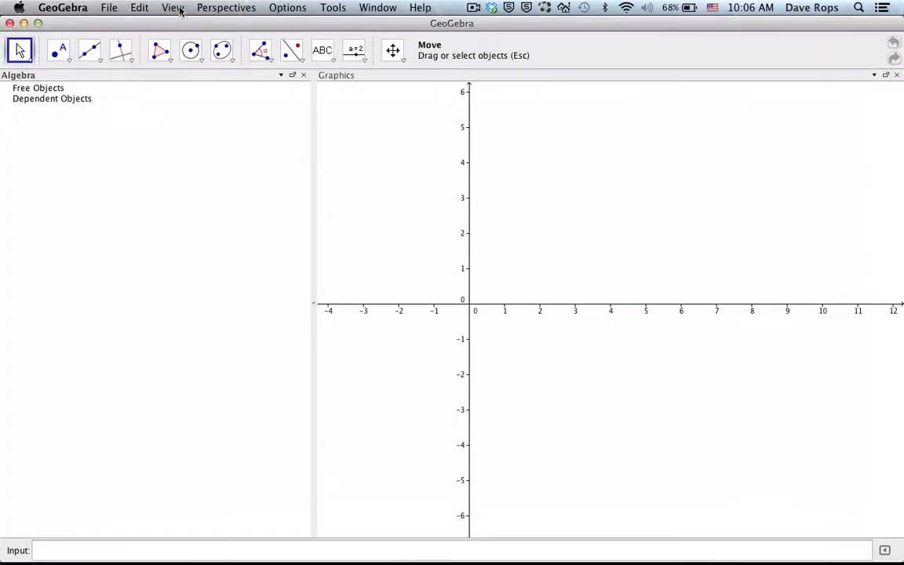
left_click(174, 8)
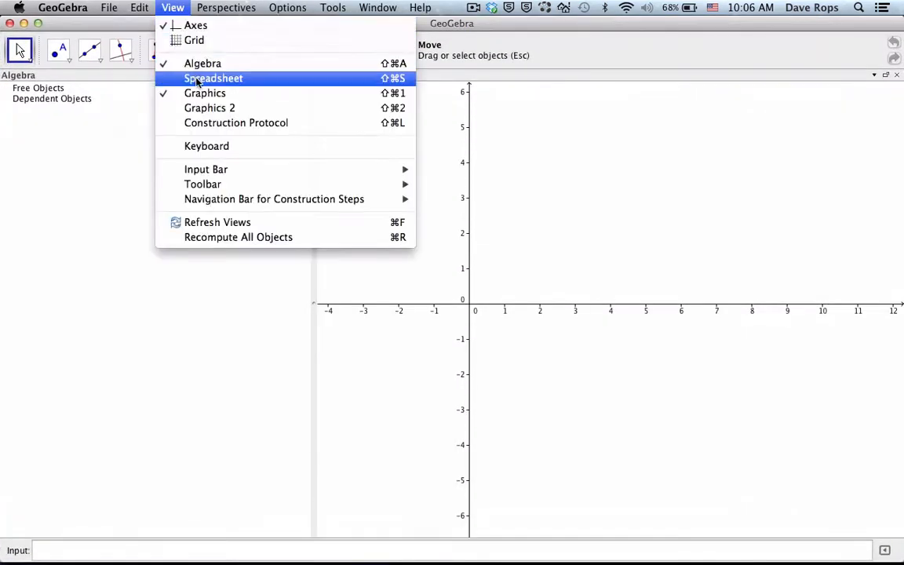
left_click(187, 78)
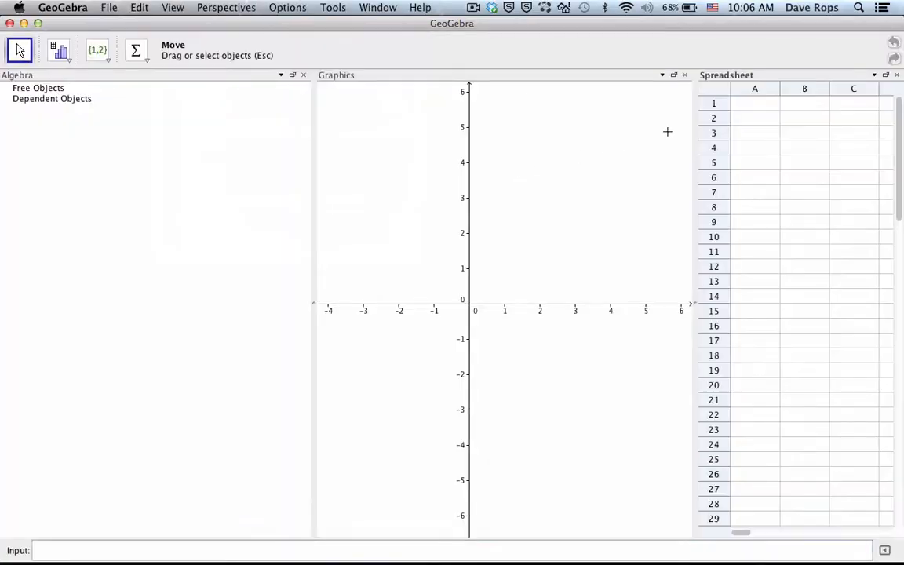
Step: Paste the copied time and position data into the spreadsheet starting at cell A2
left_click(743, 122)
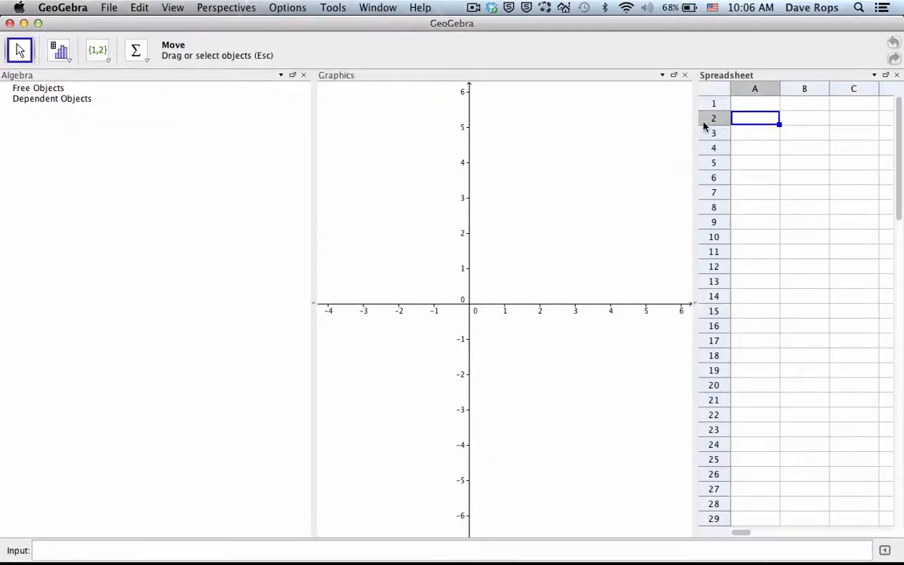
left_click(141, 6)
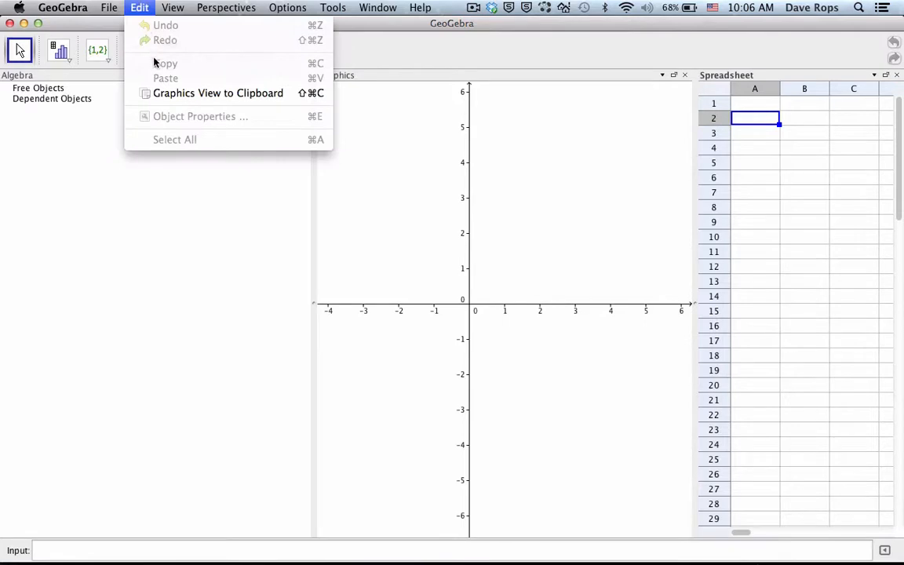
left_click(139, 8)
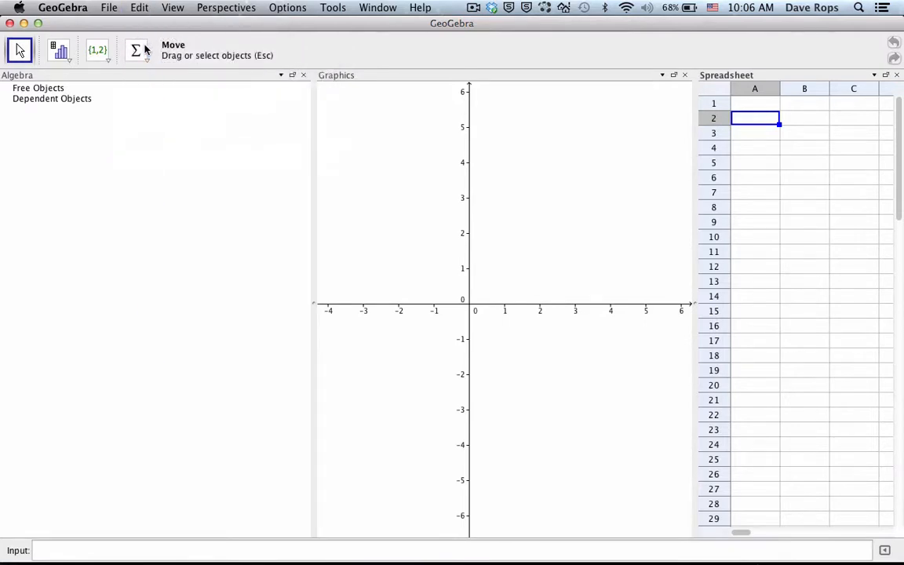
key("super+v")
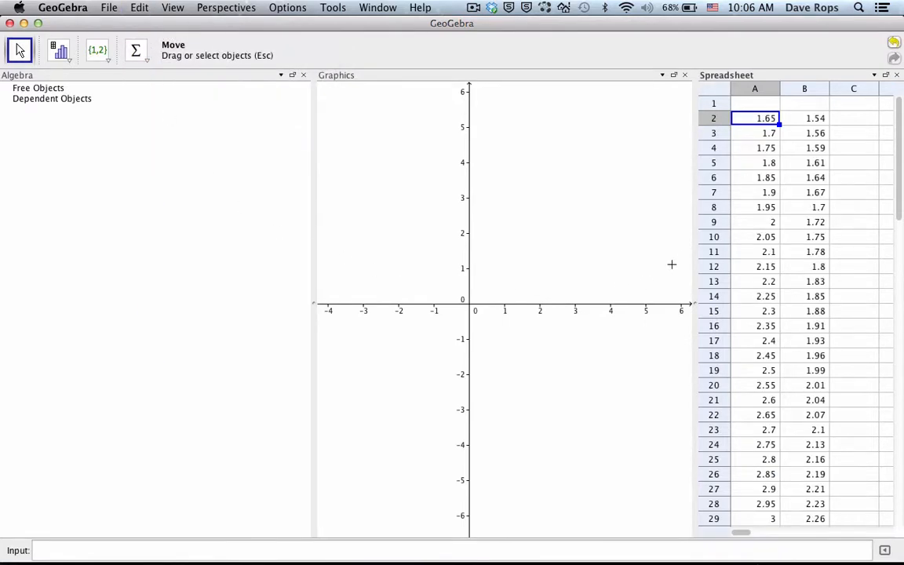
Step: Enter the column headings Time in A1 and Position in B1
left_click(758, 104)
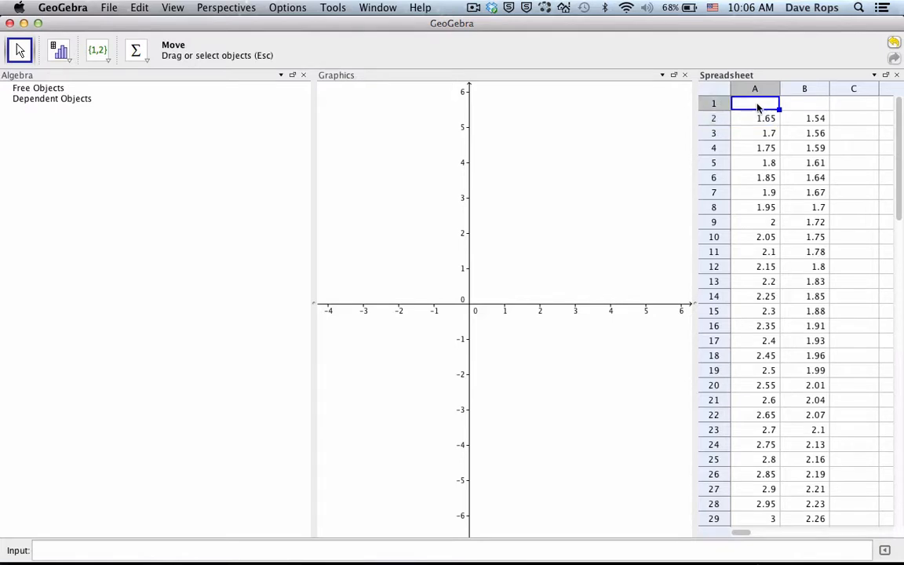
type("Time")
key("Tab")
type("Posi")
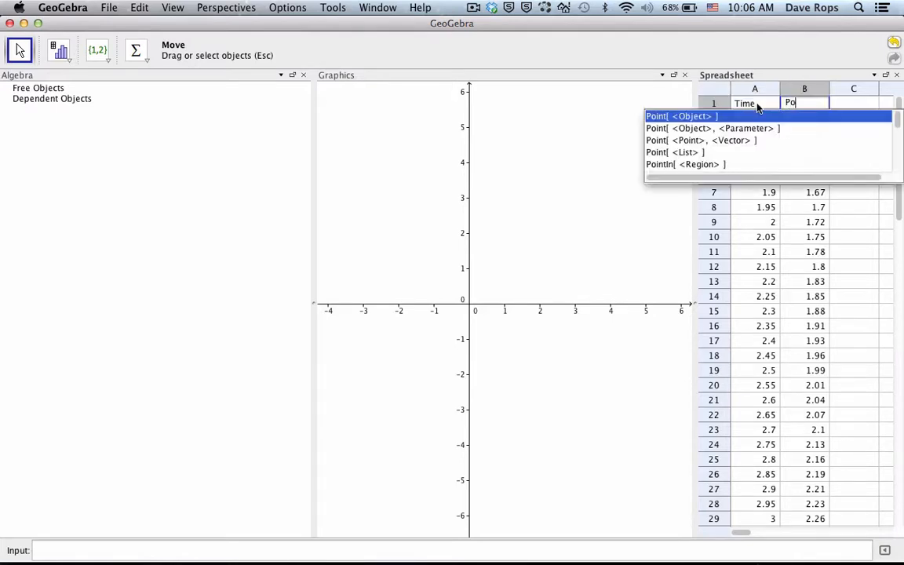
key("Return")
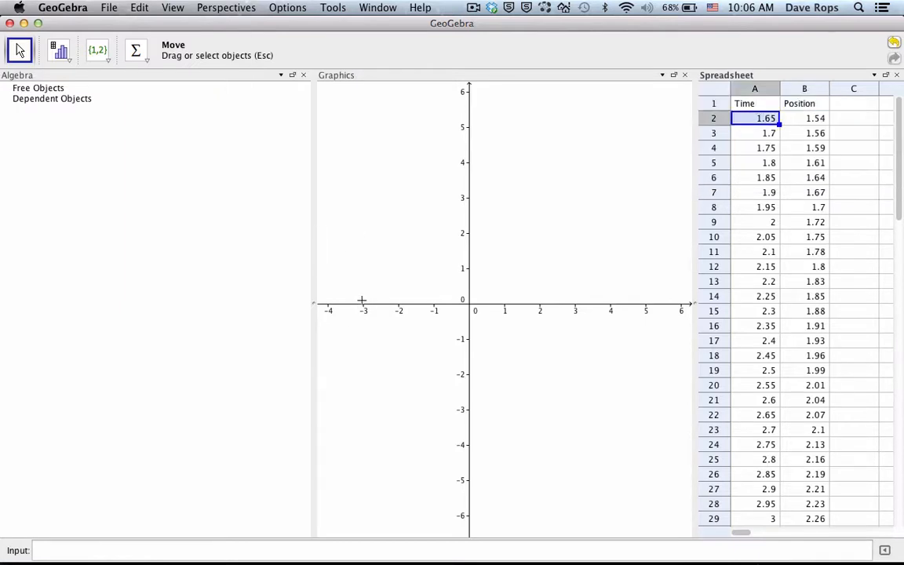
Step: Switch to Excel and copy the 1.7 s data point in cells A2:B2
mouse_move(462, 562)
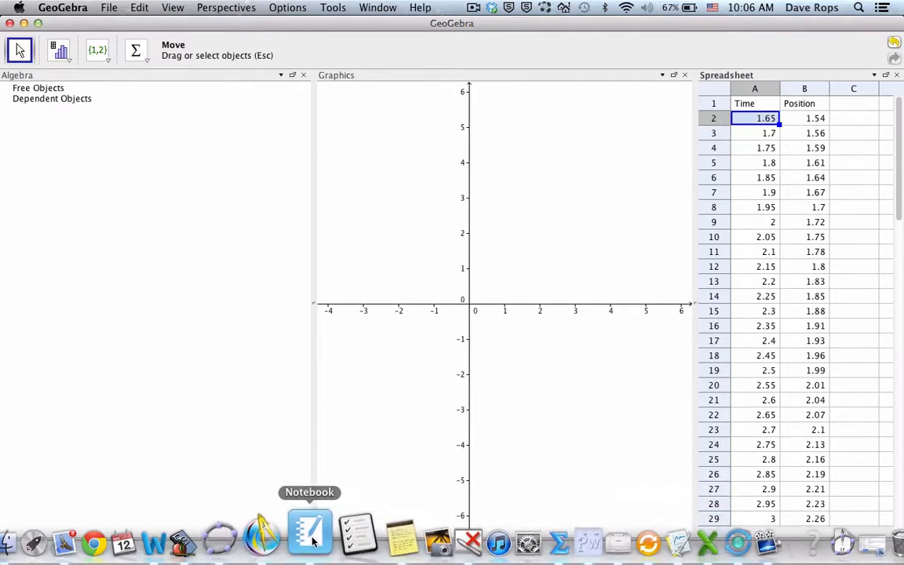
left_click(314, 549)
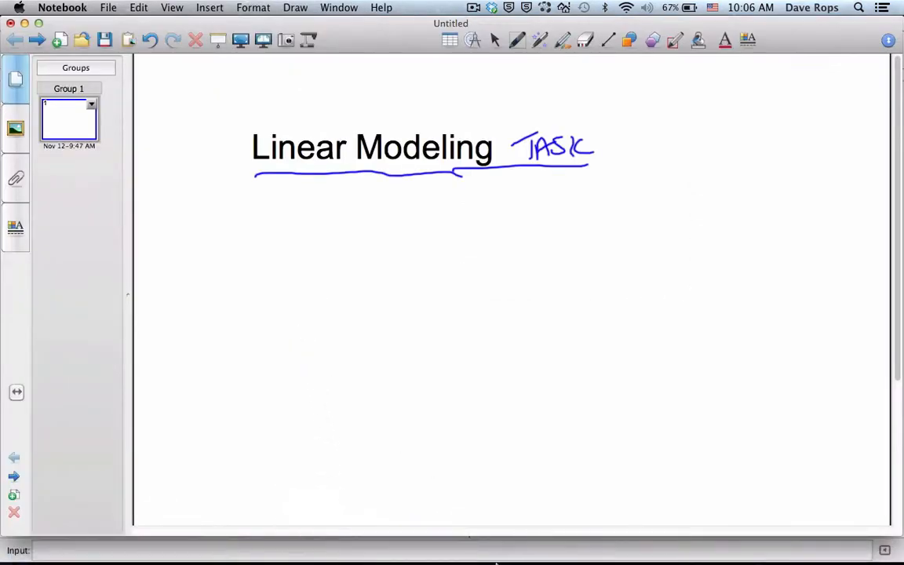
mouse_move(496, 562)
left_click(674, 537)
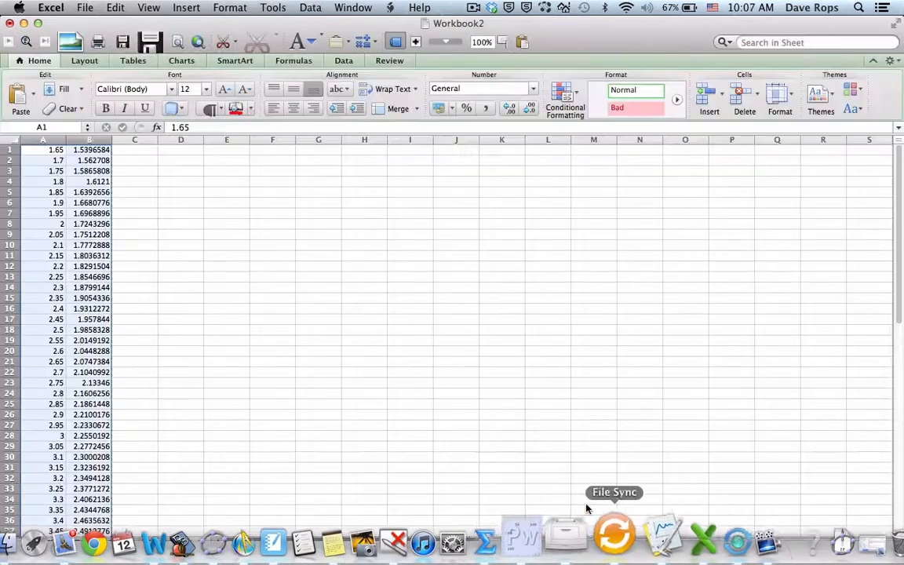
left_click_drag(176, 180, 167, 172)
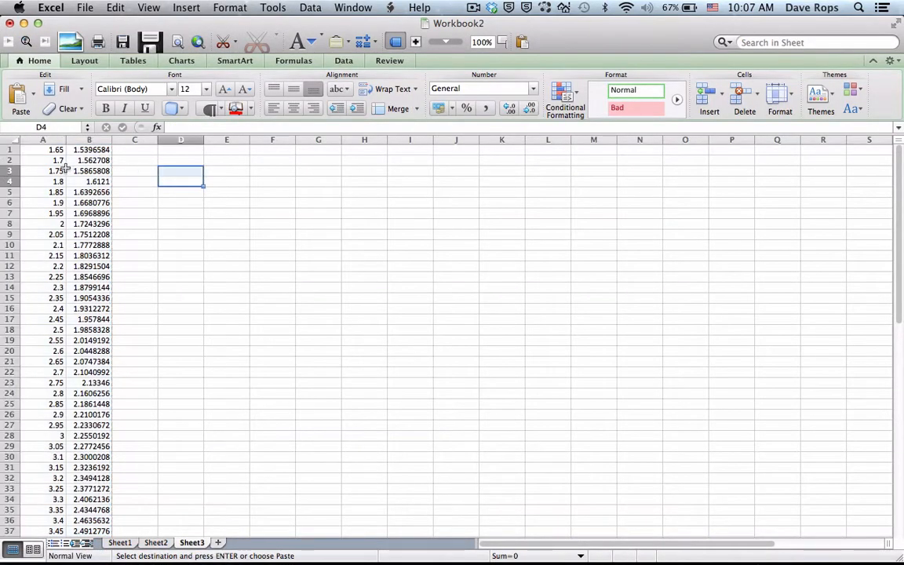
left_click_drag(66, 163, 83, 160)
key("super+c")
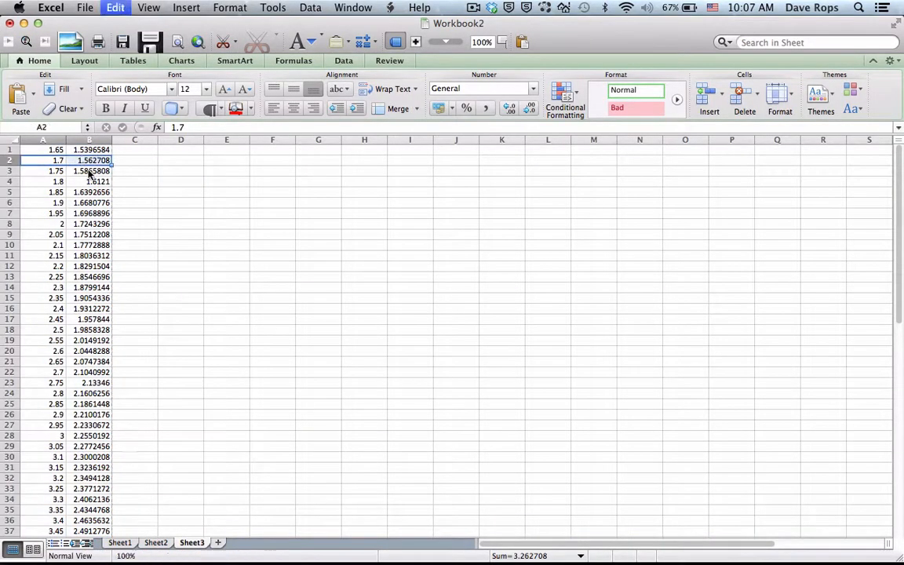
Step: Switch to Notebook, paste the copied data point, and place it below the start of the Linear Modeling title
mouse_move(526, 562)
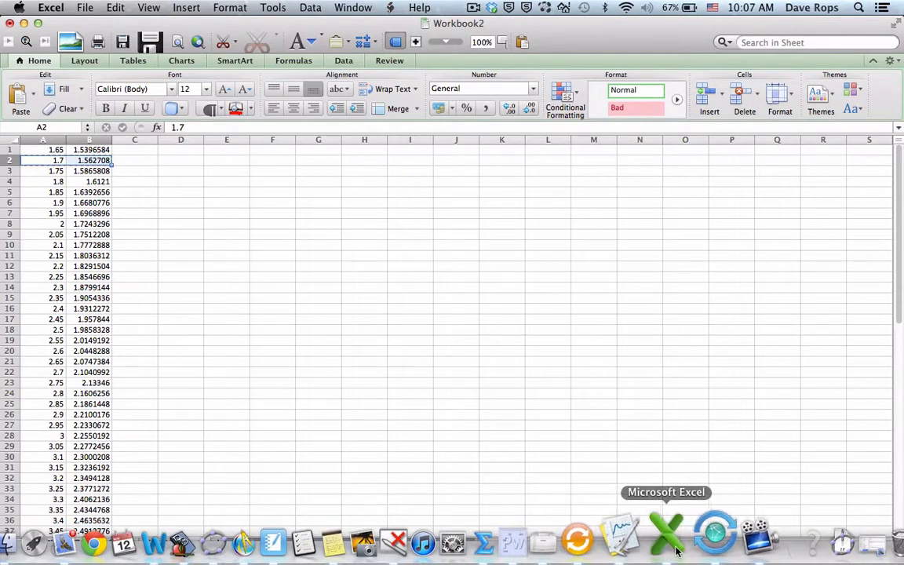
left_click(313, 545)
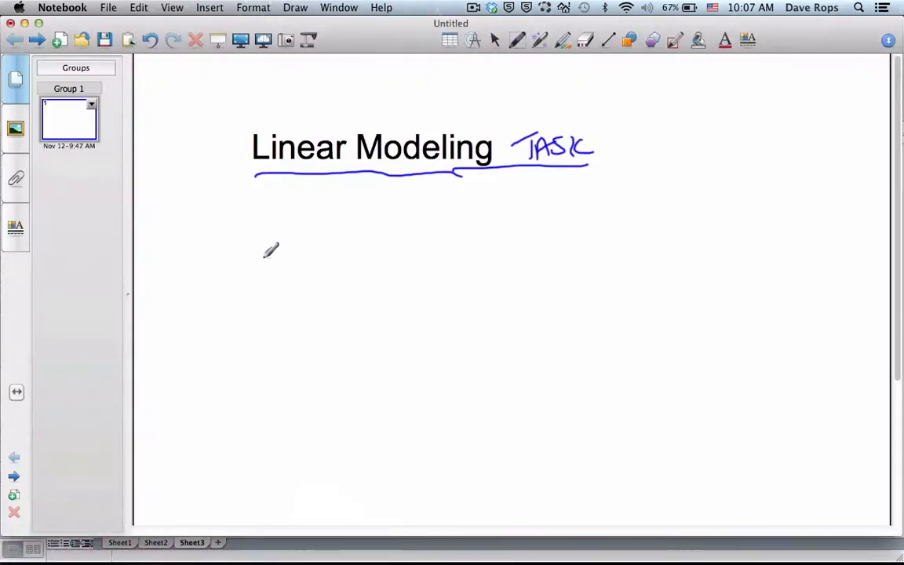
key("super+v")
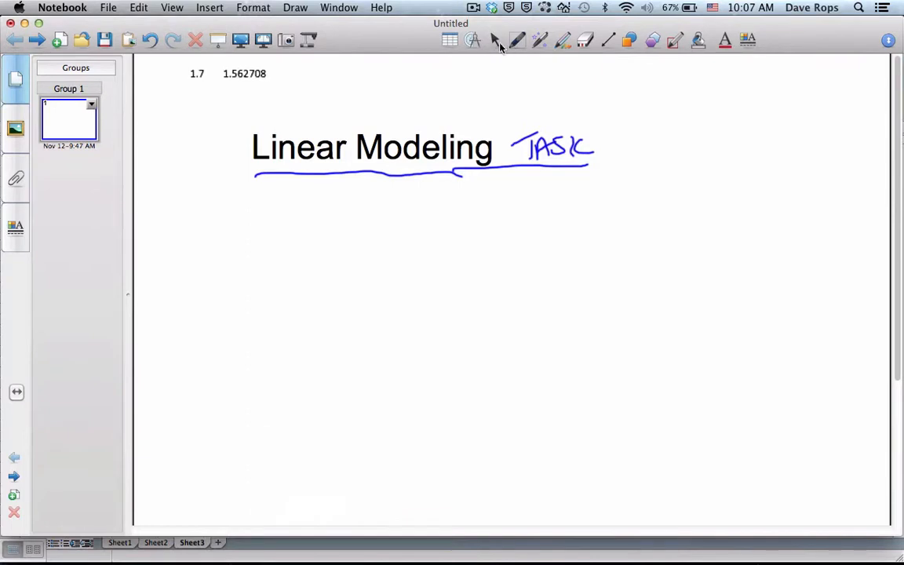
left_click_drag(264, 74, 301, 235)
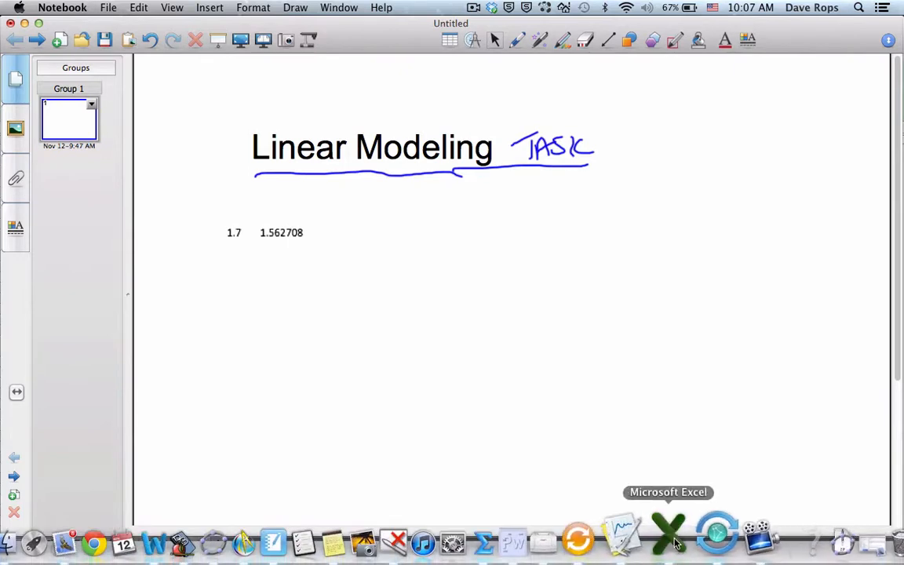
Step: Switch to Excel and copy the 3.7 s data point in cells A42:B42
left_click(667, 534)
left_click_drag(901, 302, 901, 366)
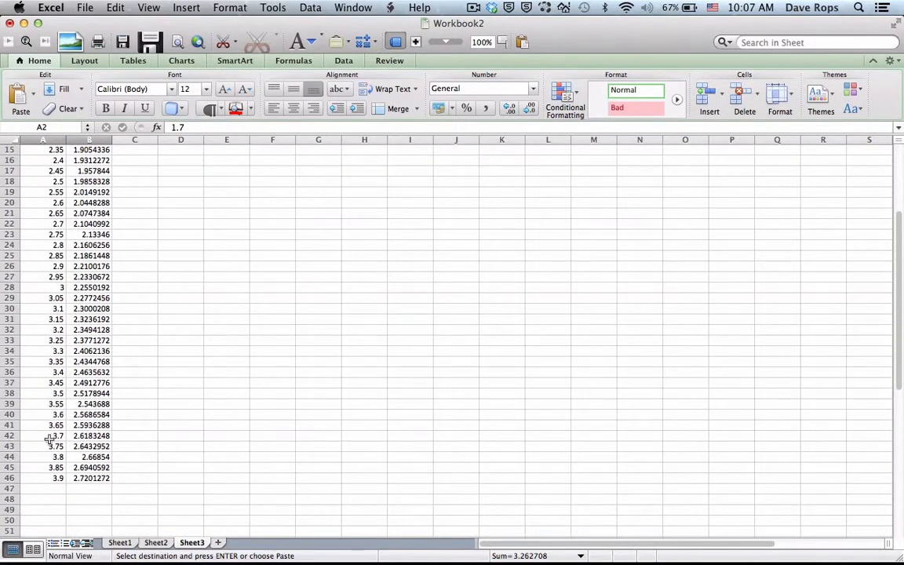
left_click_drag(49, 439, 94, 436)
key("super+c")
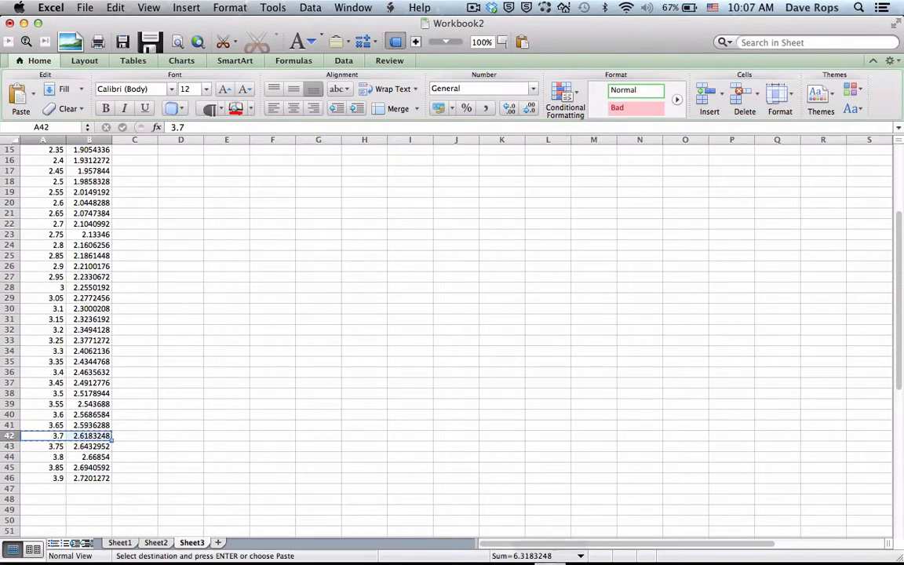
Step: Switch to Notebook, paste the copied 3.7 s data point, and place it directly below the 1.7 s point
mouse_move(549, 559)
left_click(642, 545)
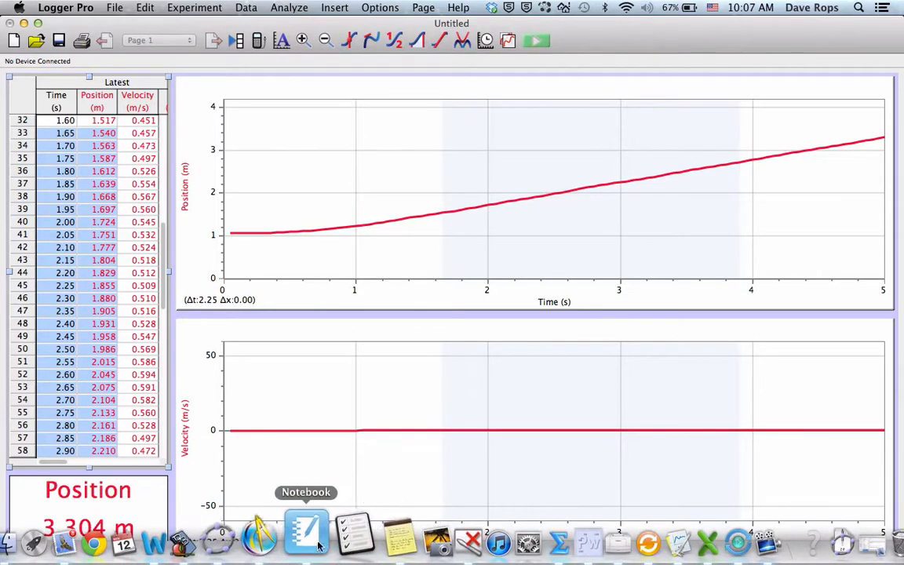
left_click(305, 528)
key("super+v")
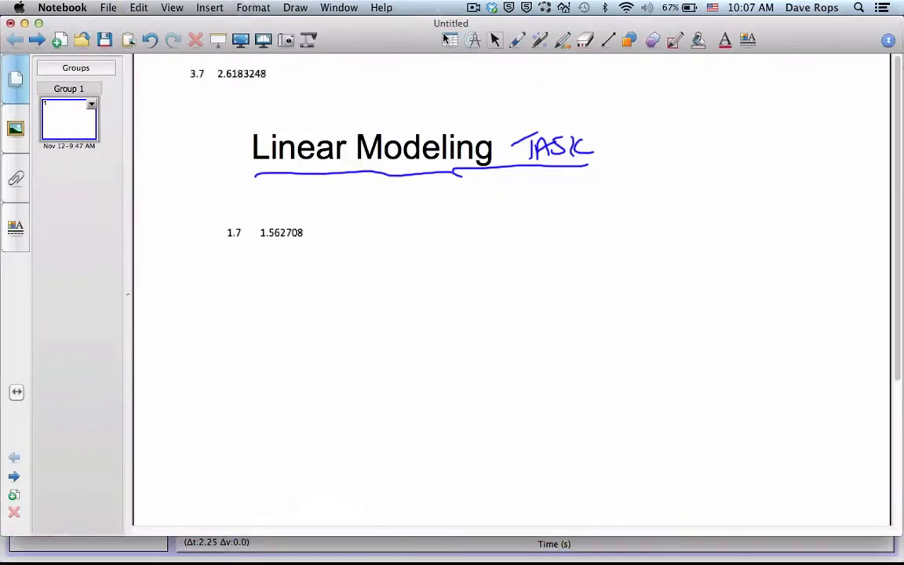
left_click_drag(236, 76, 273, 266)
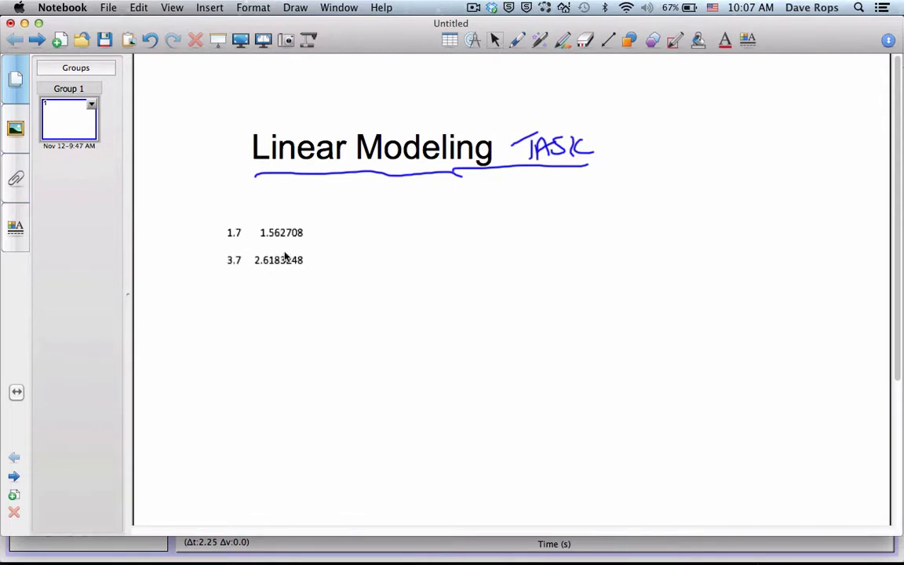
Step: Handwrite the labels x₁ and y₁ above the first data point and x₂ and y₂ below the second with the blue pen
left_click(517, 41)
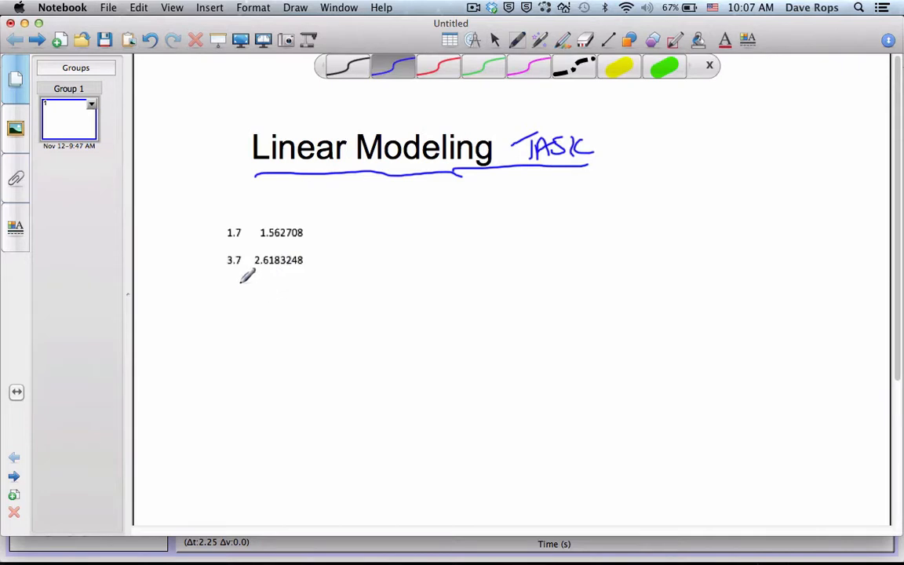
mouse_move(228, 284)
left_mouse_down()
mouse_move(264, 279)
mouse_move(289, 295)
left_mouse_up()
mouse_move(223, 213)
left_mouse_down()
mouse_move(234, 222)
mouse_move(225, 222)
left_mouse_up()
left_click_drag(240, 219, 274, 223)
left_click_drag(290, 214, 291, 222)
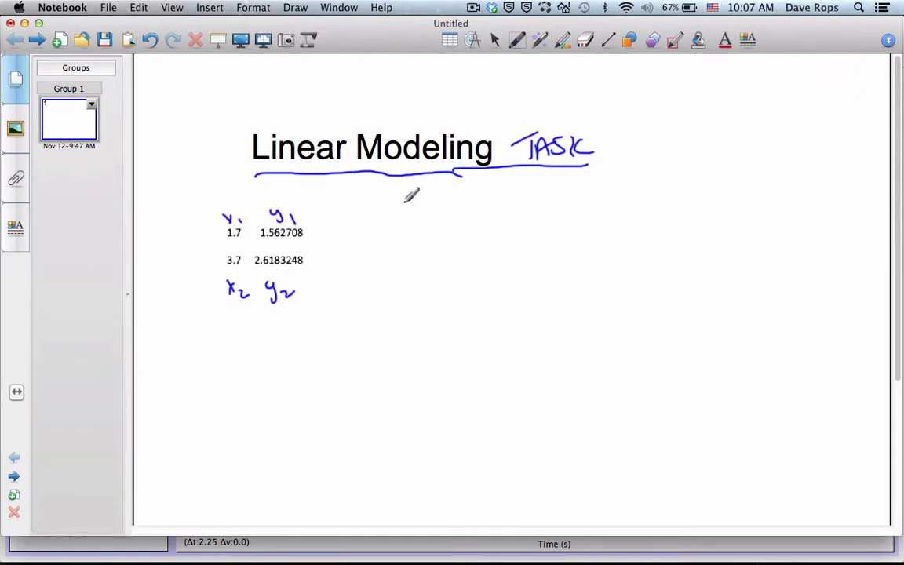
Step: Handwrite the slope formula m = (y₂ − y₁)/(x₂ − x₁) beside the two data points
mouse_move(394, 216)
left_mouse_down()
mouse_move(414, 223)
mouse_move(430, 213)
left_mouse_up()
left_click_drag(419, 220, 431, 217)
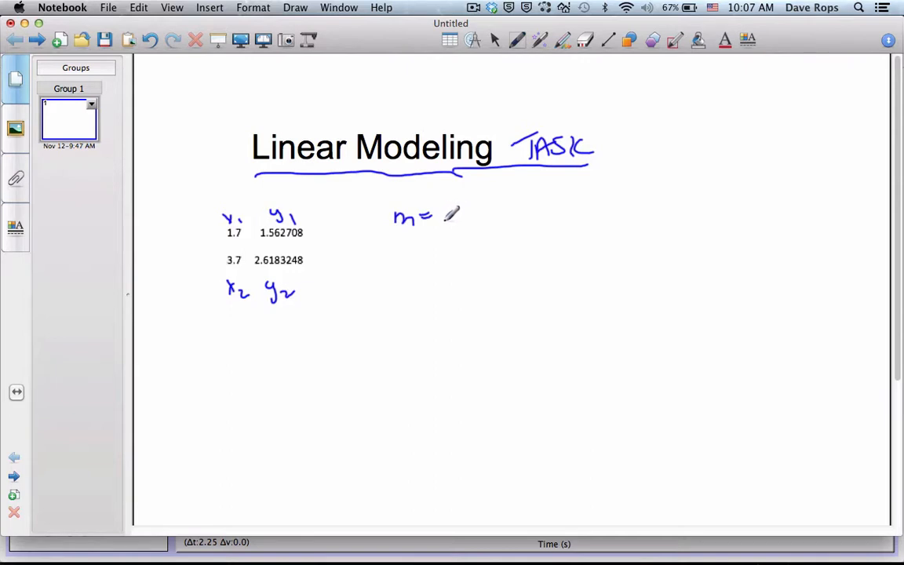
mouse_move(443, 207)
left_mouse_down()
mouse_move(455, 229)
mouse_move(470, 226)
left_mouse_up()
left_click_drag(475, 221, 514, 227)
left_click_drag(433, 243, 514, 240)
left_click_drag(435, 265, 453, 277)
mouse_move(449, 264)
left_mouse_down()
mouse_move(439, 281)
mouse_move(471, 284)
left_mouse_up()
left_click_drag(478, 269, 508, 277)
mouse_move(507, 265)
left_mouse_down()
mouse_move(495, 280)
mouse_move(516, 279)
left_mouse_up()
Step: Extend the slope formula with the substituted values = (2.61832 − 1.56271)/(3.7 − 1.7)
left_click_drag(543, 233, 556, 232)
left_click_drag(545, 239, 609, 220)
left_click(597, 223)
mouse_move(625, 212)
left_mouse_down()
mouse_move(626, 225)
mouse_move(646, 211)
mouse_move(655, 226)
left_mouse_up()
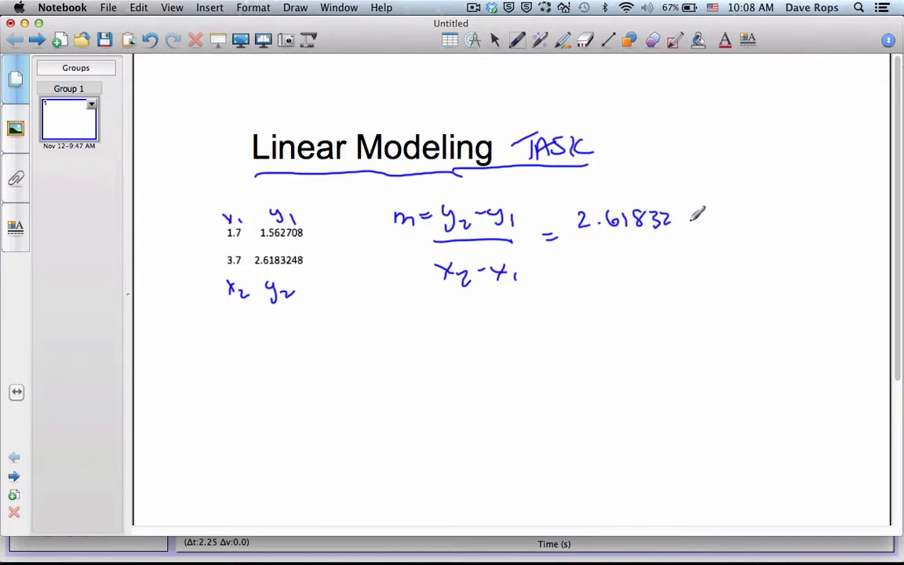
mouse_move(688, 221)
left_mouse_down()
mouse_move(799, 213)
mouse_move(807, 223)
left_mouse_up()
left_click(727, 222)
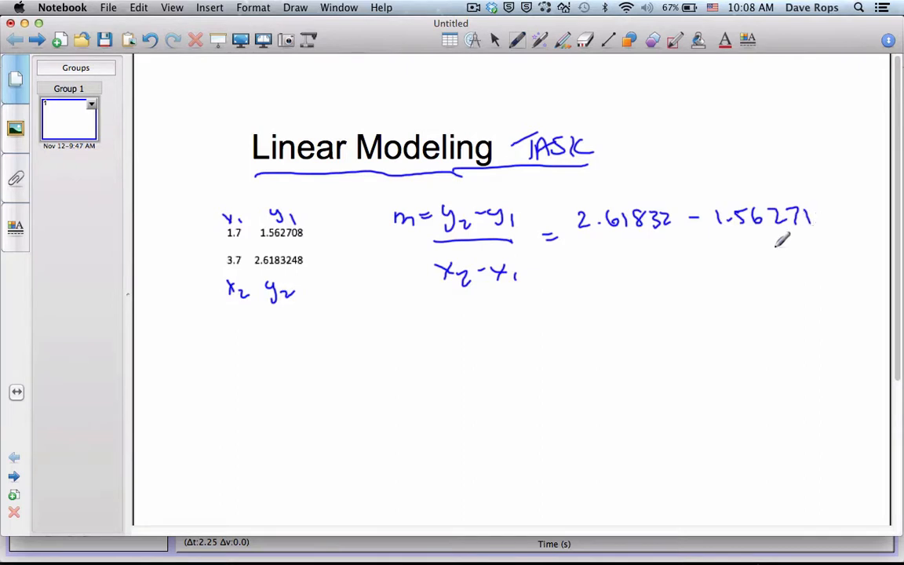
left_click_drag(584, 238, 791, 232)
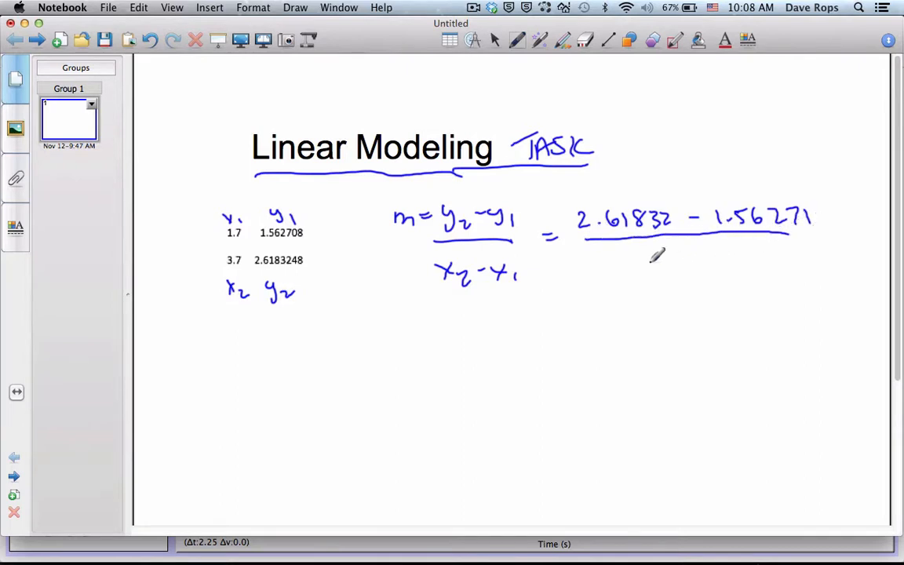
left_click_drag(627, 254, 710, 267)
left_click(721, 266)
left_click_drag(729, 252, 741, 258)
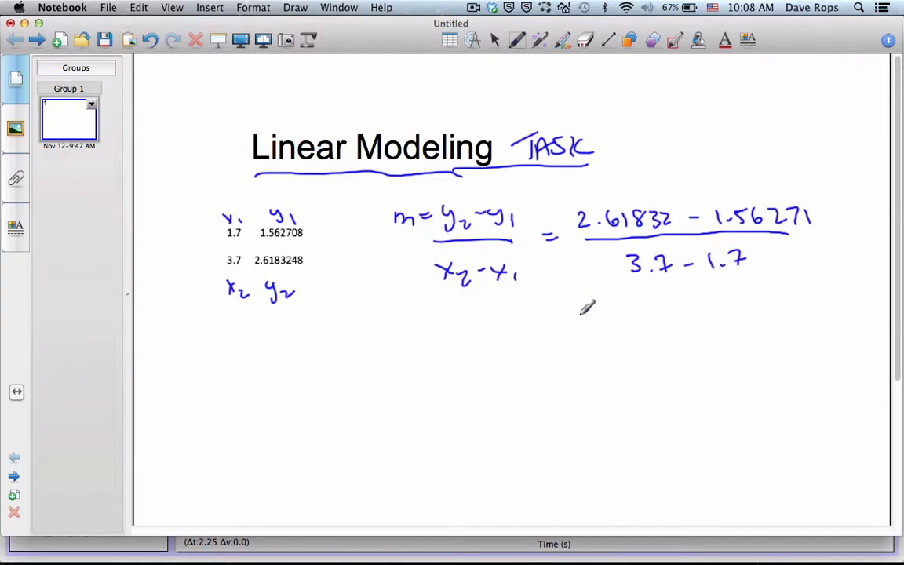
Step: Write the slope result ≈ 0.528 below the substituted fraction
left_click_drag(562, 322, 578, 328)
left_click_drag(601, 314, 639, 311)
left_click(620, 329)
mouse_move(644, 317)
left_mouse_down()
mouse_move(657, 330)
mouse_move(668, 314)
left_mouse_up()
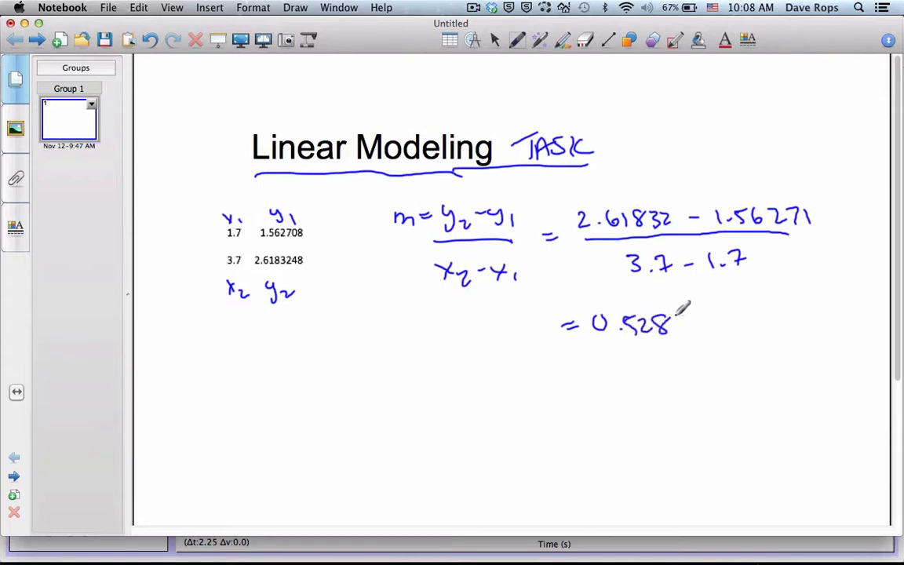
Step: Erase the final 8 of the slope result and rewrite the value as 0.52781
left_click(585, 39)
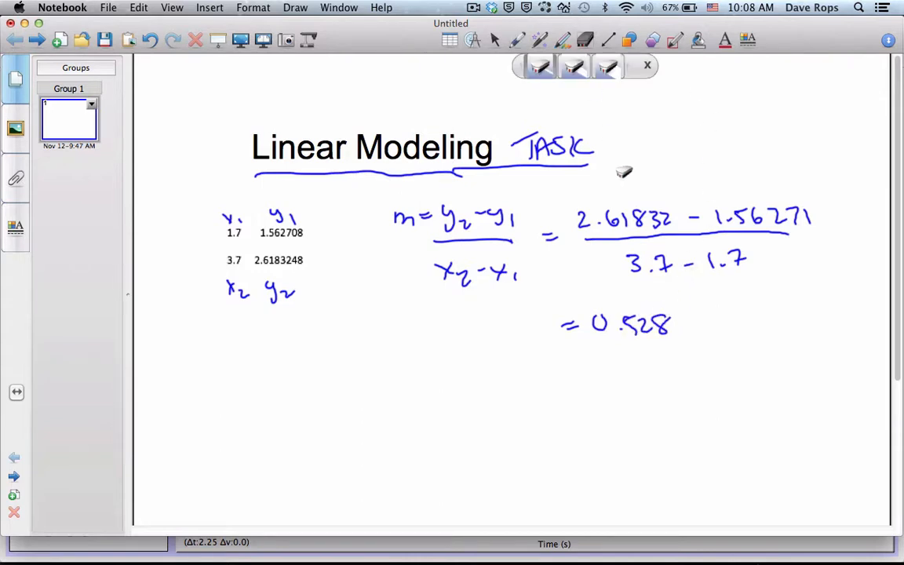
mouse_move(665, 347)
left_mouse_down()
mouse_move(662, 315)
mouse_move(671, 322)
mouse_move(656, 313)
left_mouse_up()
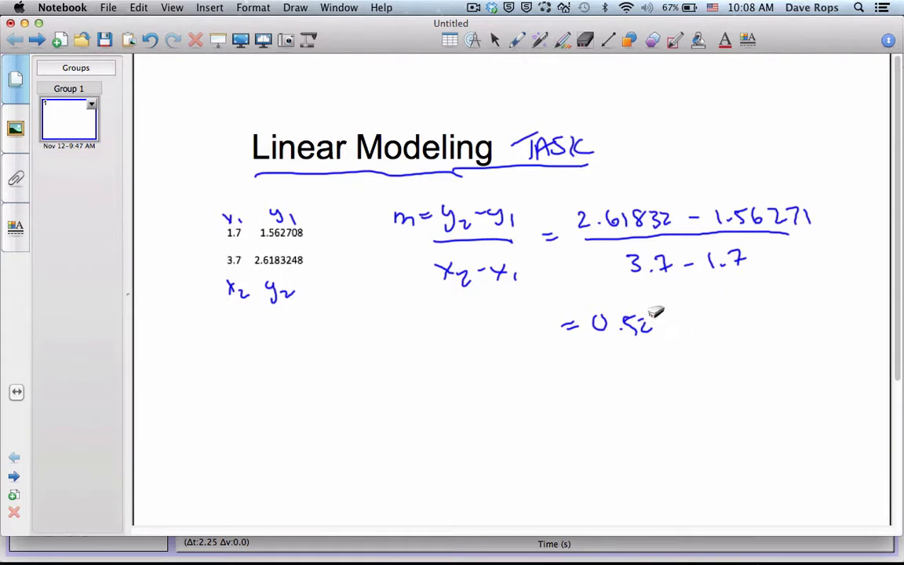
left_click(517, 39)
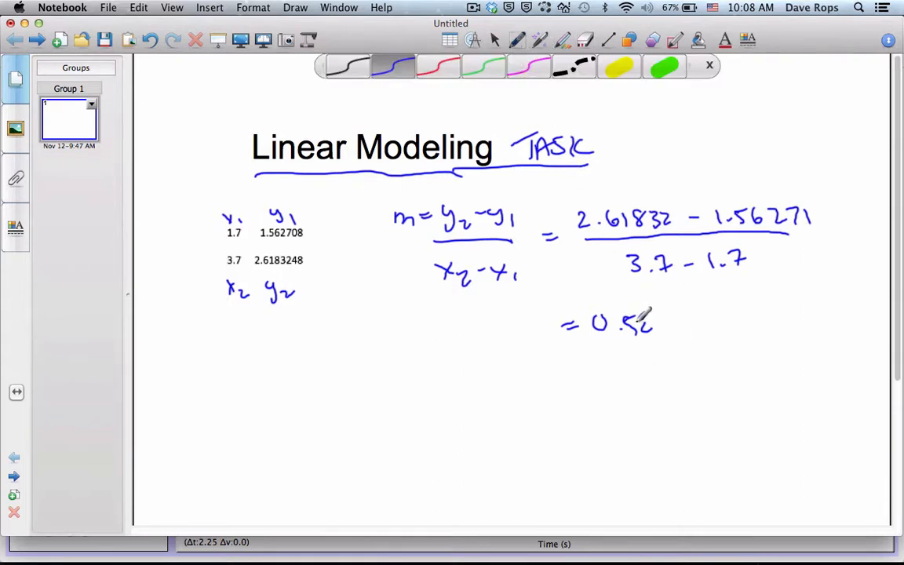
mouse_move(653, 317)
left_mouse_down()
mouse_move(668, 310)
mouse_move(701, 320)
mouse_move(668, 317)
left_mouse_up()
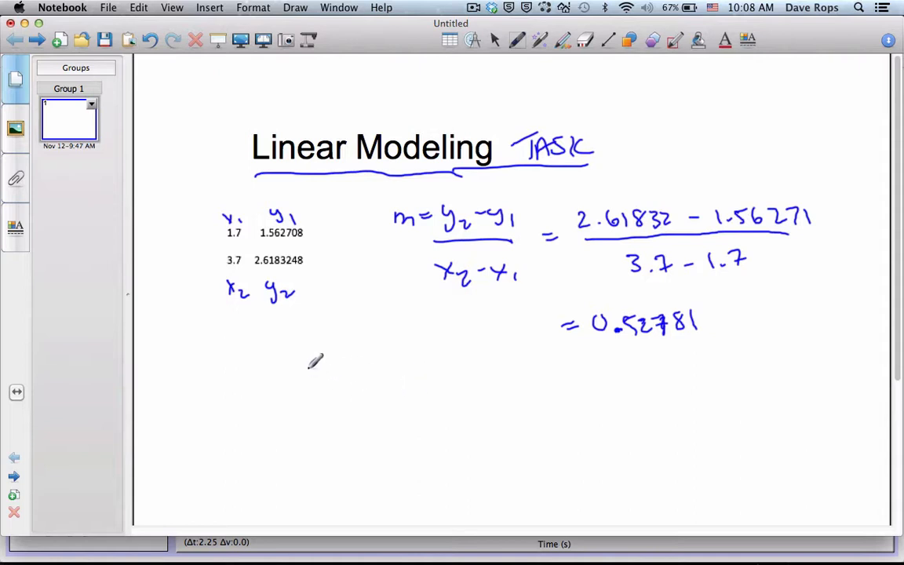
Step: Handwrite the point-slope formula y − y₁ = m(x − x₁) below the slope calculation
left_click_drag(309, 368, 358, 392)
left_click_drag(366, 375, 378, 374)
mouse_move(366, 380)
left_mouse_down()
mouse_move(403, 375)
mouse_move(412, 384)
left_mouse_up()
mouse_move(421, 358)
left_mouse_down()
mouse_move(423, 386)
mouse_move(440, 384)
left_mouse_up()
mouse_move(442, 368)
left_mouse_down()
mouse_move(430, 384)
mouse_move(479, 386)
left_mouse_up()
mouse_move(479, 372)
left_mouse_down()
mouse_move(468, 386)
mouse_move(485, 387)
left_mouse_up()
left_click_drag(491, 365, 494, 396)
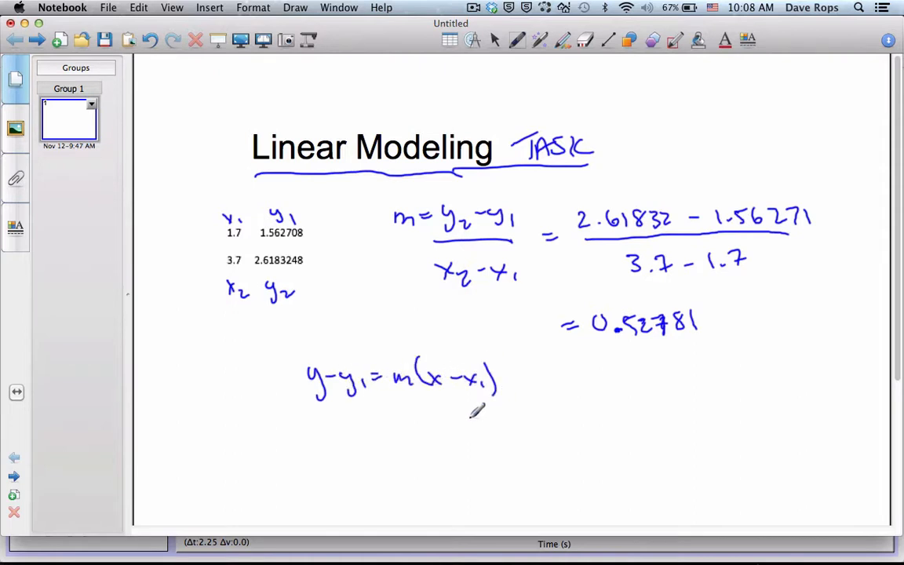
Step: Write the substituted point-slope equation y − 1.56271 = 0.52781(x − 1.7) under the formula
mouse_move(307, 421)
left_mouse_down()
mouse_move(313, 451)
mouse_move(345, 427)
mouse_move(360, 437)
mouse_move(421, 437)
left_mouse_up()
left_click(367, 434)
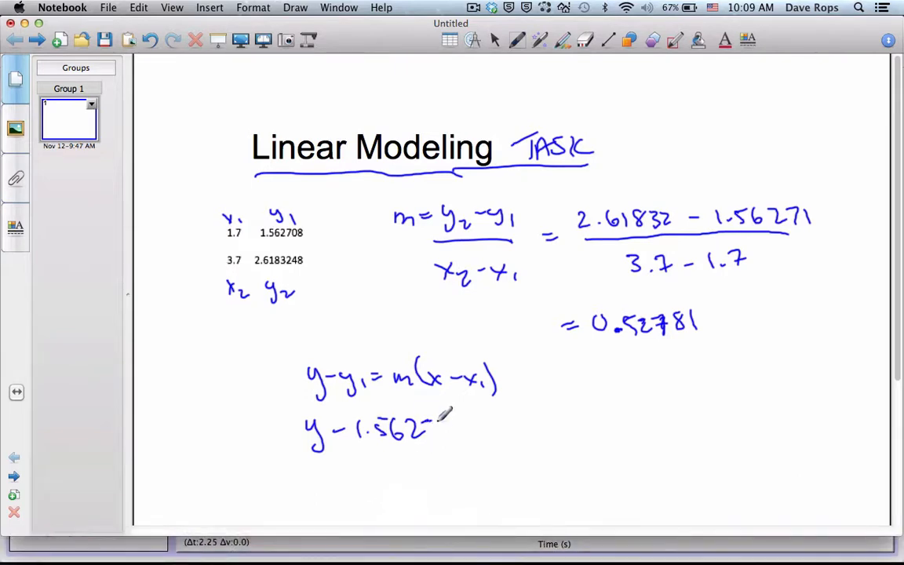
mouse_move(432, 422)
left_mouse_down()
mouse_move(438, 440)
mouse_move(482, 425)
left_mouse_up()
mouse_move(472, 431)
left_mouse_down()
mouse_move(517, 419)
mouse_move(543, 431)
mouse_move(590, 433)
mouse_move(608, 417)
mouse_move(622, 430)
left_mouse_up()
left_click(536, 428)
mouse_move(645, 387)
left_mouse_down()
mouse_move(643, 432)
mouse_move(669, 417)
mouse_move(654, 425)
mouse_move(736, 420)
left_mouse_up()
left_click(722, 418)
left_click_drag(756, 376, 755, 437)
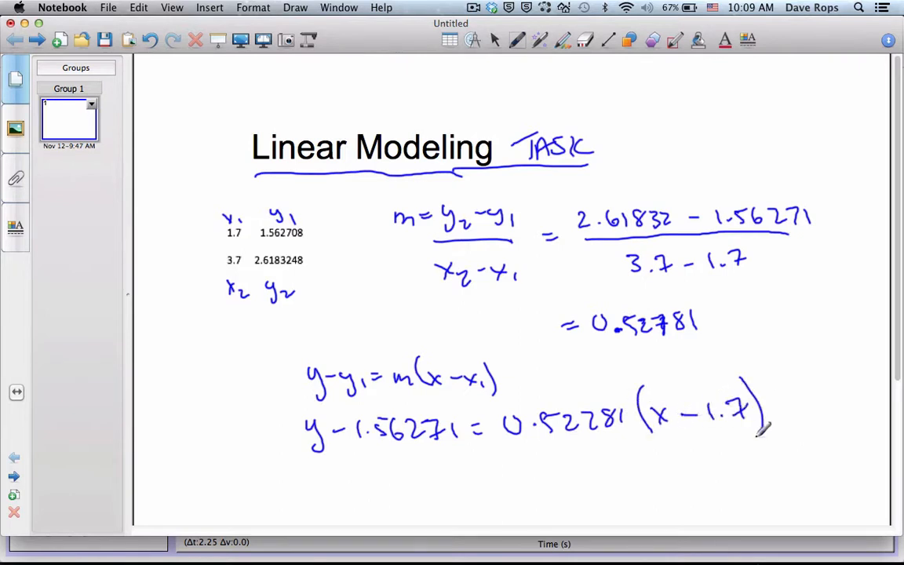
Step: Write the expanded equation y − 1.56271 = 0.52781x − 0.89727 on the next line
mouse_move(413, 467)
left_mouse_down()
mouse_move(428, 504)
mouse_move(455, 474)
mouse_move(543, 484)
mouse_move(580, 469)
left_mouse_up()
mouse_move(567, 476)
left_mouse_down()
mouse_move(599, 463)
mouse_move(626, 476)
mouse_move(637, 460)
mouse_move(652, 480)
mouse_move(680, 463)
left_mouse_up()
left_click(616, 474)
mouse_move(692, 461)
left_mouse_down()
mouse_move(693, 478)
mouse_move(706, 478)
left_mouse_up()
mouse_move(706, 468)
left_mouse_down()
mouse_move(697, 479)
mouse_move(735, 467)
left_mouse_up()
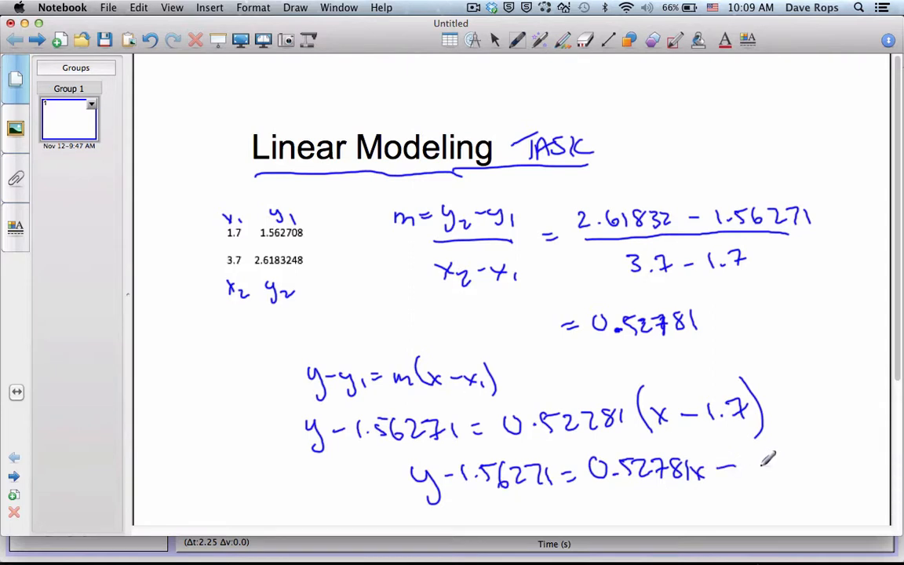
mouse_move(754, 454)
left_mouse_down()
mouse_move(788, 472)
mouse_move(788, 459)
mouse_move(798, 472)
mouse_move(841, 471)
left_mouse_up()
left_click(772, 464)
Step: Draw an arrow moving 1.56271 to the other side and write the final equation y = 0.52781x + 0.66544
scroll(777, 457, "down", 4)
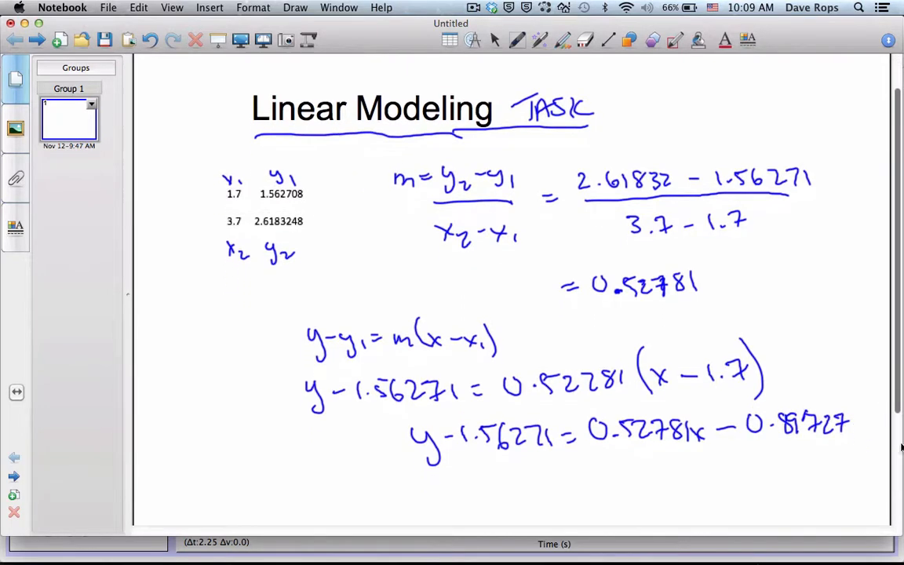
scroll(777, 457, "down", 2)
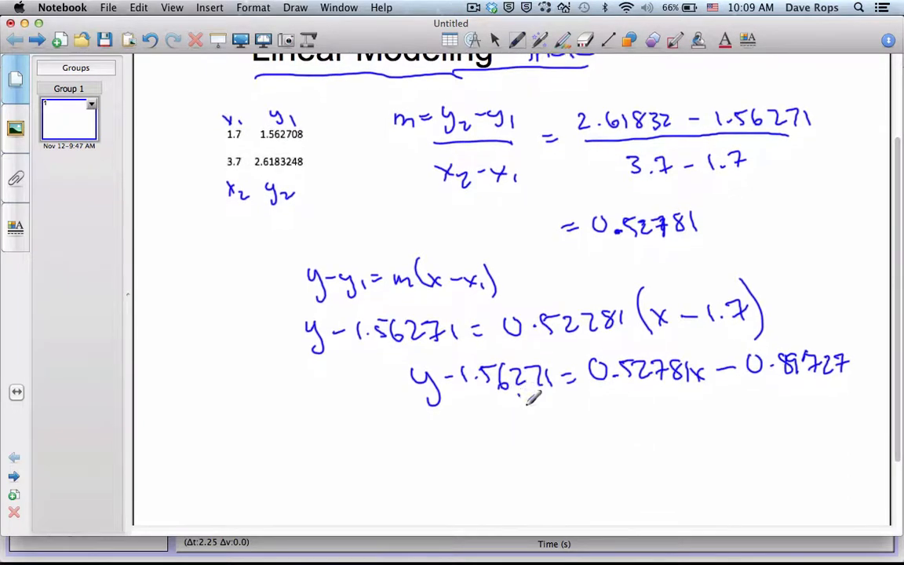
mouse_move(518, 394)
left_mouse_down()
mouse_move(603, 406)
mouse_move(594, 425)
left_mouse_up()
mouse_move(479, 449)
left_mouse_down()
mouse_move(494, 484)
mouse_move(527, 454)
left_mouse_up()
mouse_move(511, 464)
left_mouse_down()
mouse_move(551, 451)
mouse_move(577, 466)
mouse_move(620, 466)
mouse_move(639, 453)
mouse_move(681, 464)
mouse_move(710, 453)
left_mouse_up()
left_click(561, 463)
mouse_move(701, 445)
left_mouse_down()
mouse_move(701, 466)
mouse_move(735, 443)
mouse_move(759, 458)
mouse_move(822, 452)
mouse_move(830, 461)
left_mouse_up()
left_click(755, 456)
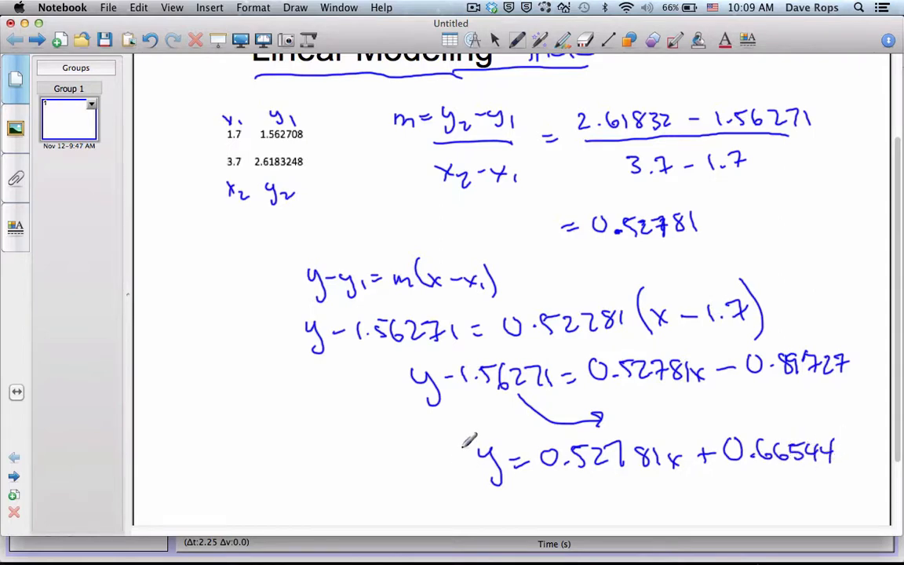
Step: Draw a box around the final equation and write "Line of Best Fit" beside it
mouse_move(455, 431)
left_mouse_down()
mouse_move(459, 514)
mouse_move(710, 509)
mouse_move(871, 491)
mouse_move(847, 413)
mouse_move(512, 424)
mouse_move(459, 443)
left_mouse_up()
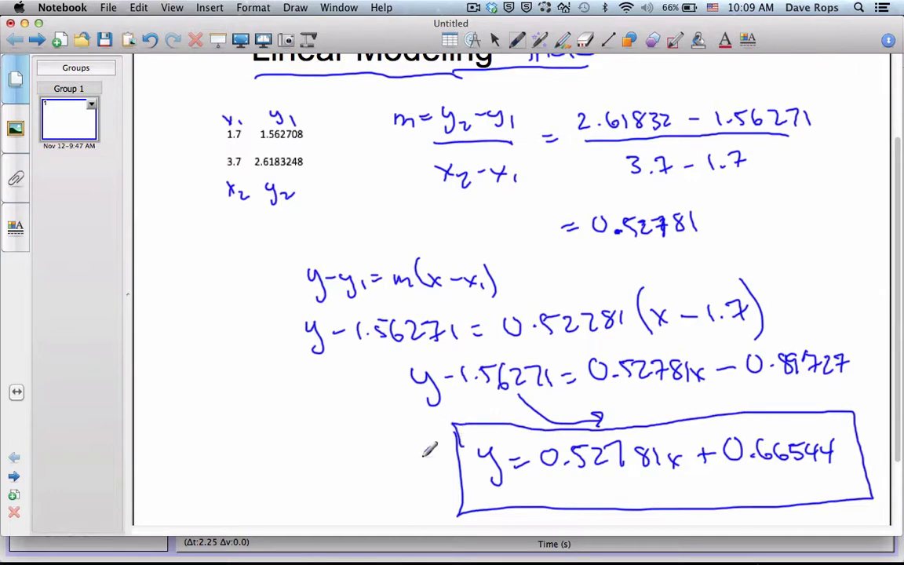
mouse_move(182, 459)
left_mouse_down()
mouse_move(200, 482)
mouse_move(370, 455)
mouse_move(337, 494)
mouse_move(357, 480)
mouse_move(390, 499)
left_mouse_up()
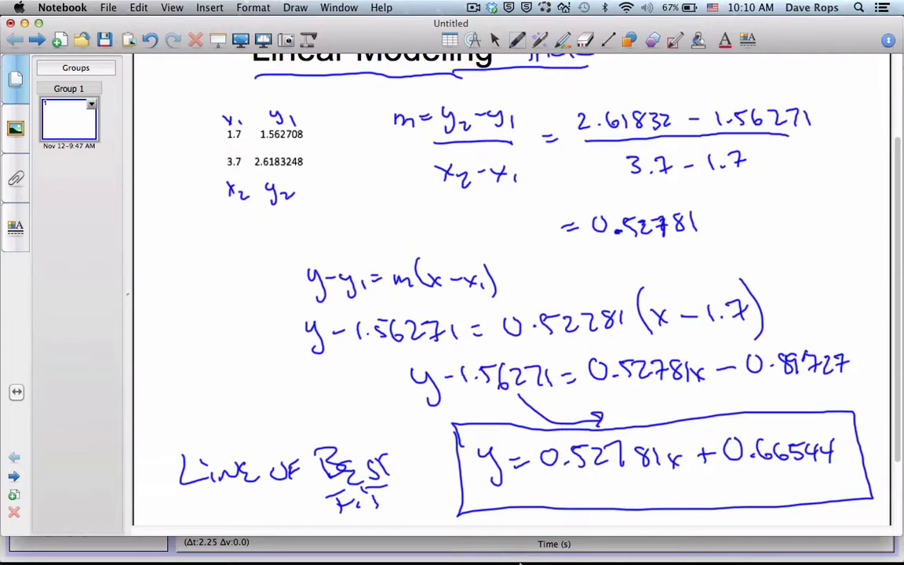
Step: Switch to GeoGebra and select the time and position data in spreadsheet cells A2:B47
mouse_move(484, 549)
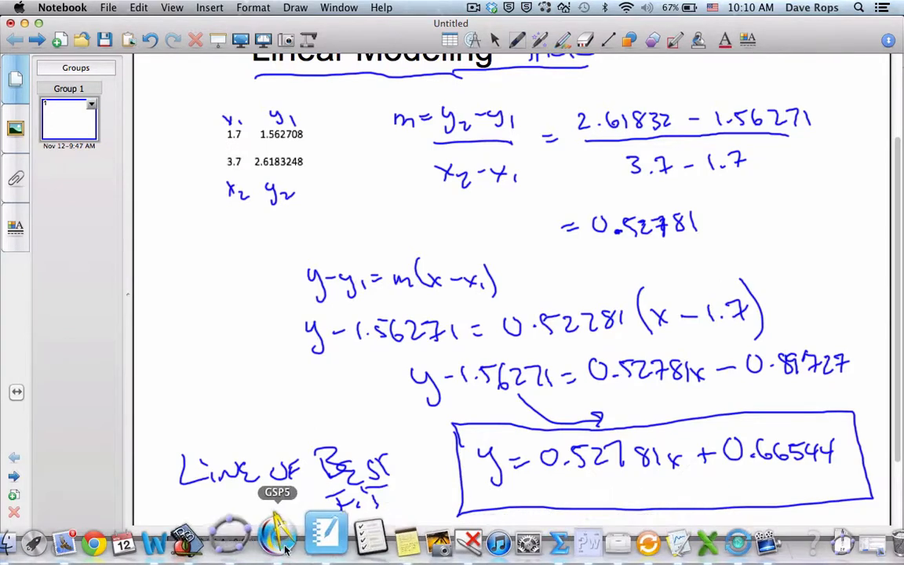
left_click(232, 540)
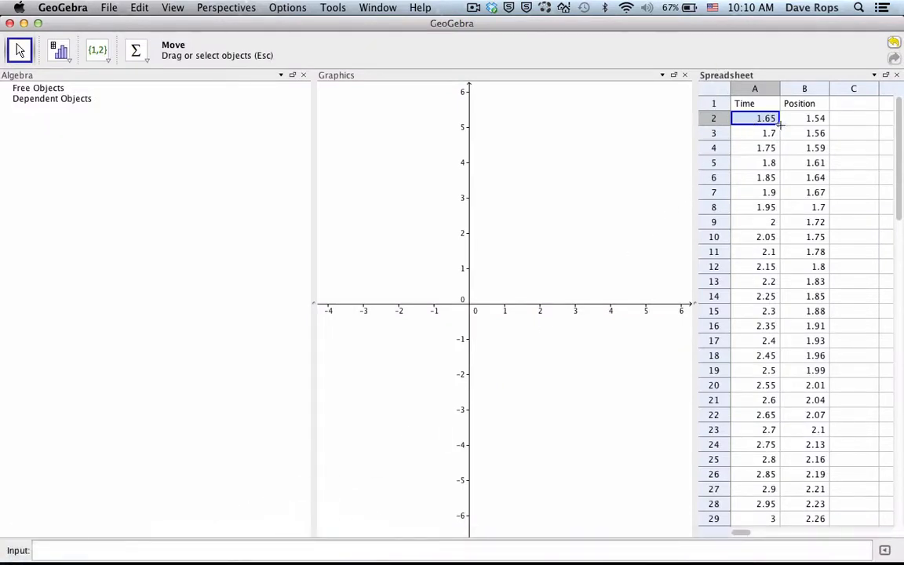
left_click_drag(782, 136, 805, 361)
right_click(801, 367)
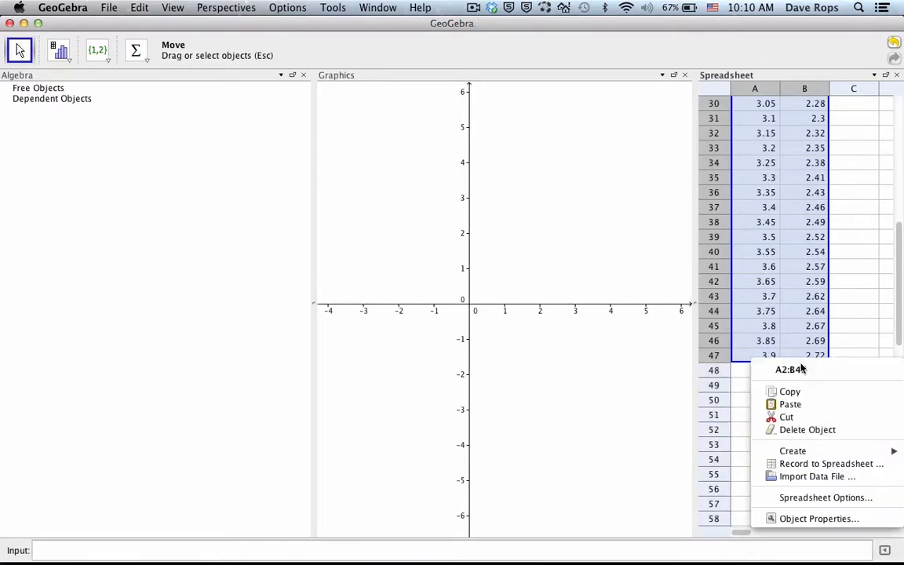
left_click(763, 267)
left_click_drag(813, 355, 765, 120)
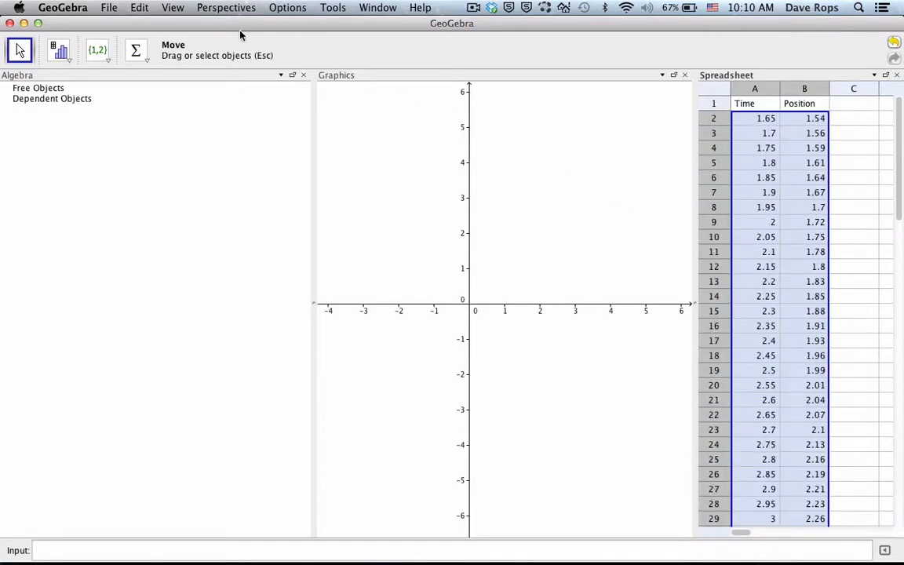
left_click(768, 331)
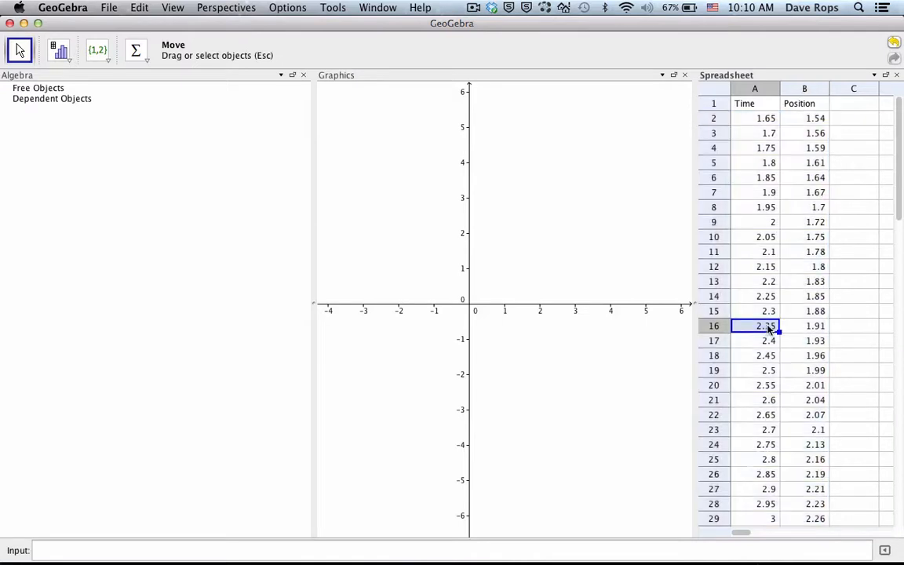
right_click(766, 331)
left_click(750, 118)
left_click_drag(751, 118, 803, 329)
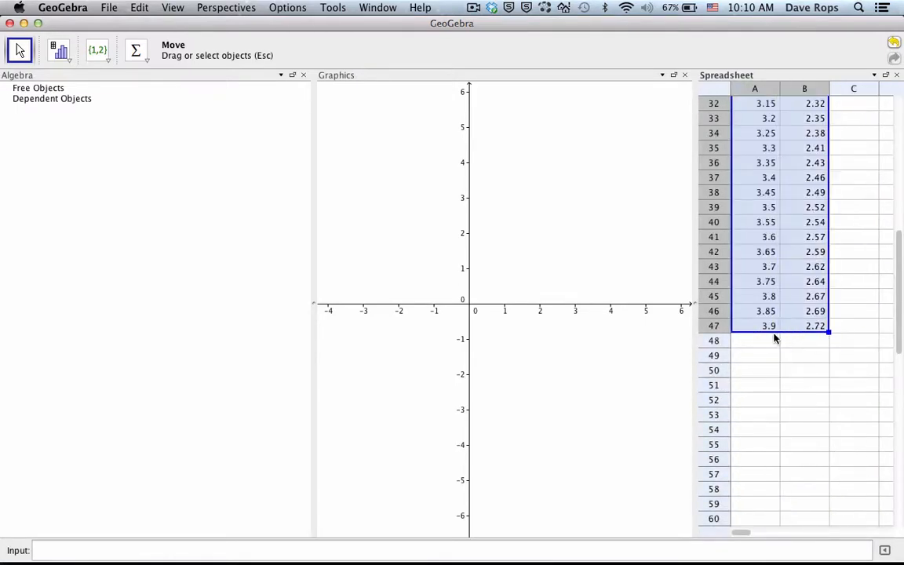
Step: Create list1 as a list of points from the selected time and position data, with dependent objects in X → Y order
left_click(103, 58)
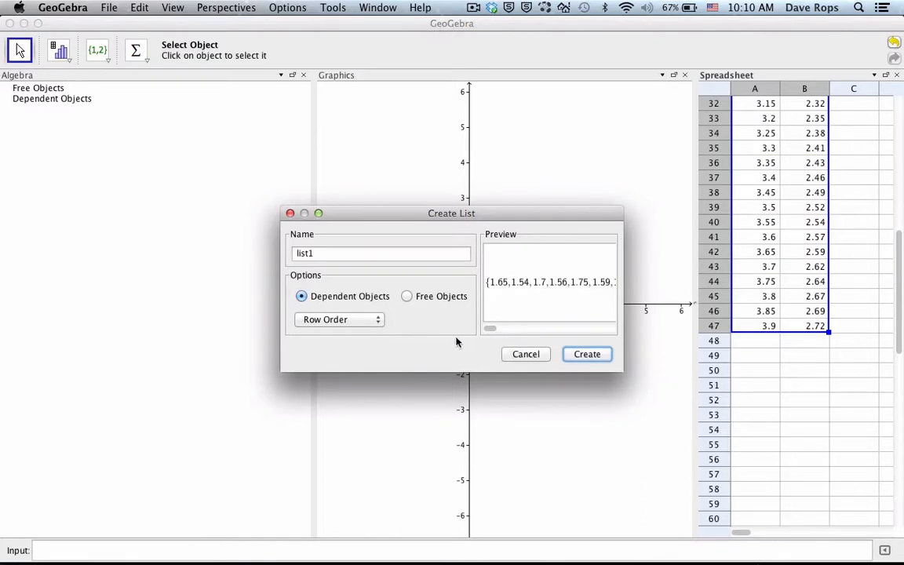
left_click(510, 354)
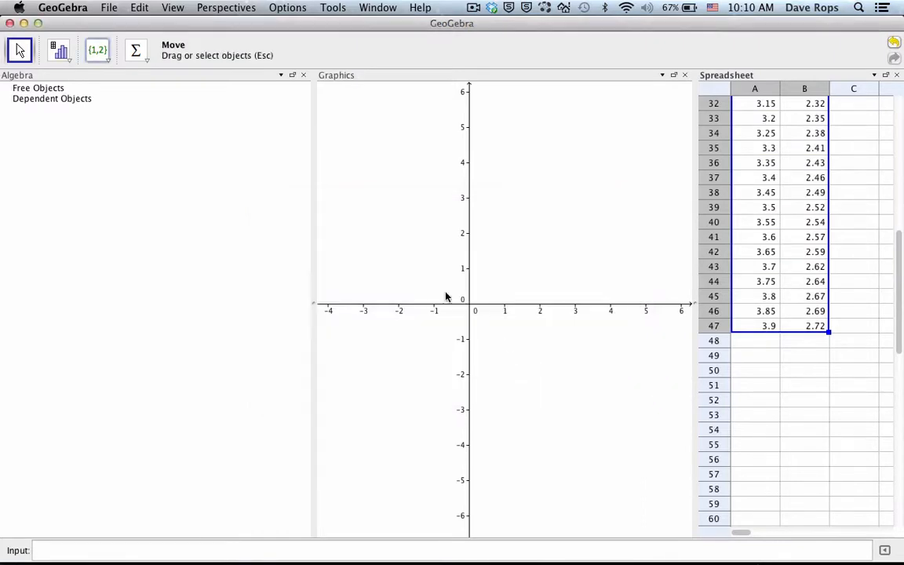
left_click(107, 61)
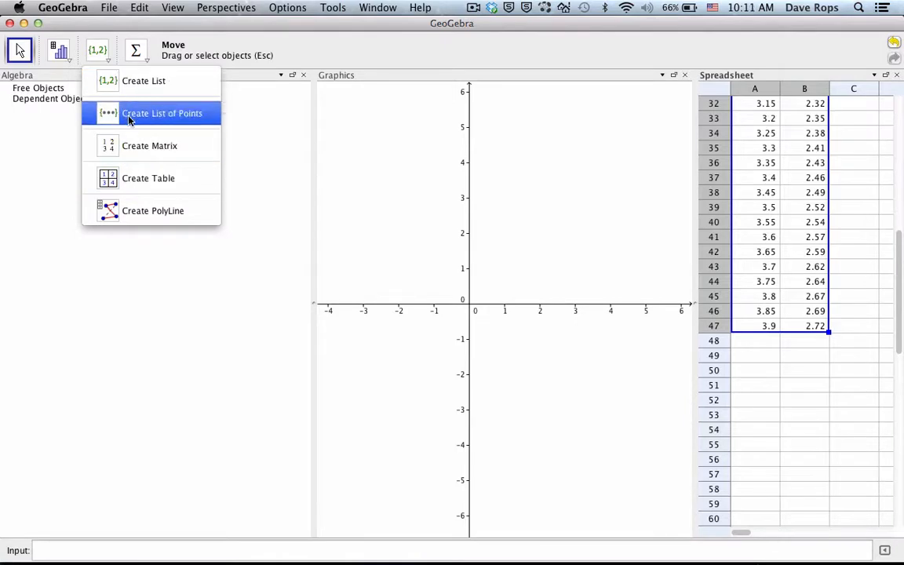
left_click(168, 115)
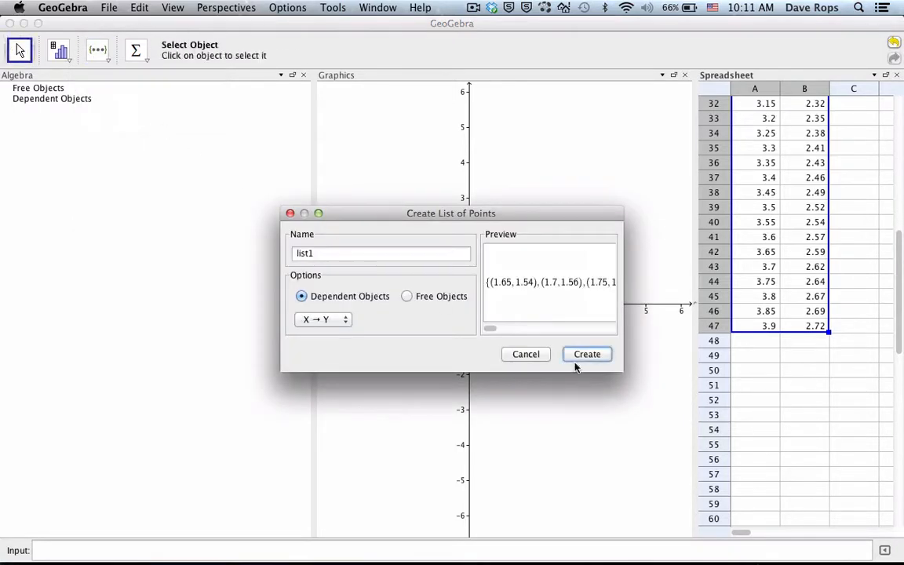
left_click(586, 355)
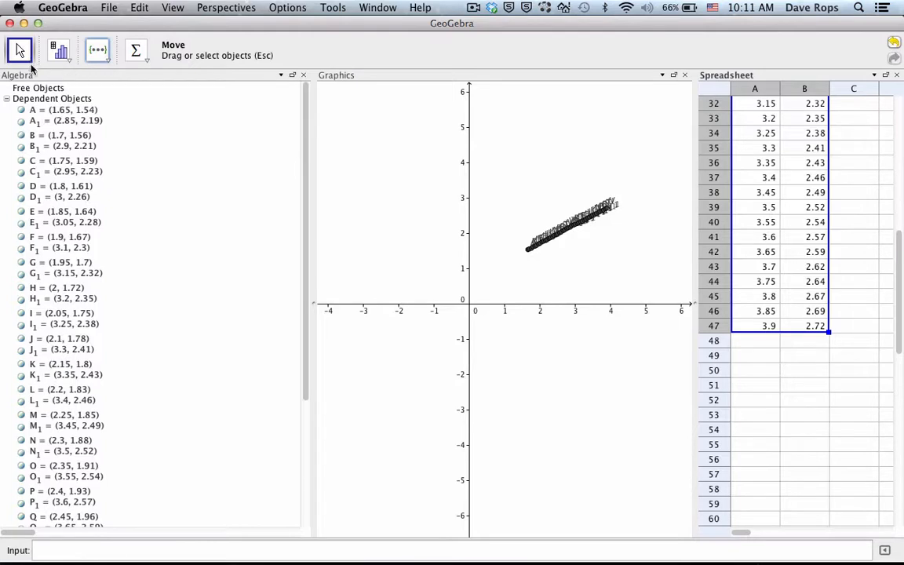
Step: Shift the graph so the origin sits lower in the Graphics view and stretch the x-axis scale to 0.2 intervals
left_click(424, 211)
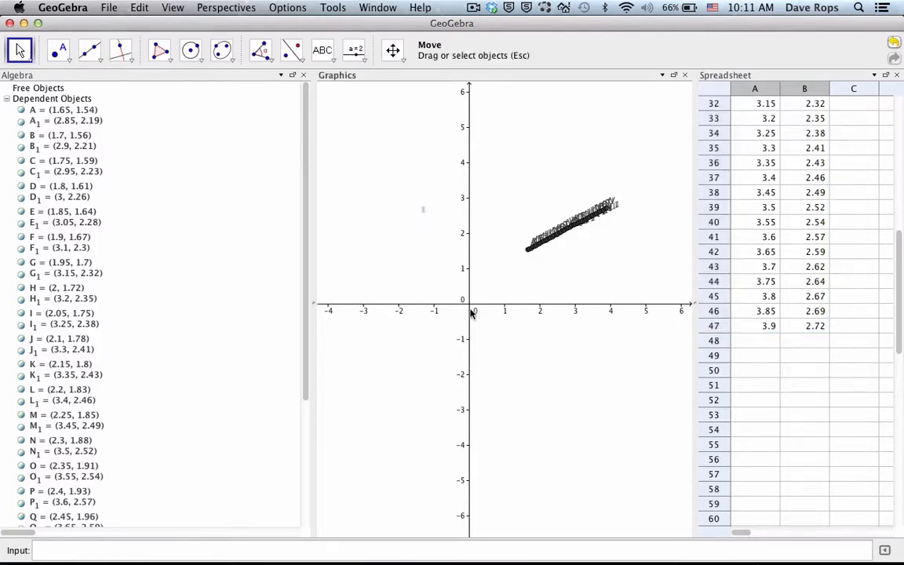
mouse_move(473, 313)
left_mouse_down()
mouse_move(468, 298)
mouse_move(462, 316)
left_mouse_up()
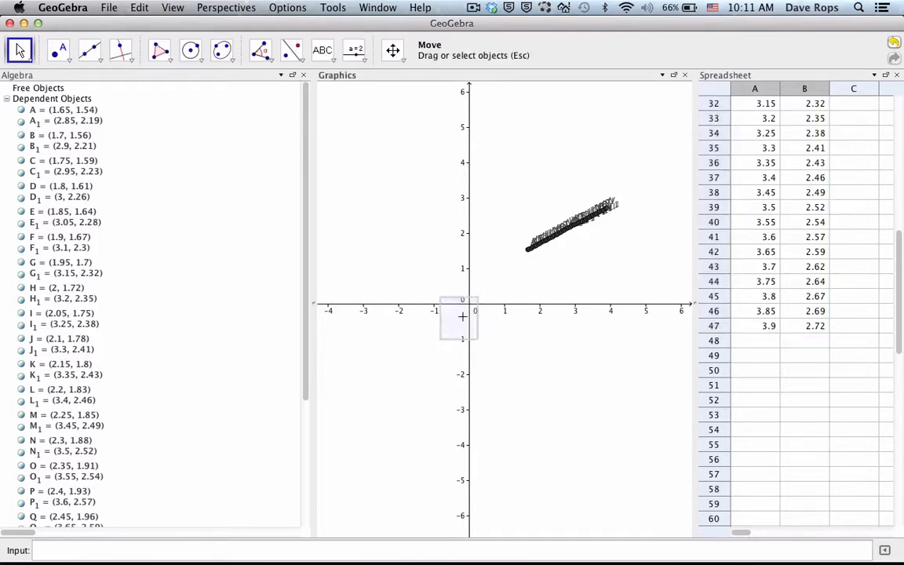
left_click(393, 50)
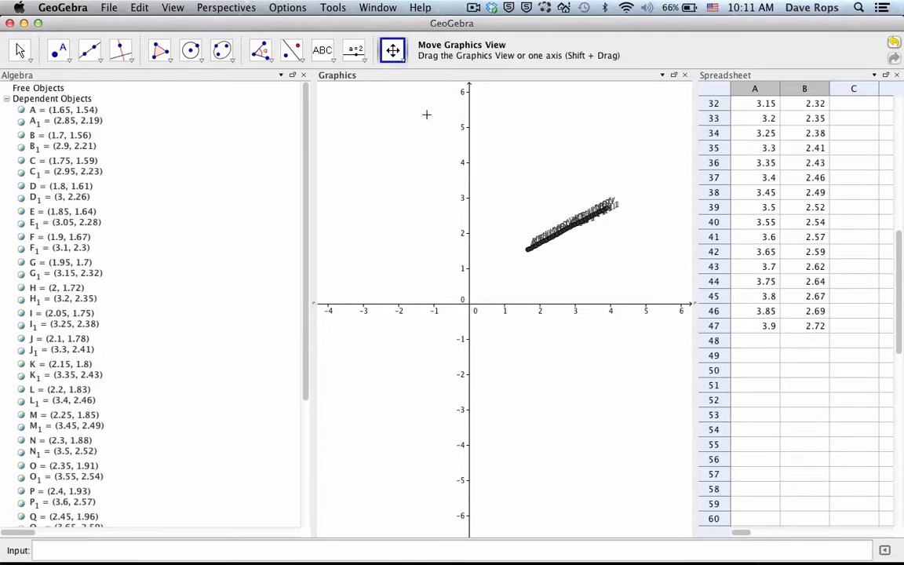
left_click_drag(474, 253, 413, 376)
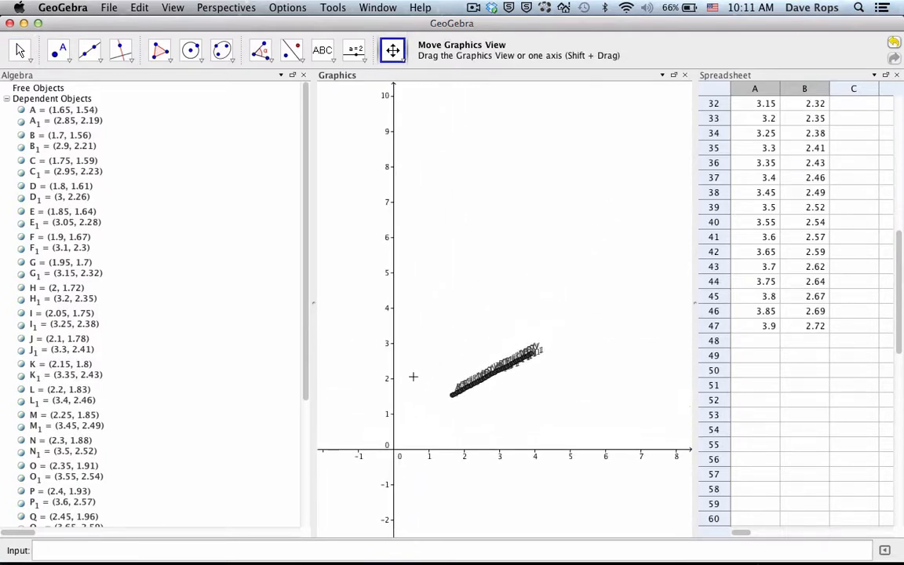
left_click(20, 52)
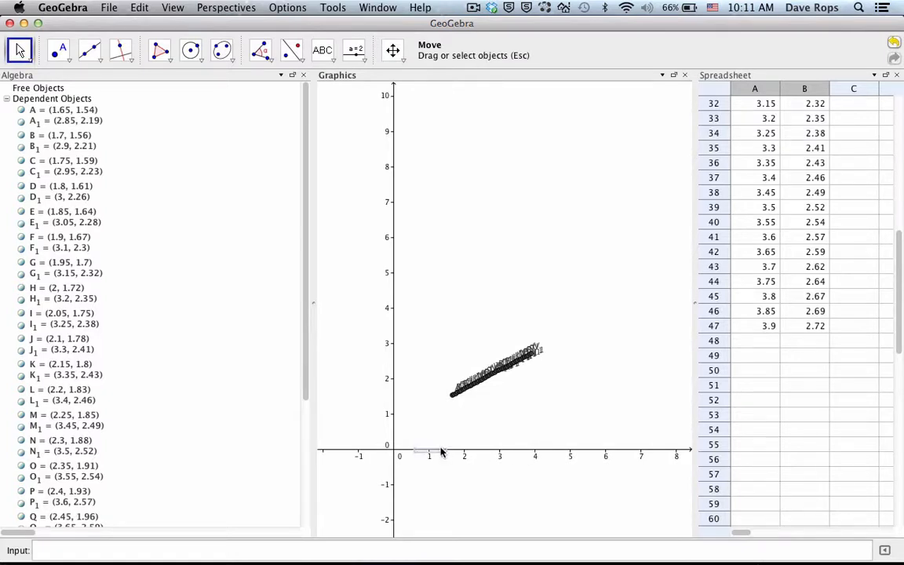
left_click(393, 50)
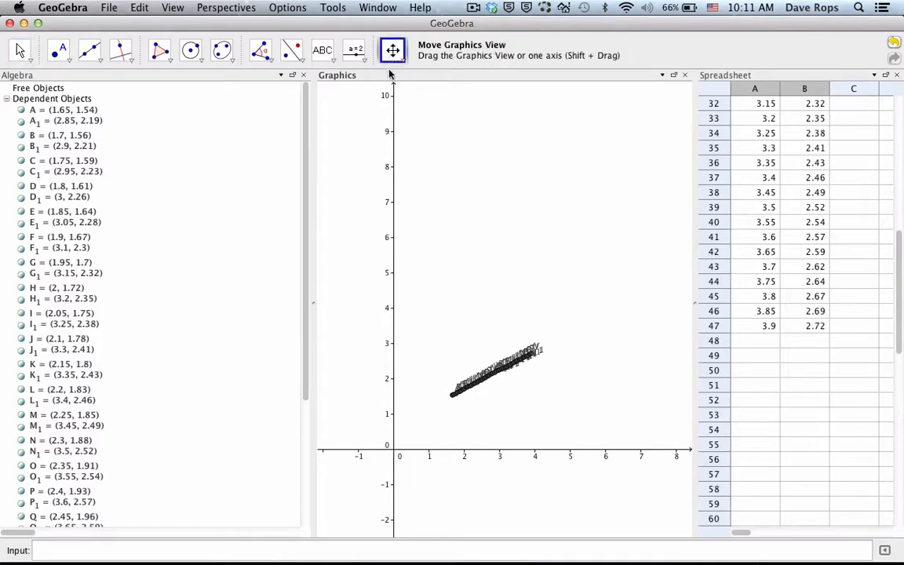
left_click_drag(414, 455, 518, 452)
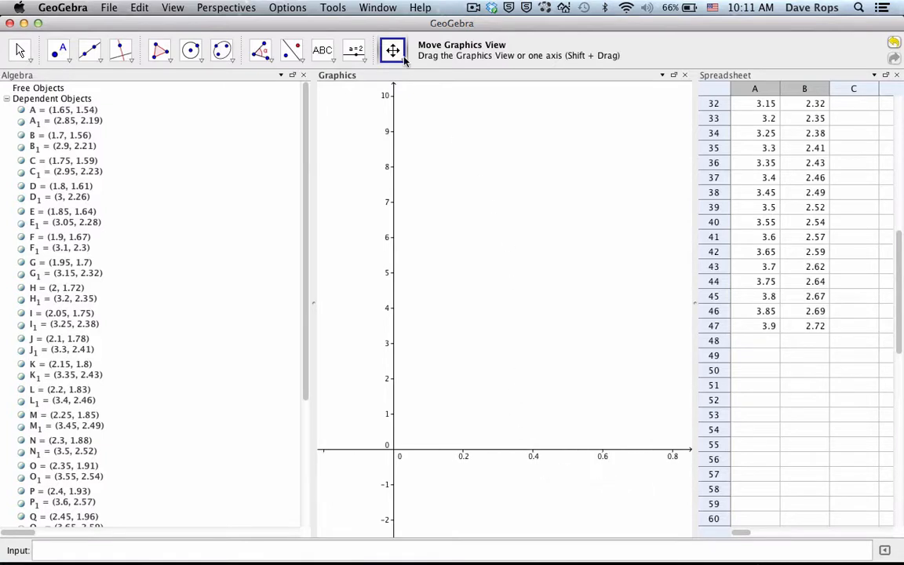
Step: Bring the plotted points into view on the stretched x-axis and return to the origin
left_click_drag(552, 307, 364, 348)
left_click_drag(658, 325, 530, 303)
left_click_drag(658, 302, 530, 287)
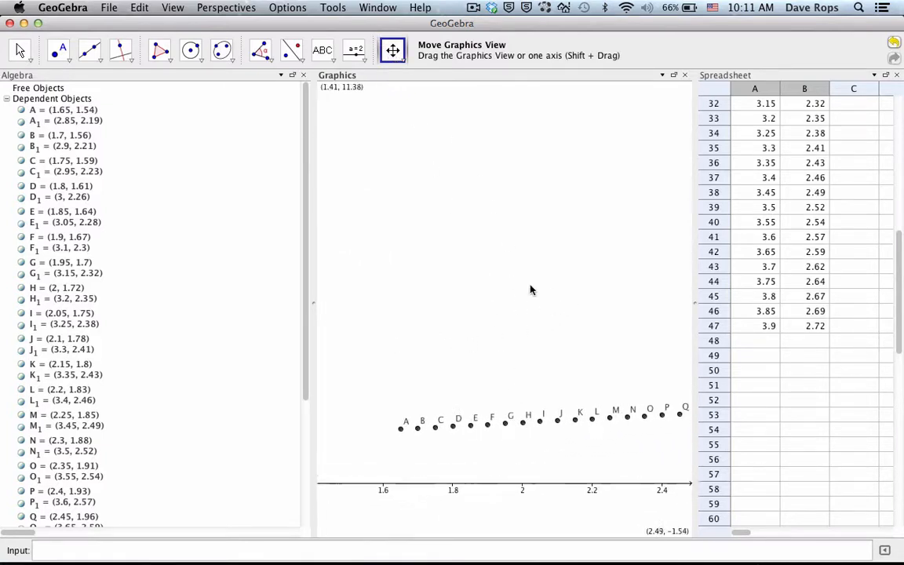
left_click_drag(608, 304, 543, 299)
left_click_drag(433, 288, 583, 287)
left_click_drag(318, 297, 487, 274)
left_click_drag(361, 253, 543, 299)
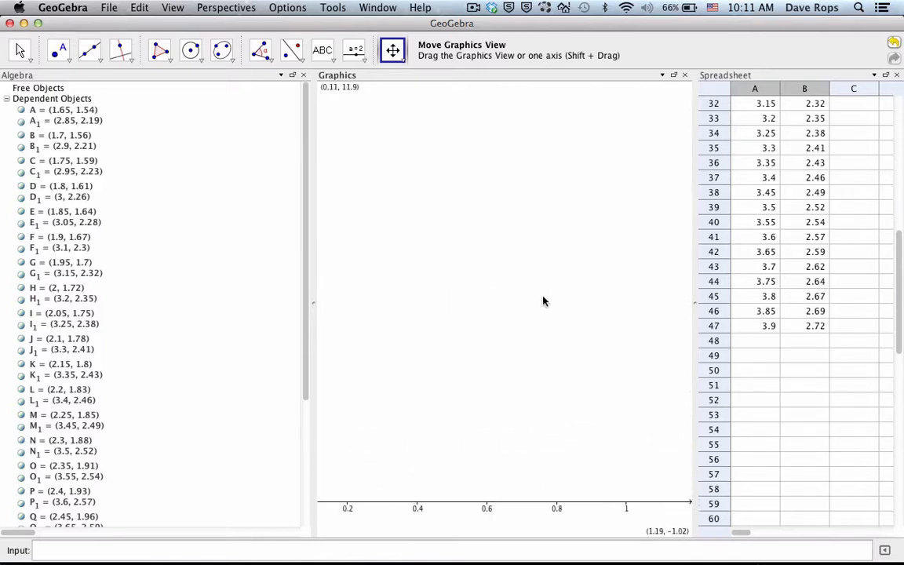
left_click_drag(373, 318, 492, 319)
left_click_drag(398, 397, 434, 397)
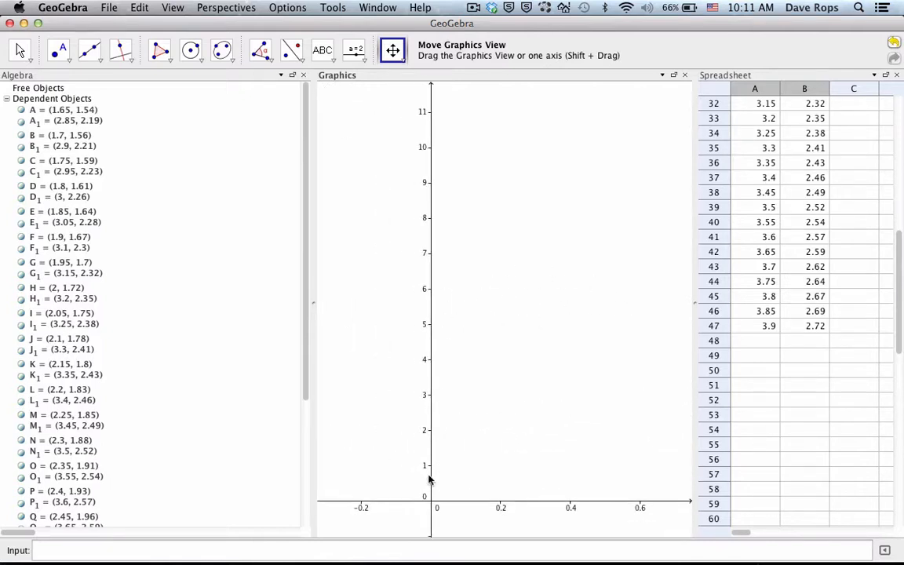
Step: Stretch the y-axis scale and reposition the graph to bring the first plotted points into view
left_click_drag(428, 478, 429, 350)
left_click_drag(516, 353, 409, 343)
left_click_drag(527, 310, 444, 297)
left_click_drag(602, 285, 497, 315)
left_click_drag(589, 299, 434, 383)
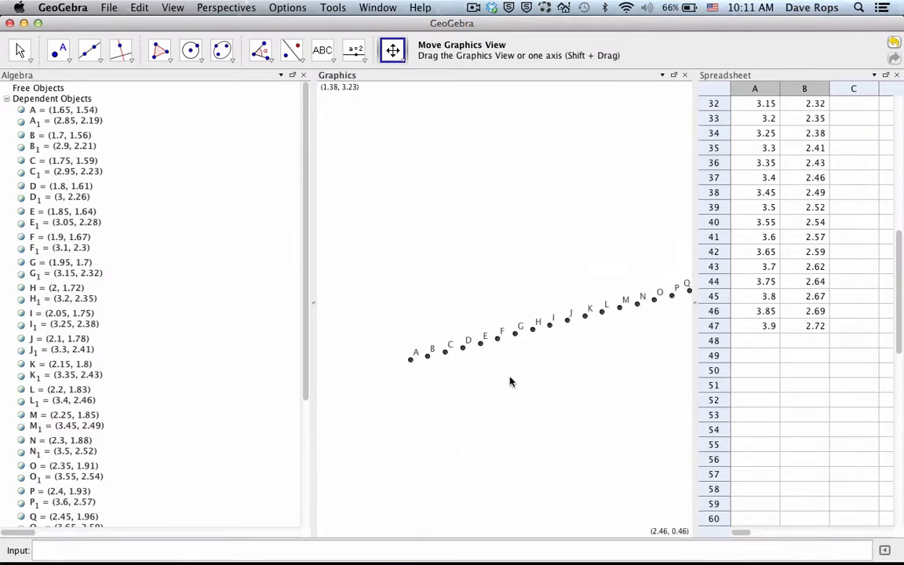
left_click_drag(510, 382, 468, 401)
left_click_drag(564, 369, 545, 287)
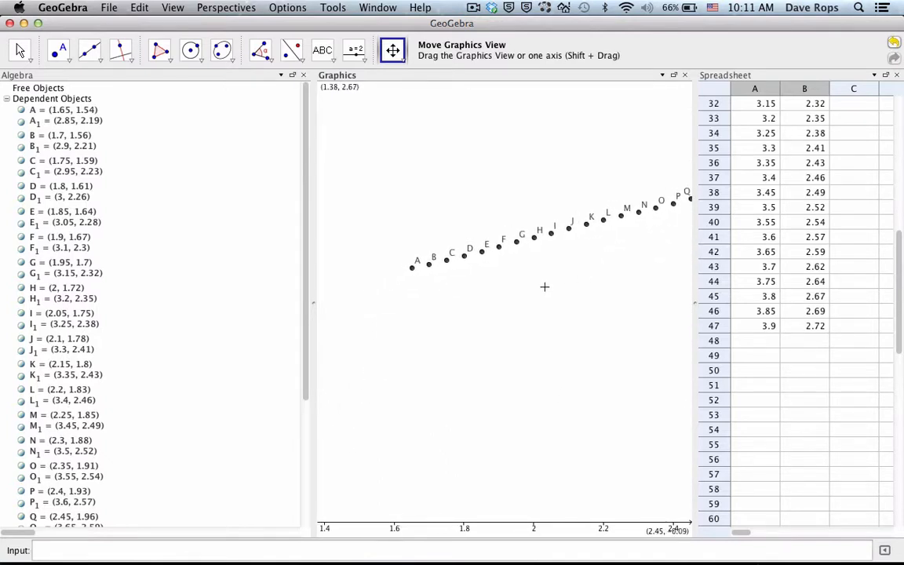
Step: Close the Algebra view and widen the Graphics view until only spreadsheet columns A and B remain beside it
left_click(303, 75)
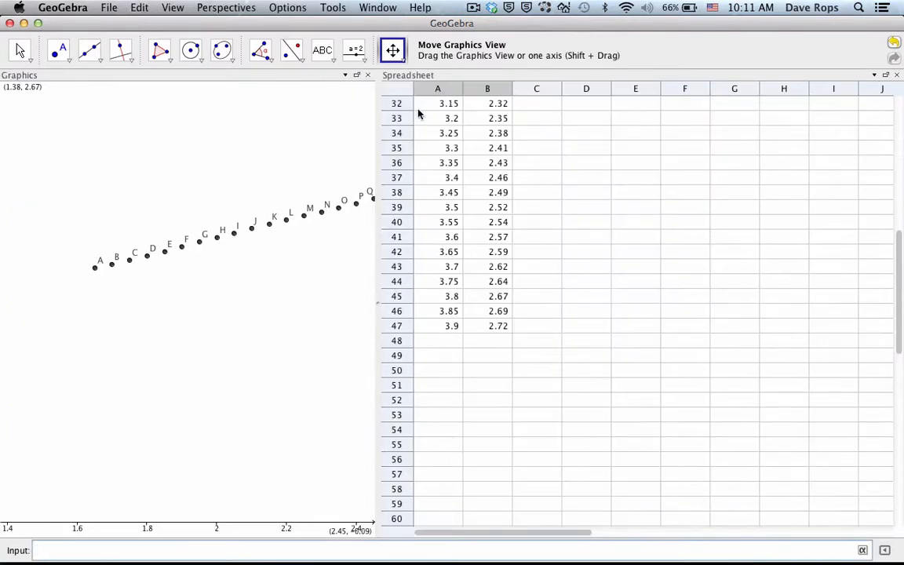
left_click_drag(376, 106, 760, 137)
left_click_drag(210, 151, 420, 189)
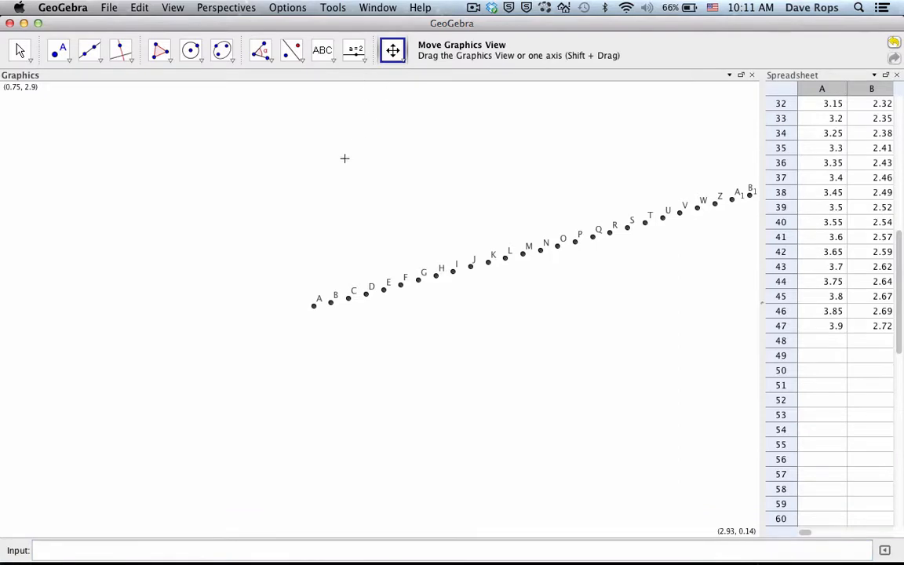
Step: Rescale both axes and reposition the graph so the origin and all plotted points fit in the Graphics view
left_click_drag(253, 226, 417, 164)
left_click_drag(238, 205, 346, 201)
left_click_drag(244, 229, 363, 231)
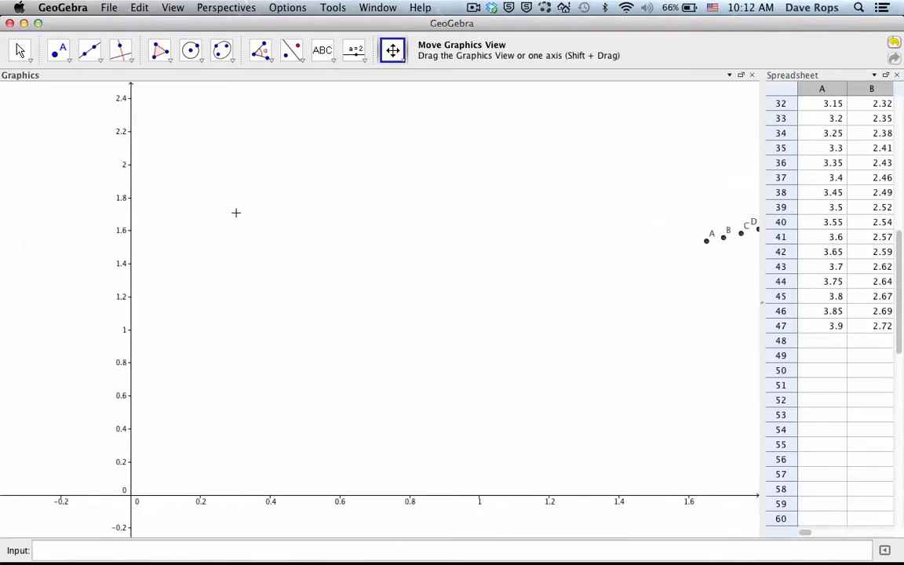
left_click_drag(131, 223, 130, 287)
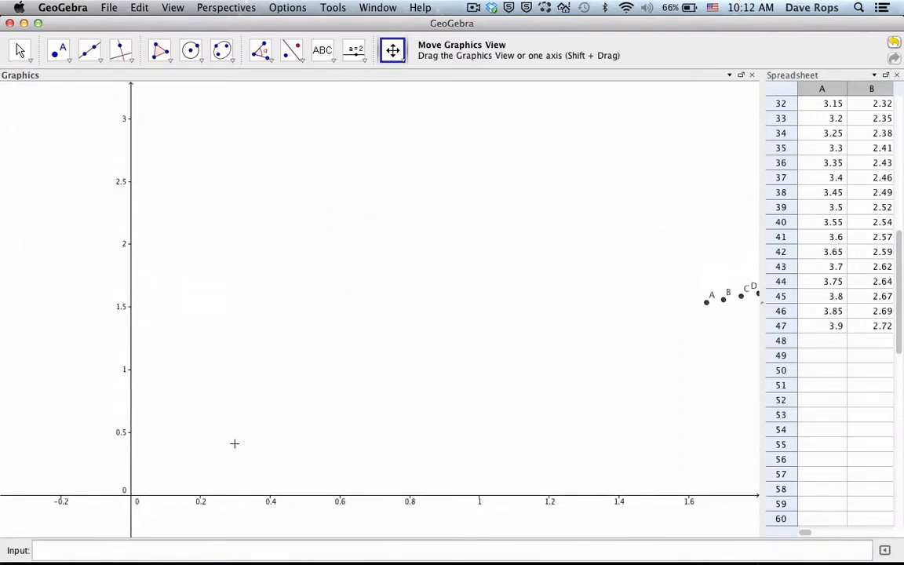
left_click_drag(305, 496, 222, 497)
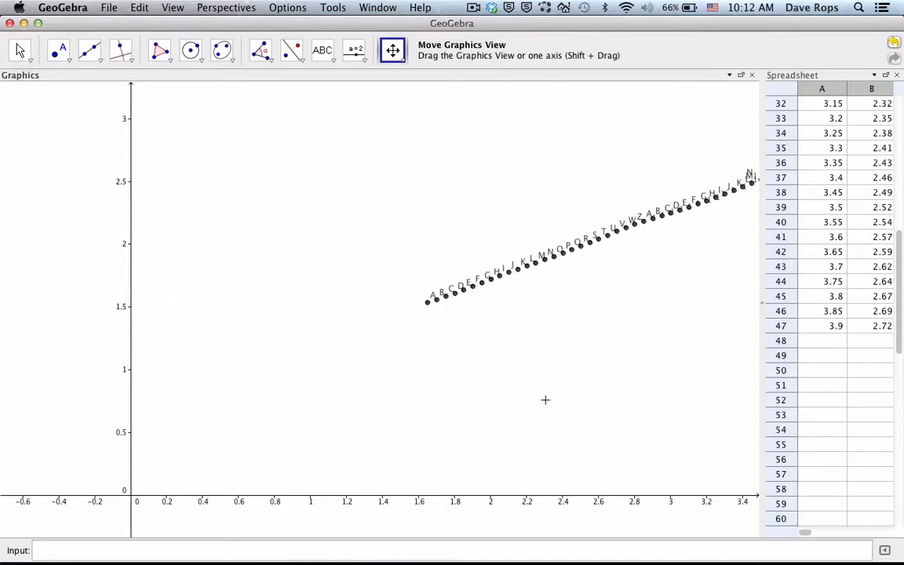
left_click_drag(620, 363, 518, 357)
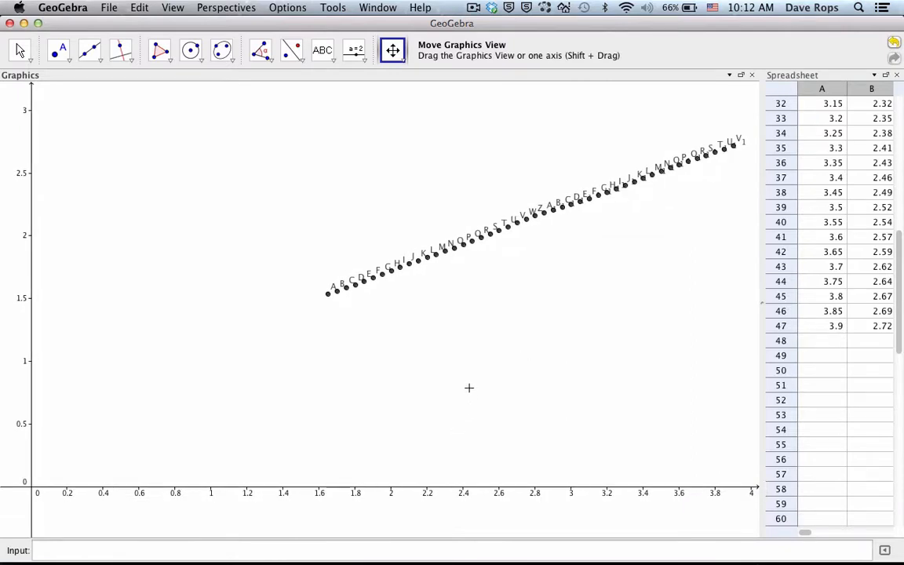
left_click_drag(211, 161, 209, 162)
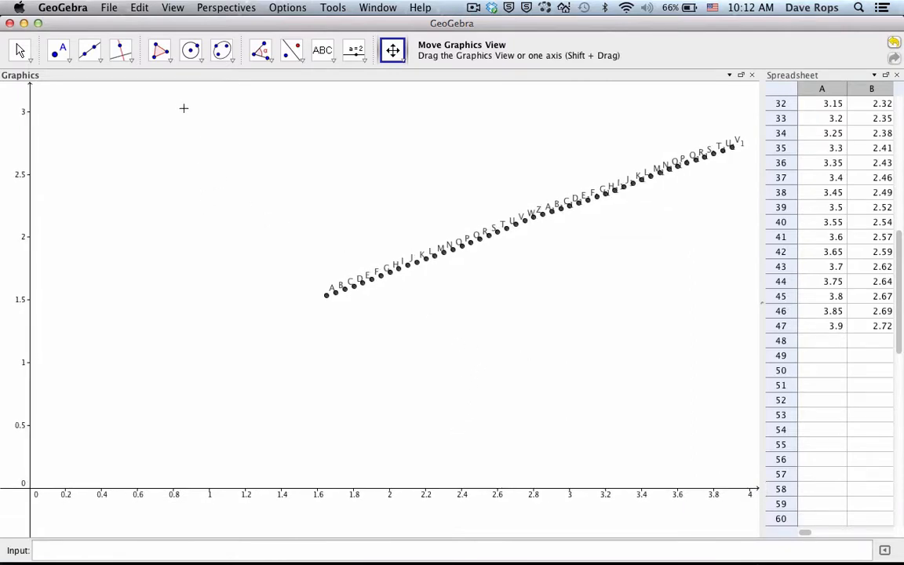
Step: Try to select all plotted points for a best-fit line, and undo the last change
left_click_drag(183, 108, 728, 416)
left_click(19, 50)
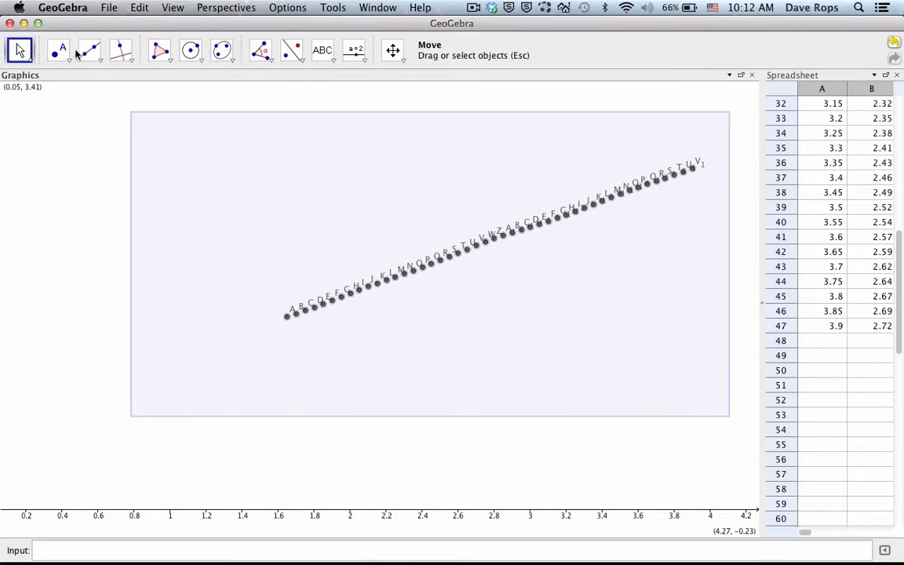
left_click(123, 53)
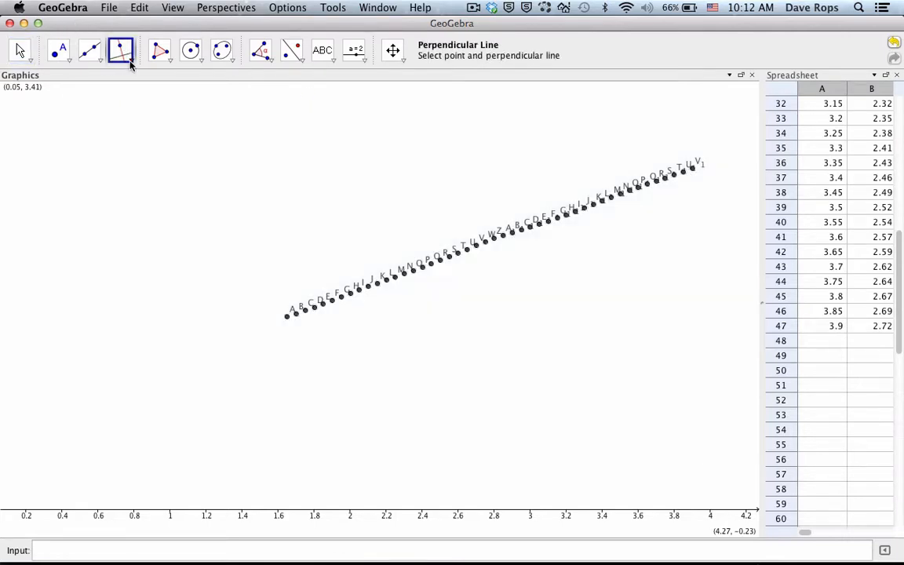
left_click(130, 64)
left_click(75, 118)
key("super+z")
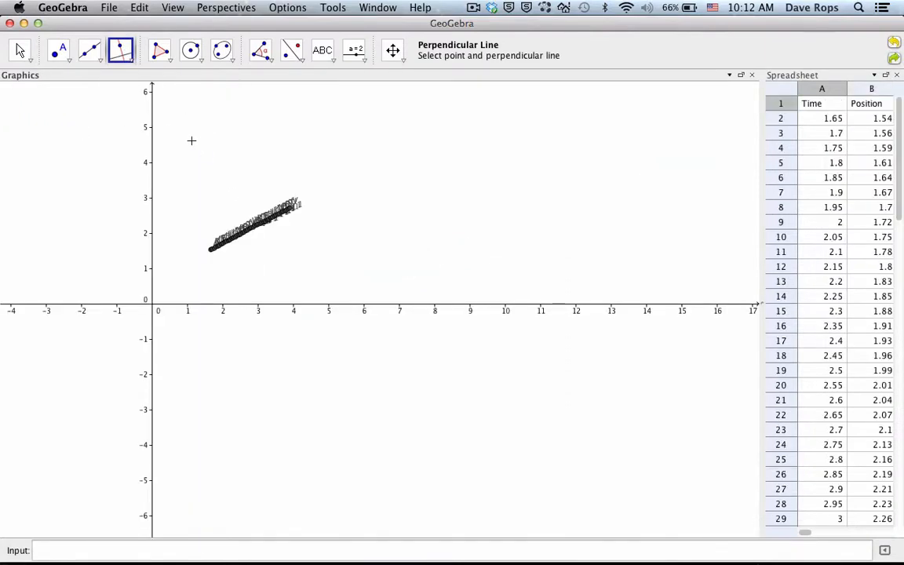
Step: Try again to select all plotted points and find the Best Fit Line tool, undoing the last change
left_click_drag(170, 138, 79, 163)
key("super+z")
left_click(20, 48)
left_click_drag(182, 135, 323, 277)
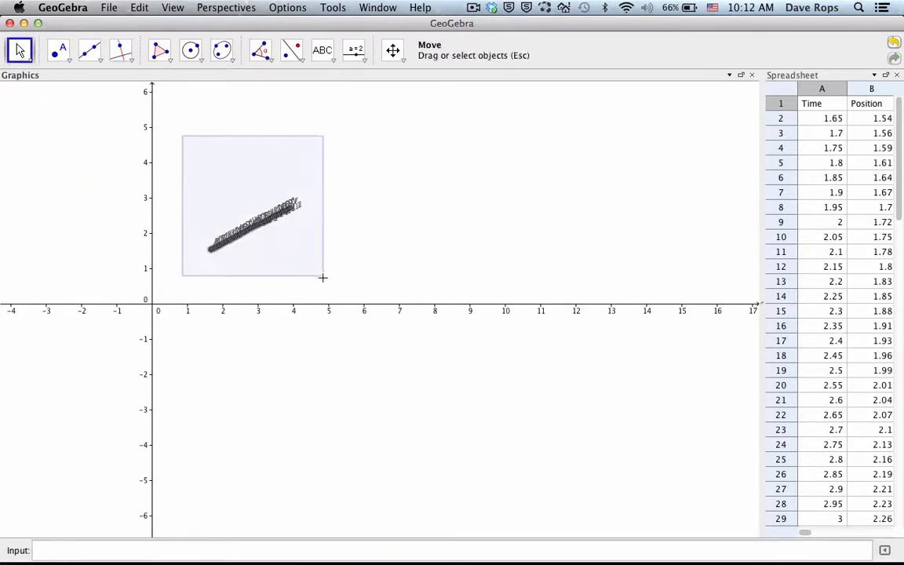
left_click(120, 52)
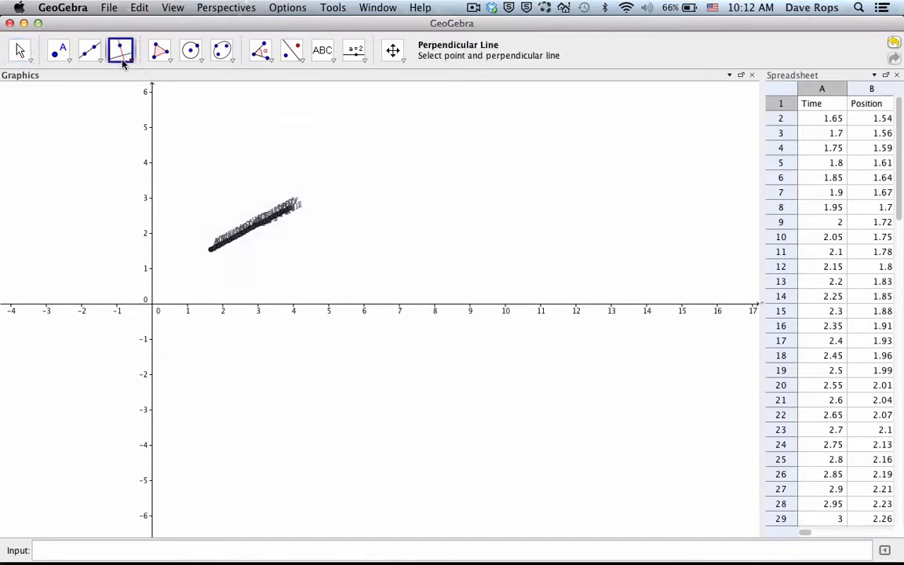
left_click(122, 57)
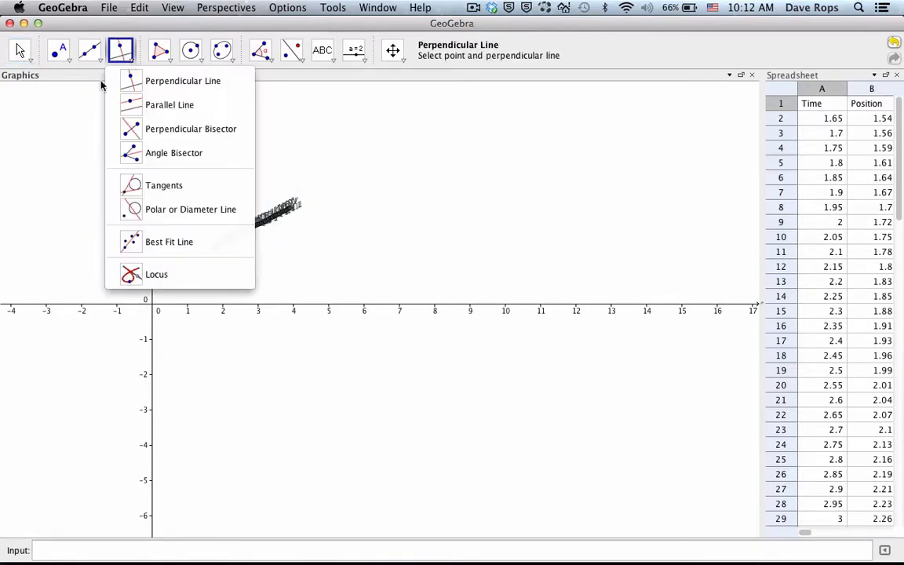
left_click(74, 114)
key("super+z")
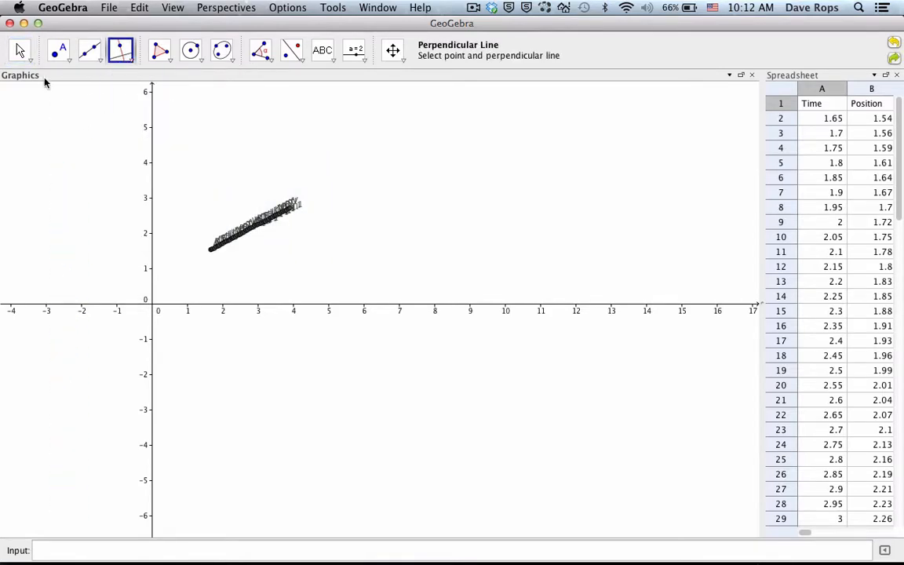
left_click(20, 50)
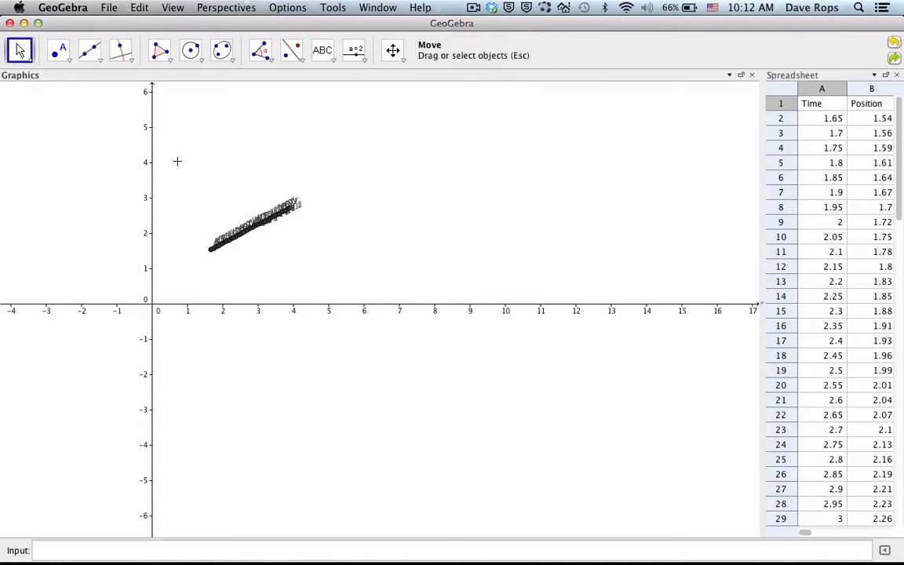
left_click_drag(175, 150, 321, 276)
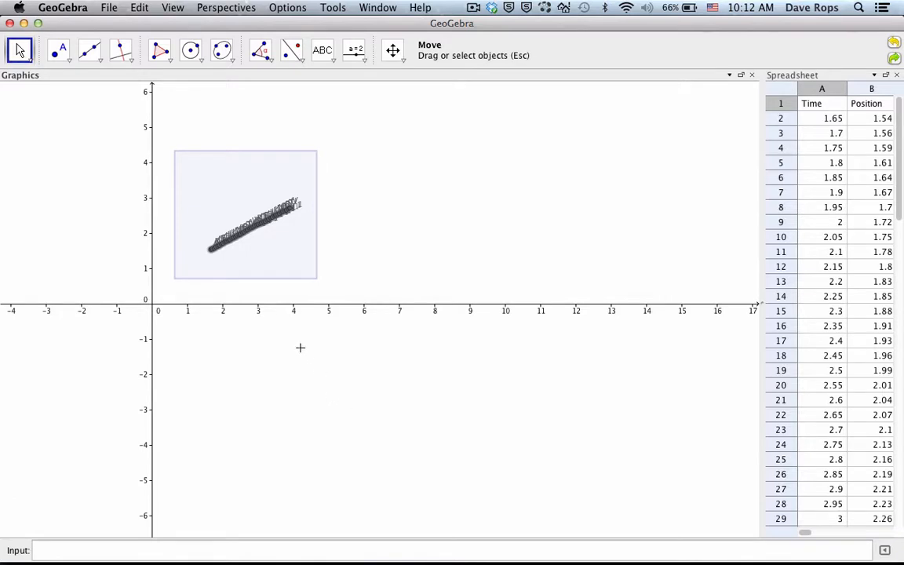
left_click(330, 179)
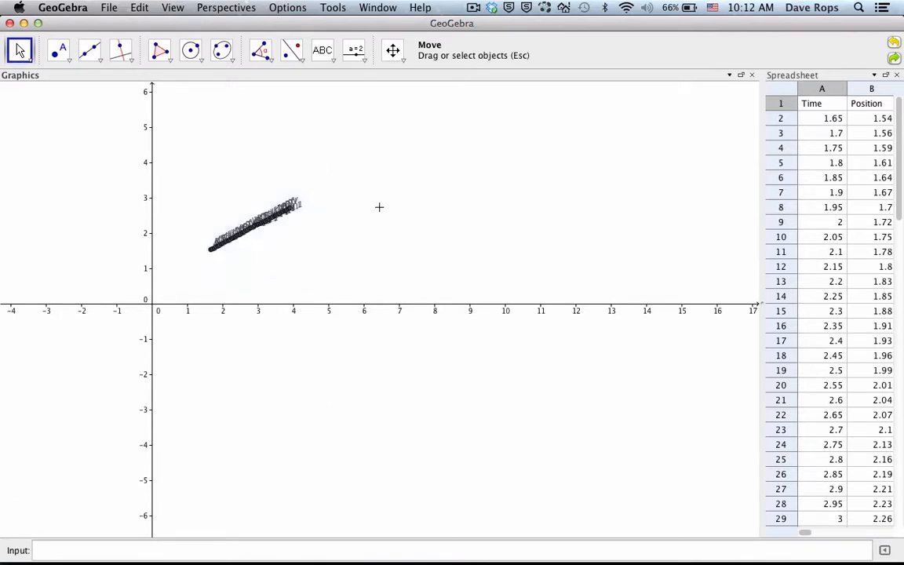
Step: Plot the line y = 0.52781x + 0.665 over the data and stretch the horizontal axis to spread the points apart
left_click(331, 550)
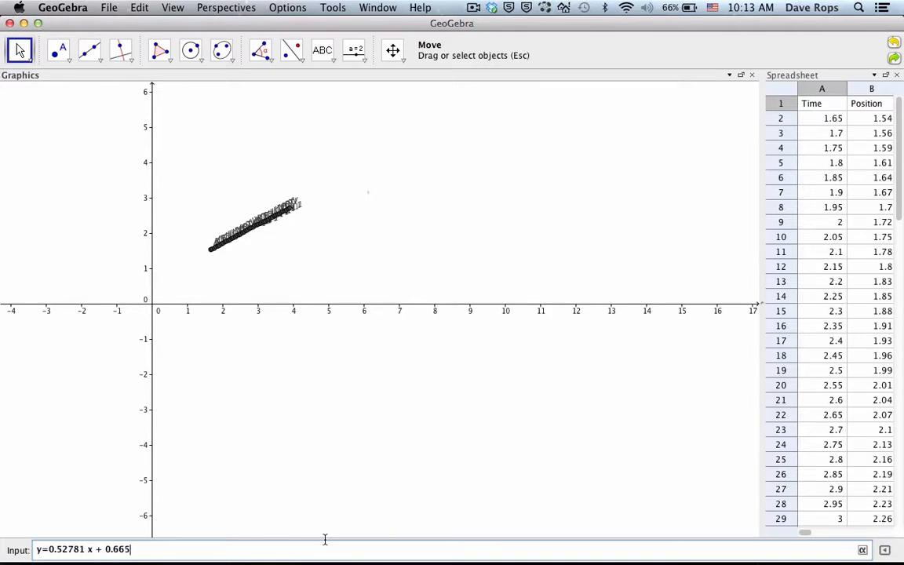
key("Return")
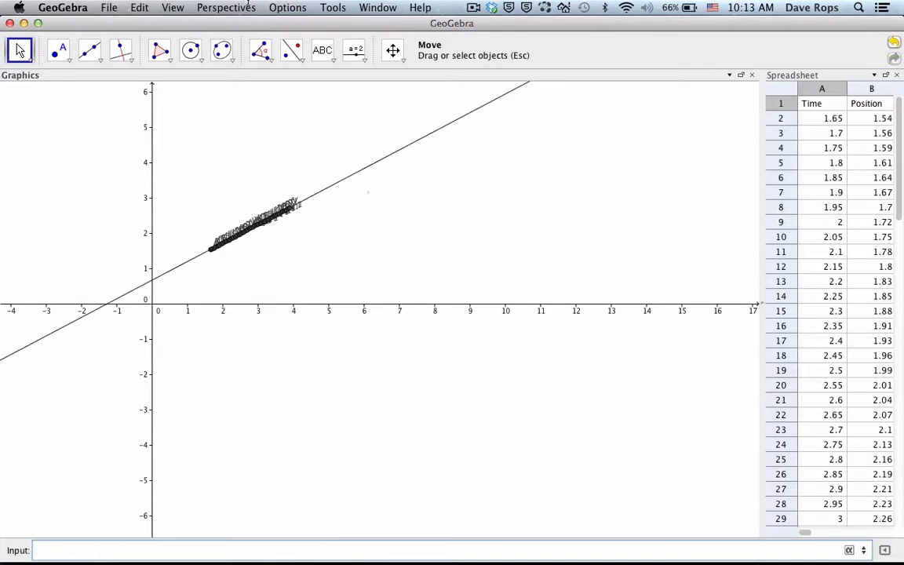
left_click(392, 50)
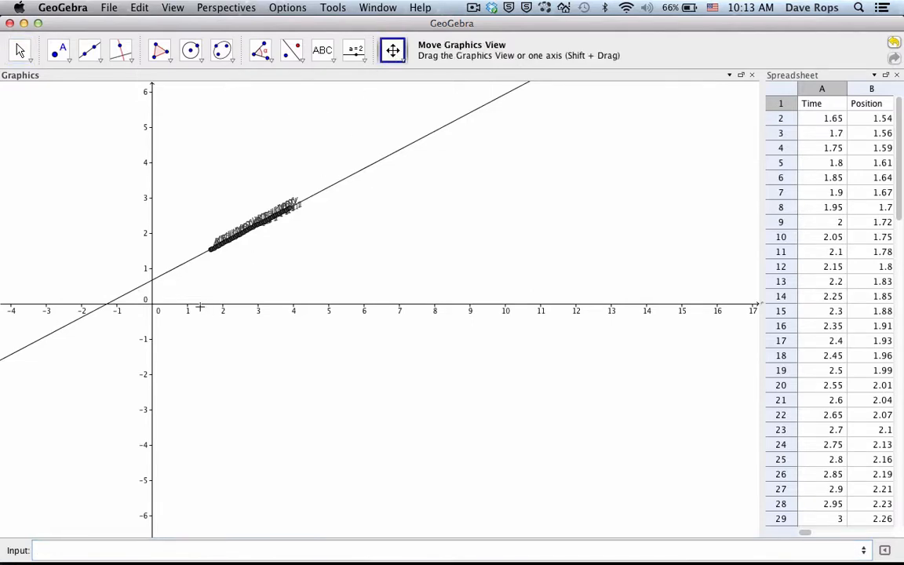
left_click_drag(200, 307, 171, 327)
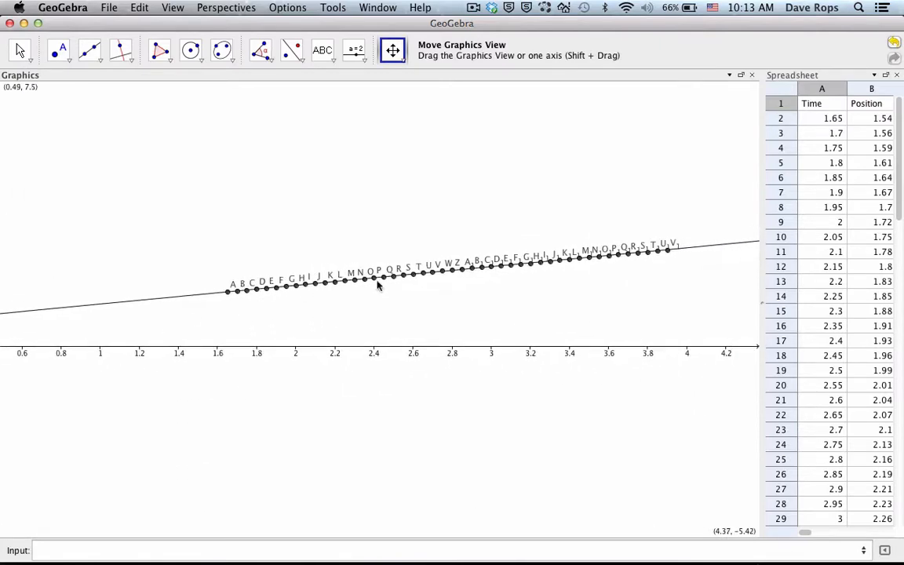
left_click_drag(332, 325, 369, 345)
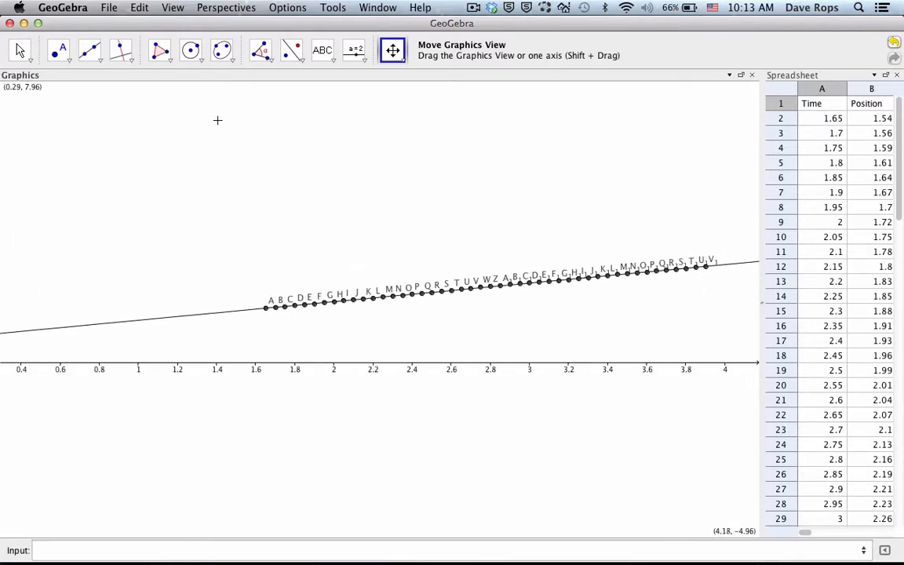
Step: Change the plotted line's color to red (255, 0, 51) in its object properties
left_click(20, 50)
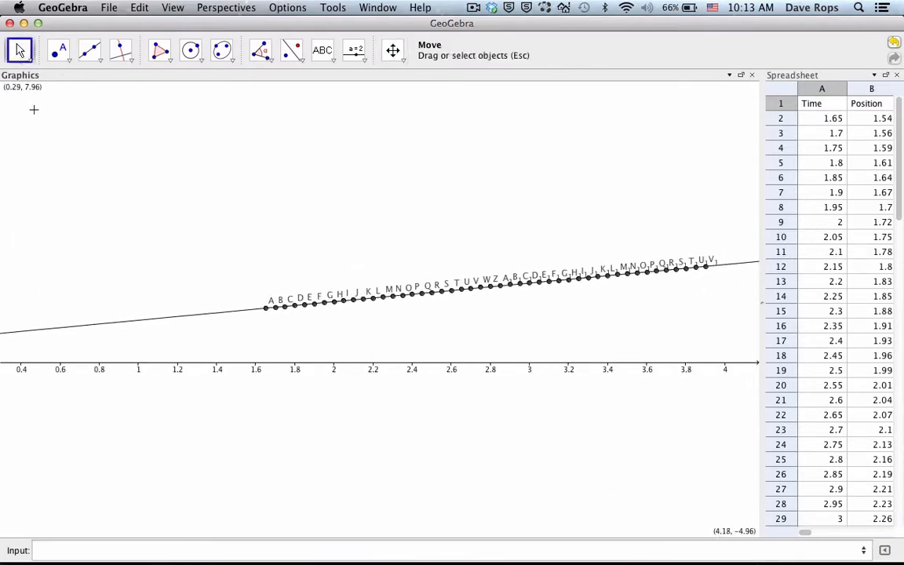
double_click(195, 317)
left_click(359, 311)
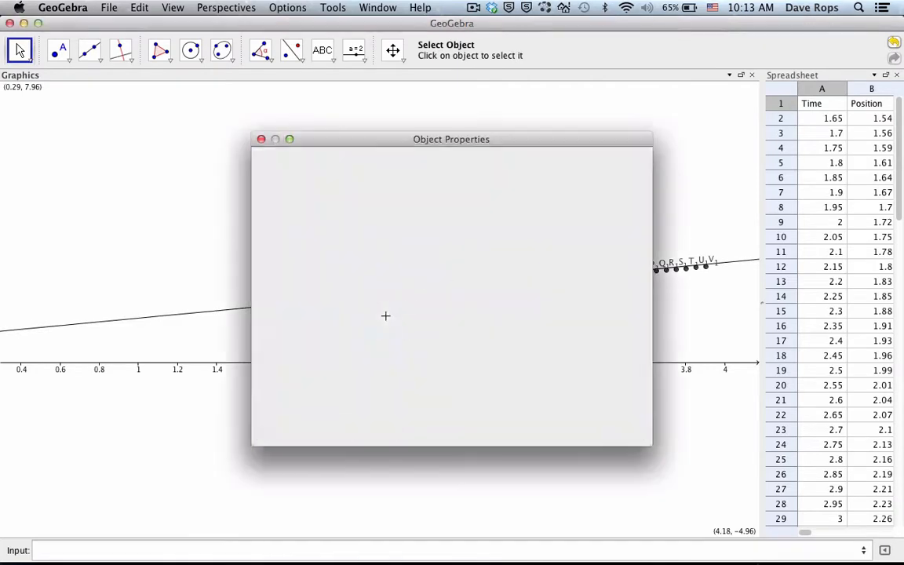
left_click(430, 159)
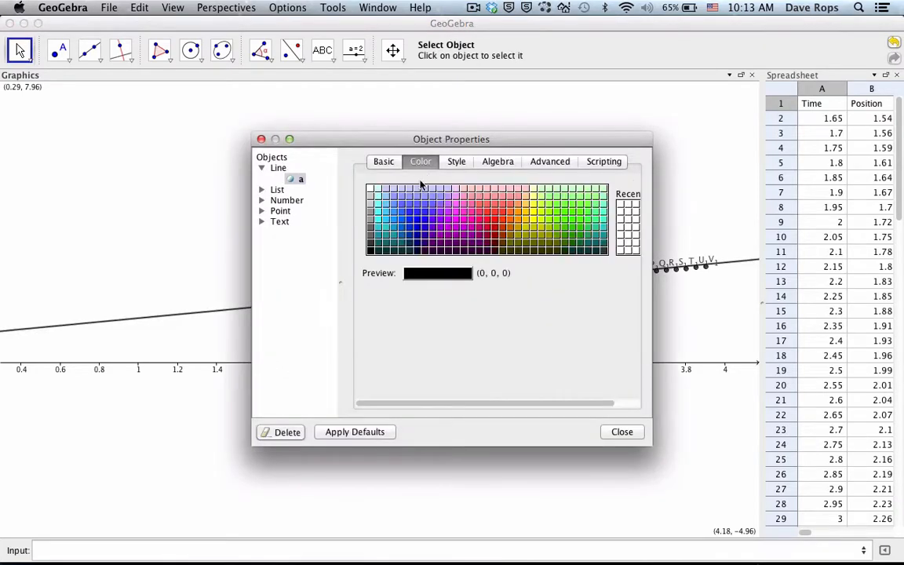
left_click(489, 224)
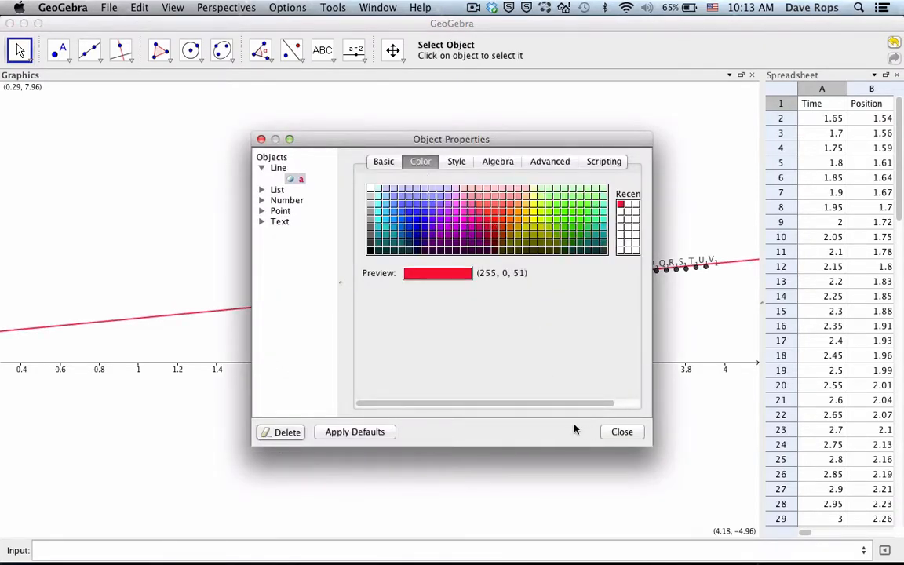
left_click(620, 432)
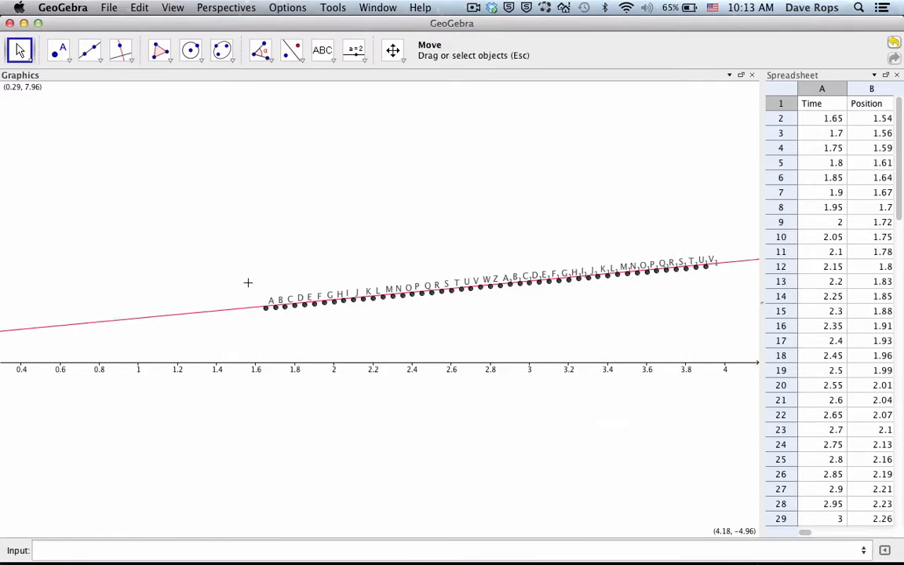
Step: Select all the plotted points and create a Best Fit Line through them
left_click_drag(202, 237, 728, 322)
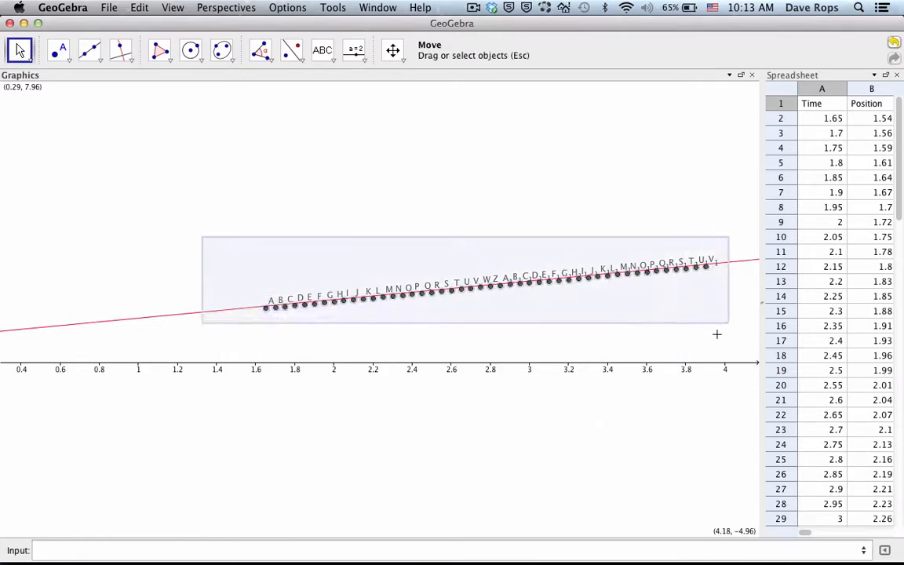
left_click(132, 63)
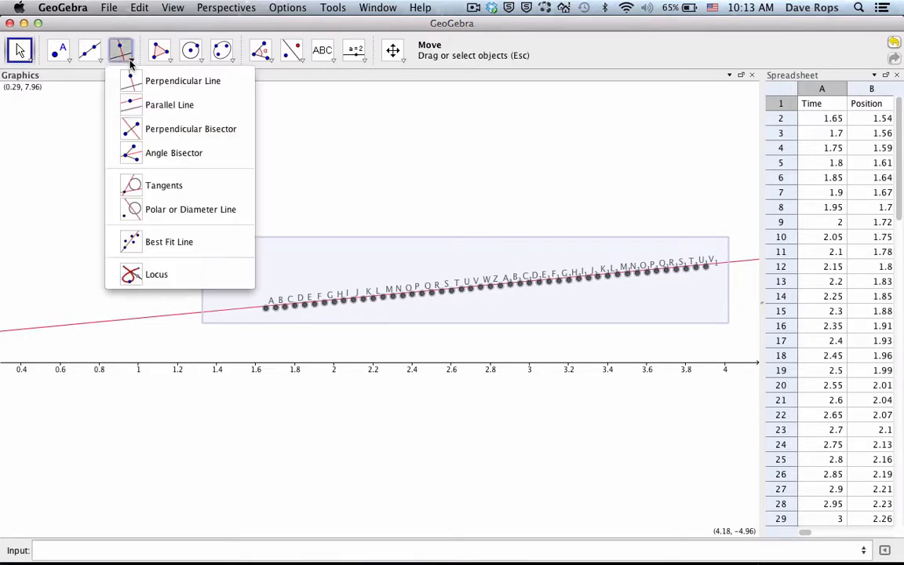
left_click(167, 244)
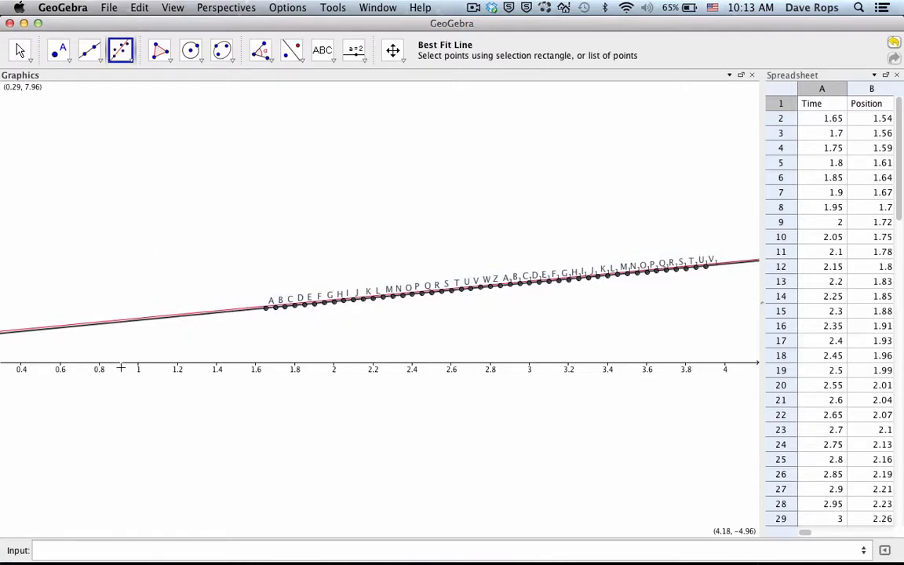
Step: Show the Algebra view and set the rounding to 5 decimal places
left_click(173, 8)
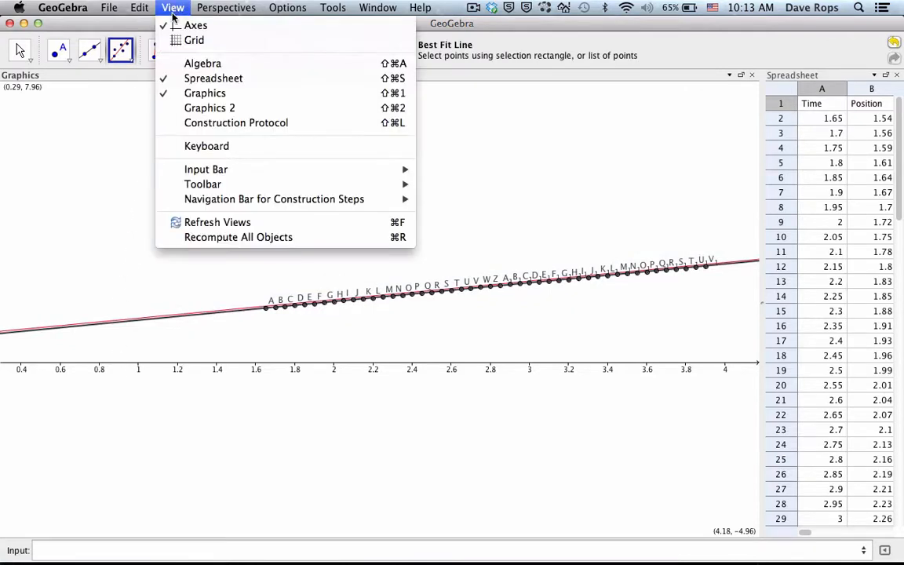
left_click(177, 64)
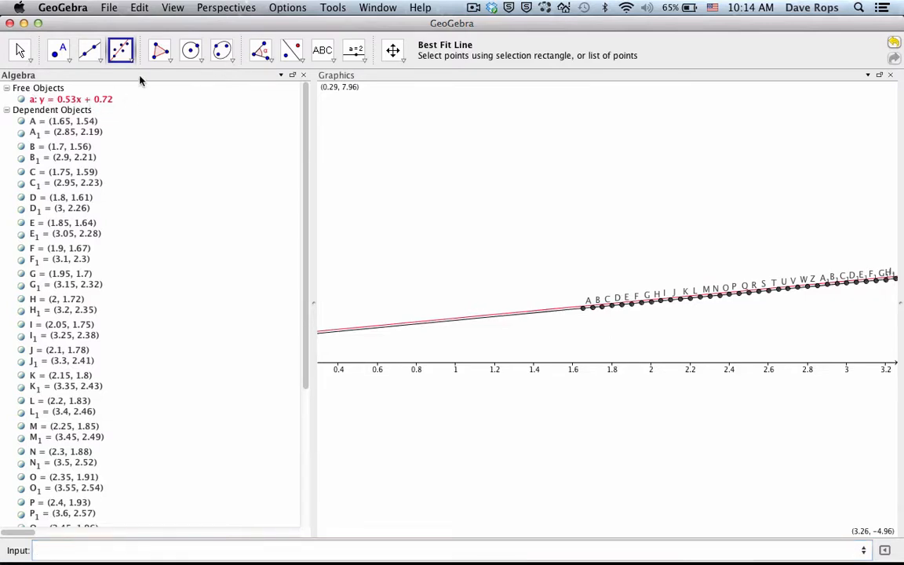
left_click(287, 7)
mouse_move(422, 61)
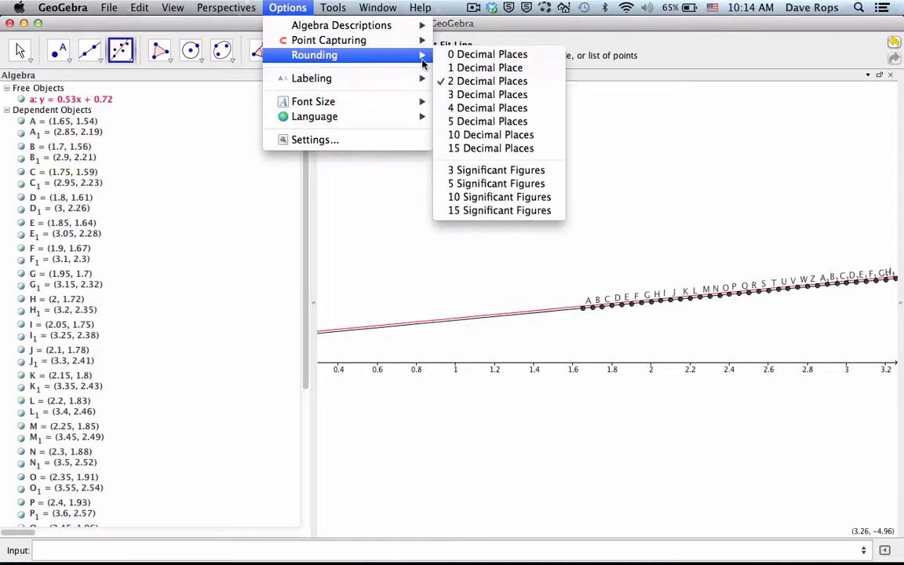
left_click(471, 121)
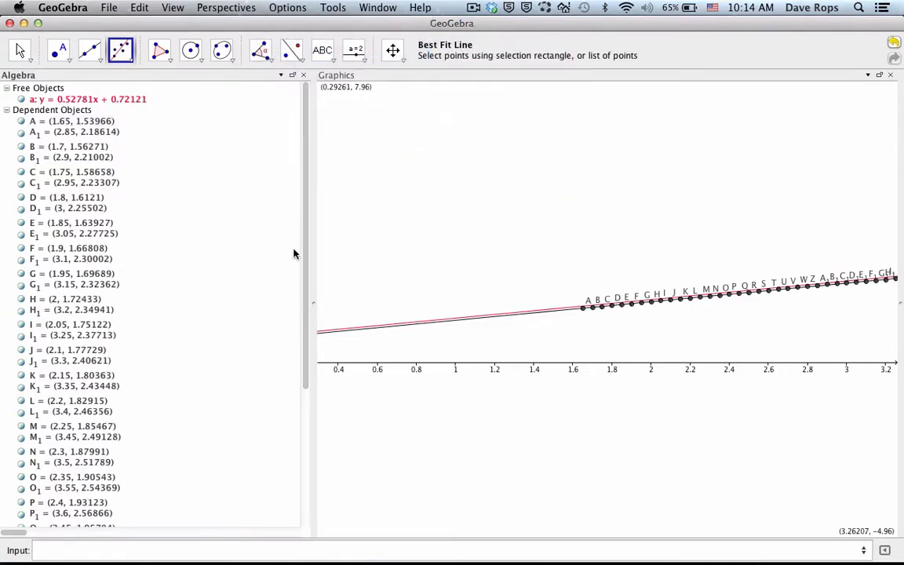
Step: Set the best-fit line's equation form to y = m x + b in its object properties
left_click_drag(304, 256, 311, 432)
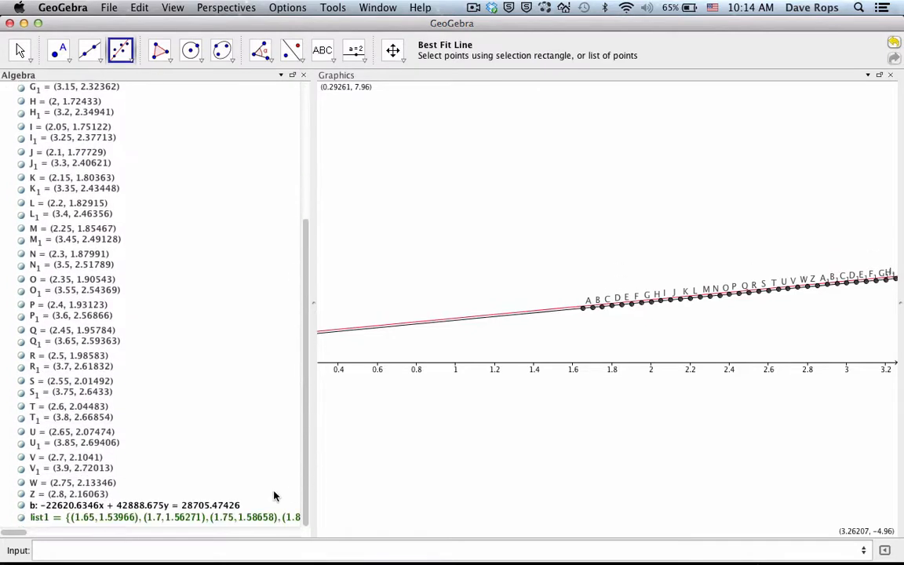
double_click(143, 506)
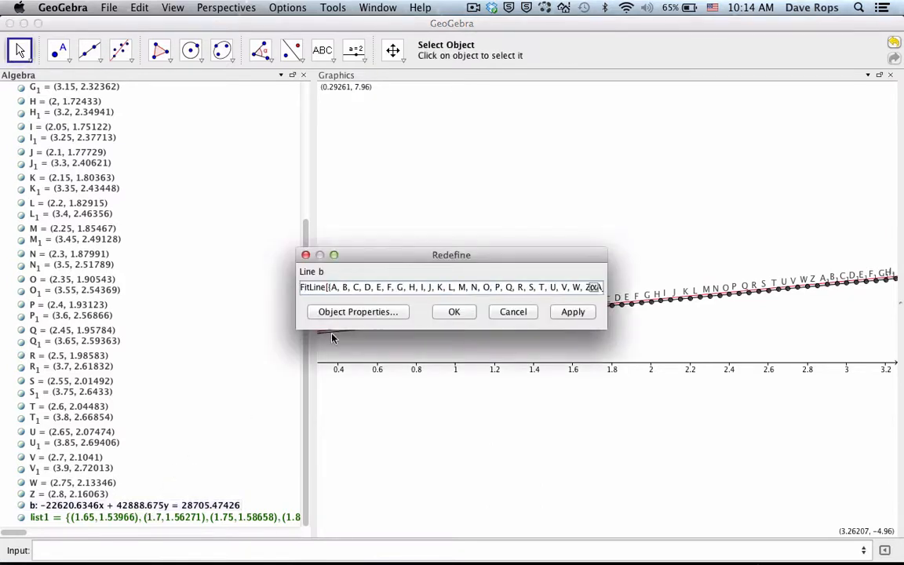
left_click(340, 313)
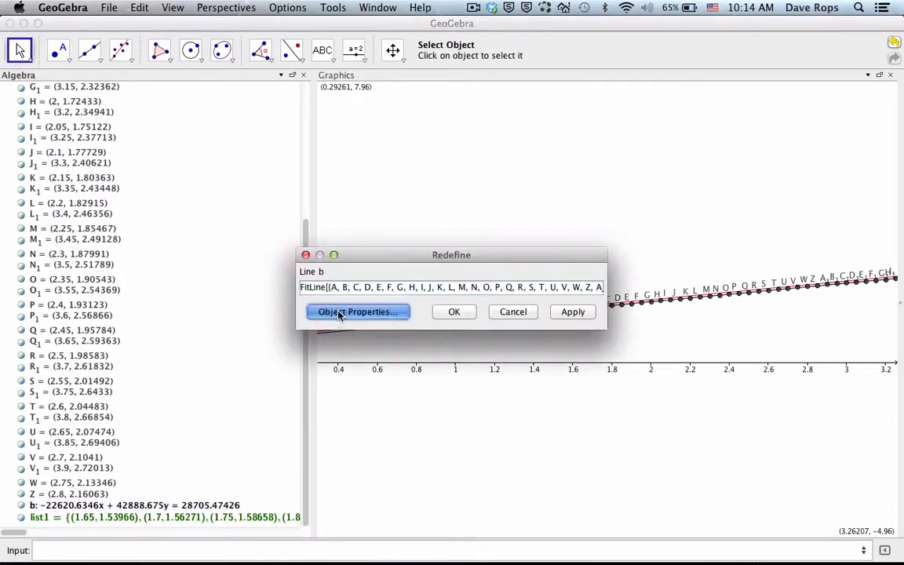
left_click(506, 163)
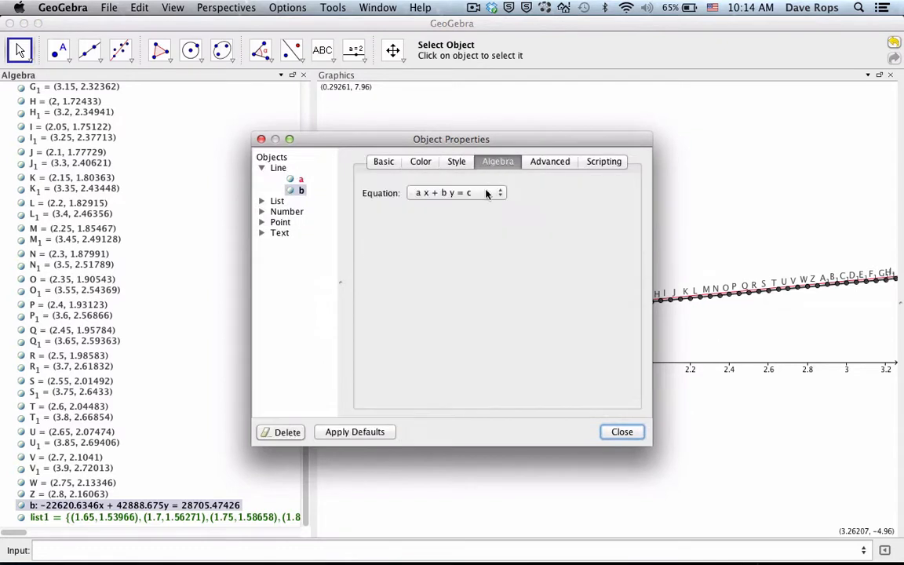
left_click(497, 192)
left_click(487, 204)
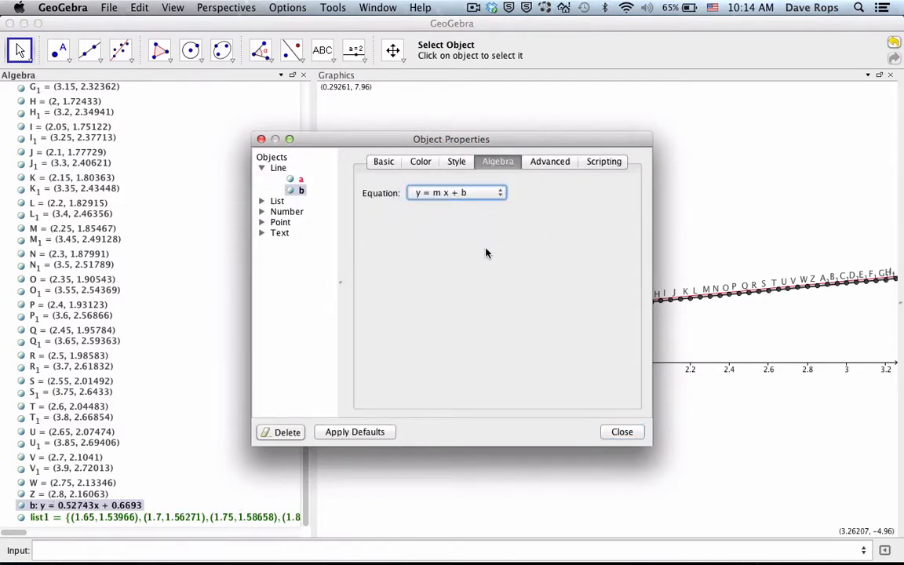
left_click(621, 432)
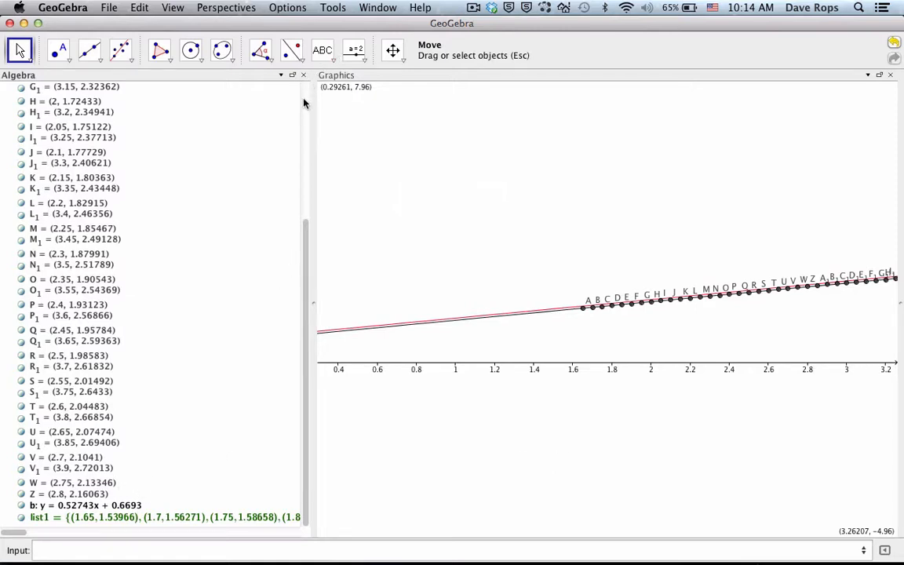
Step: Close the Algebra view and shift the graph until the vertical axis is in the Graphics view
left_click(392, 49)
left_click_drag(581, 248, 434, 230)
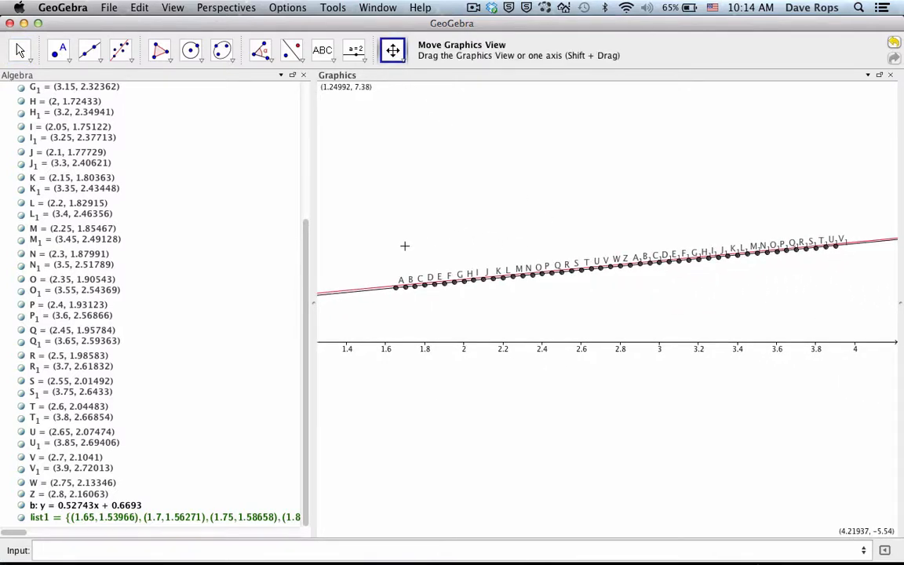
left_click(302, 75)
left_click_drag(171, 188, 382, 184)
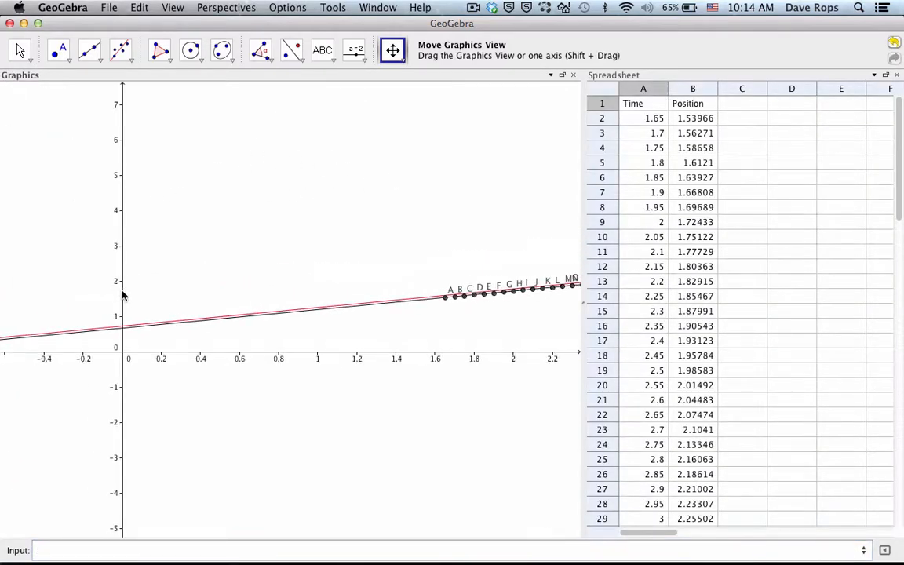
Step: Stretch the vertical axis and reposition the graph to compare the red line with the best-fit line along the points
left_click_drag(120, 296, 120, 262)
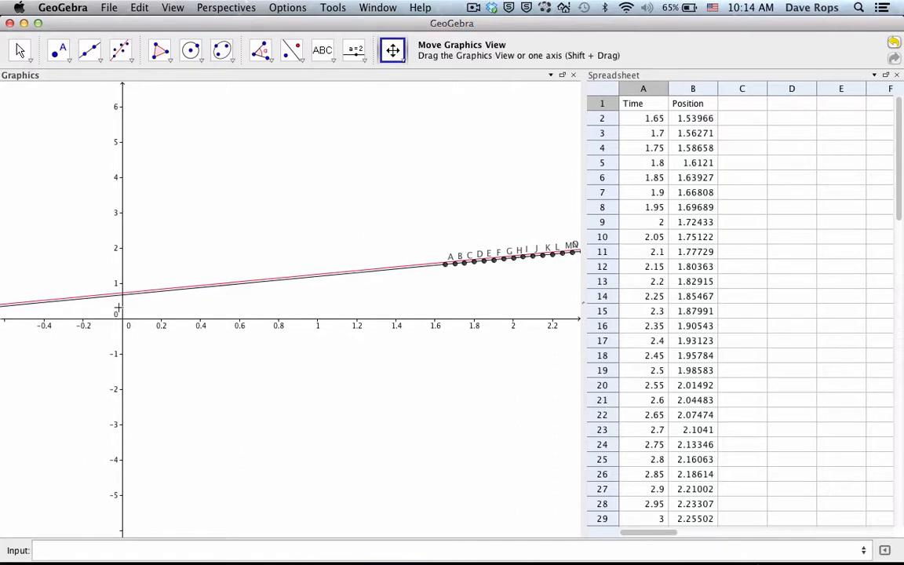
left_click_drag(119, 306, 155, 240)
left_click_drag(211, 226, 107, 464)
left_click_drag(408, 332, 250, 407)
left_click_drag(442, 313, 390, 312)
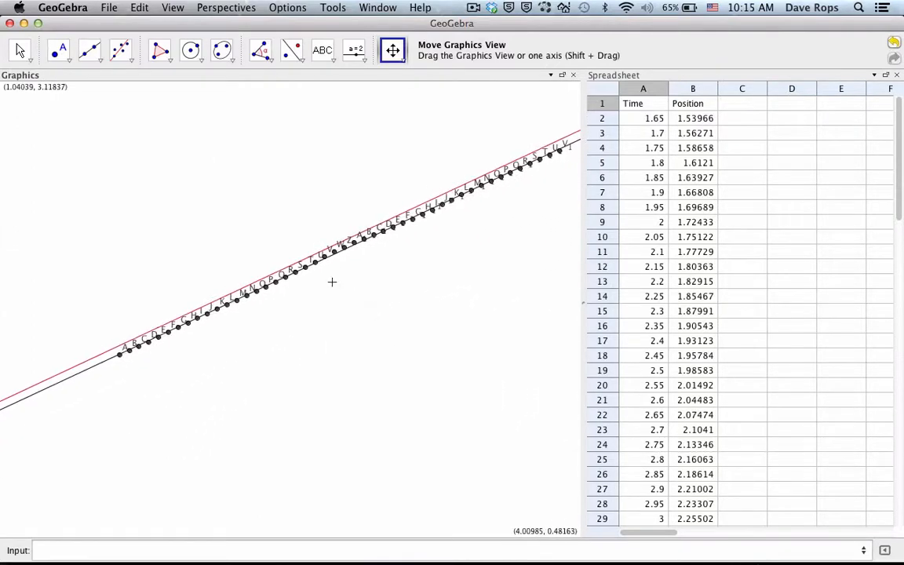
left_click_drag(306, 412, 374, 360)
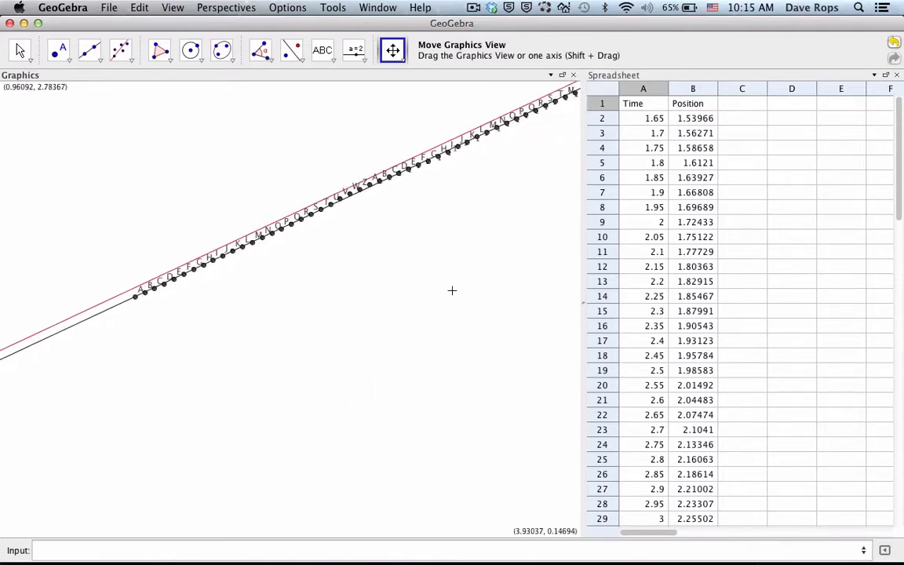
scroll(447, 294, "down", 3)
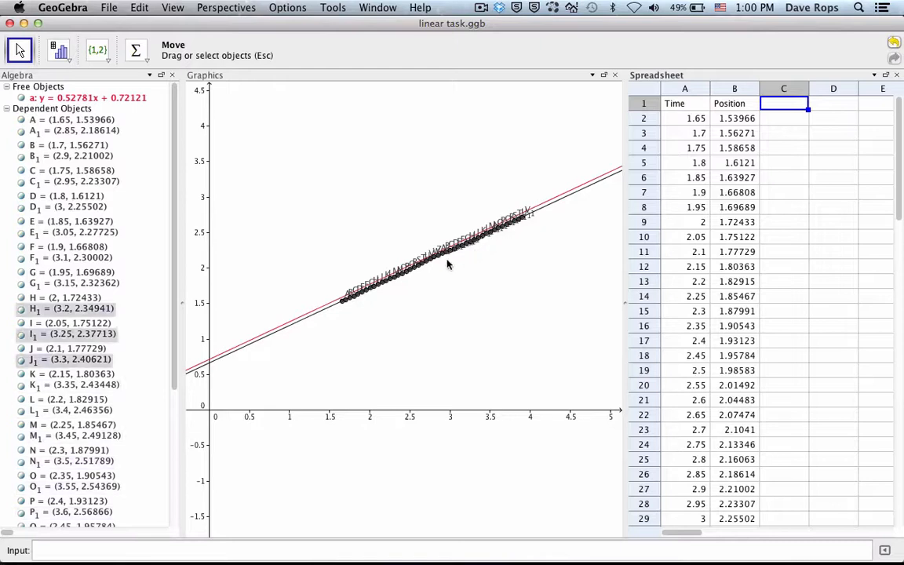
Step: Redefine the red line's equation as y = 0.52781x + 0.66544 in the Algebra view
double_click(140, 99)
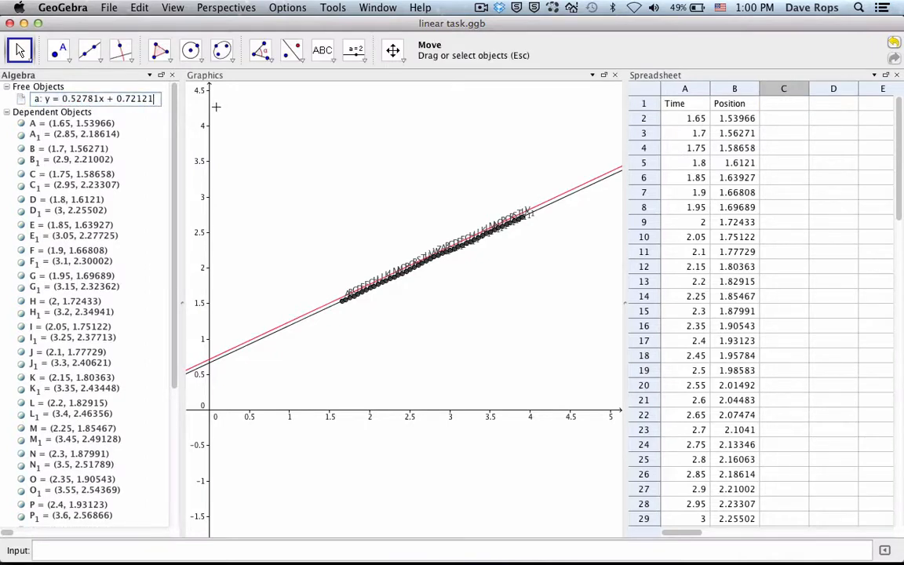
key("BackSpace")
key("BackSpace")
key("BackSpace")
key("BackSpace")
key("BackSpace")
type(".66")
key("BackSpace")
key("BackSpace")
key("BackSpace")
type("66544")
key("Return")
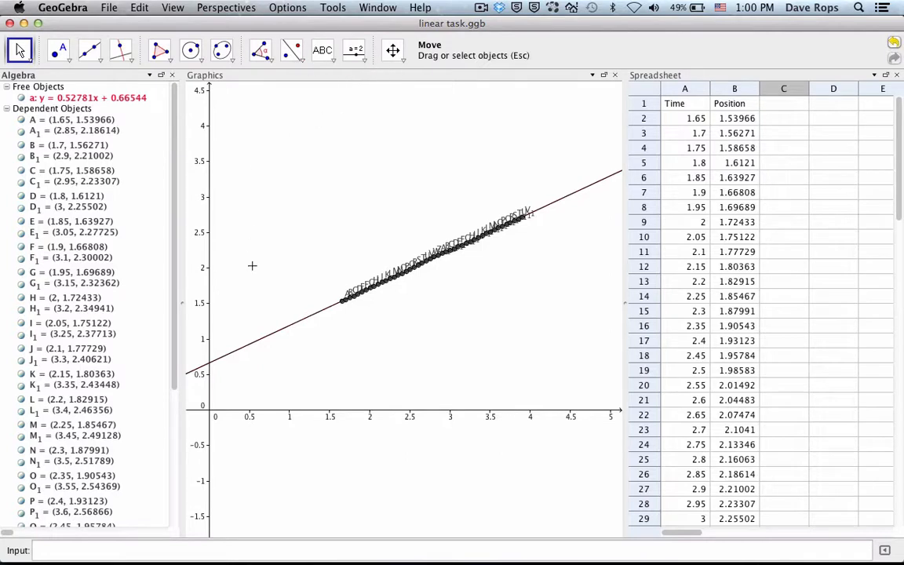
Step: Examine up close how the corrected red line matches the best-fit line and the data points
left_click(392, 51)
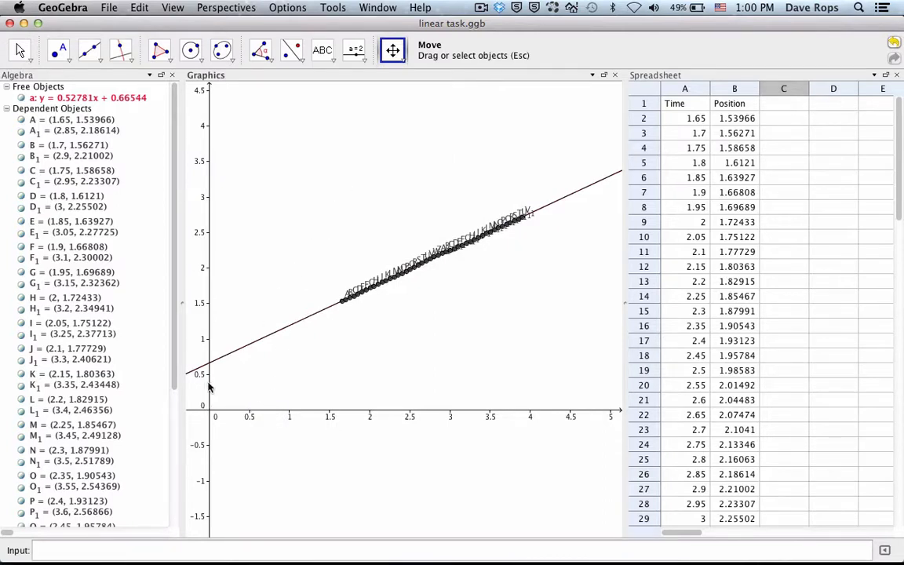
scroll(419, 314, "up", 3)
scroll(419, 314, "up", 5)
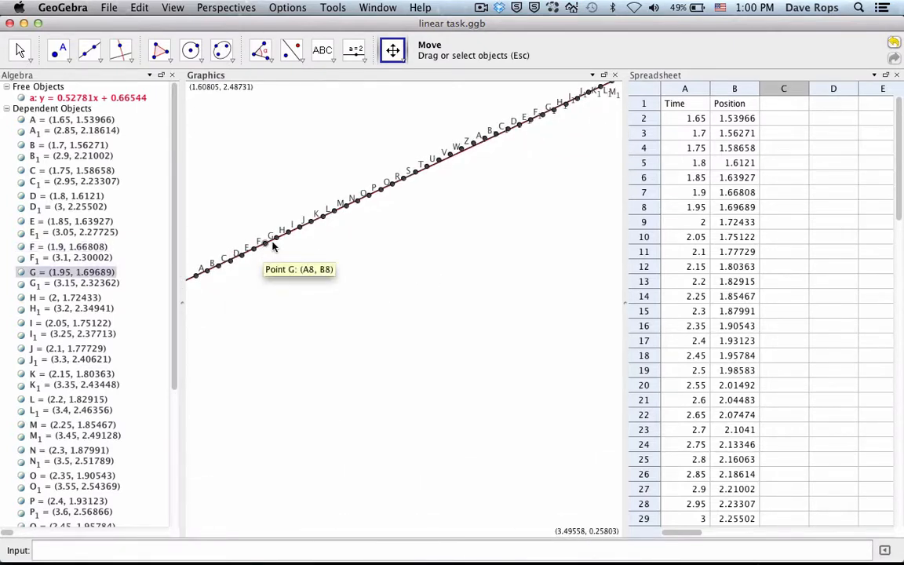
scroll(299, 232, "down", 5)
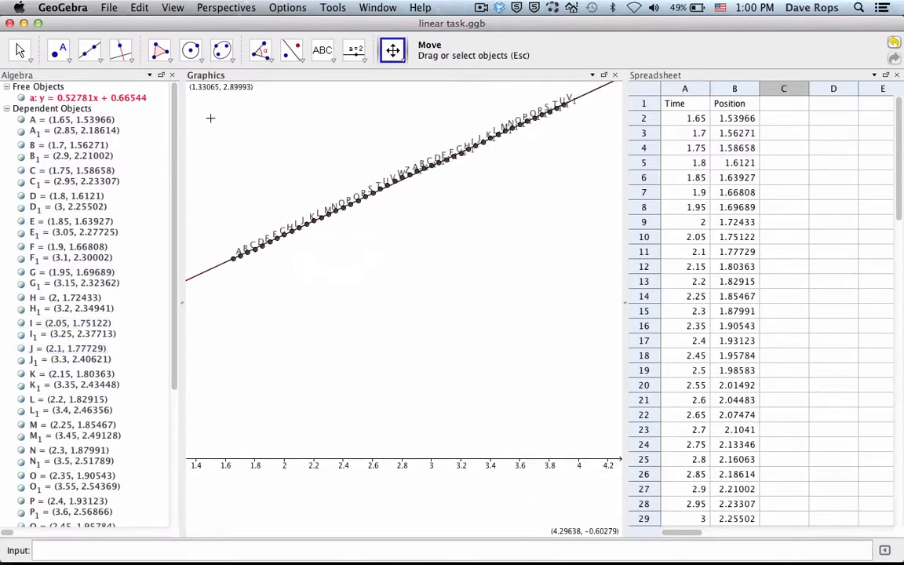
left_click_drag(264, 397, 408, 387)
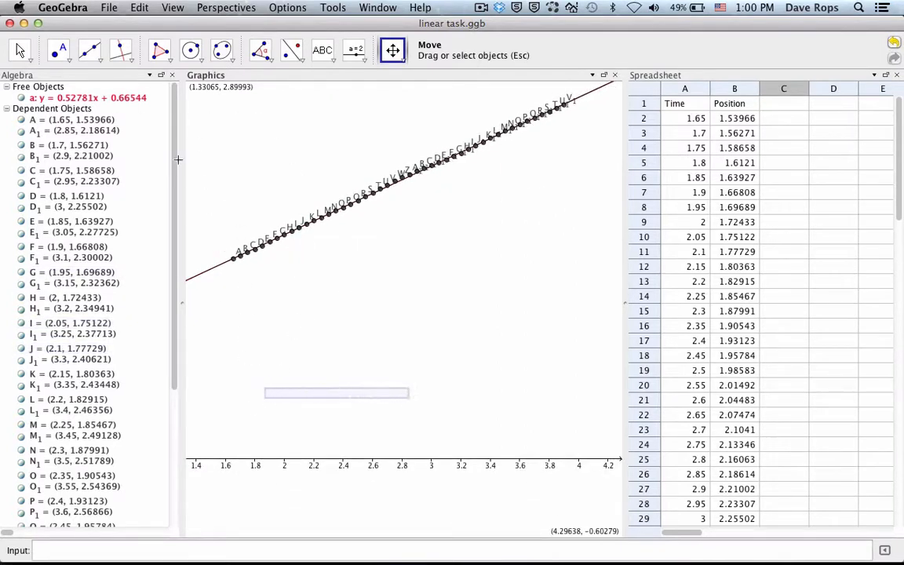
Step: Shift the graph until the origin and the vertical axis are in the Graphics view
left_click(20, 49)
left_click_drag(205, 391, 479, 435)
left_click(393, 54)
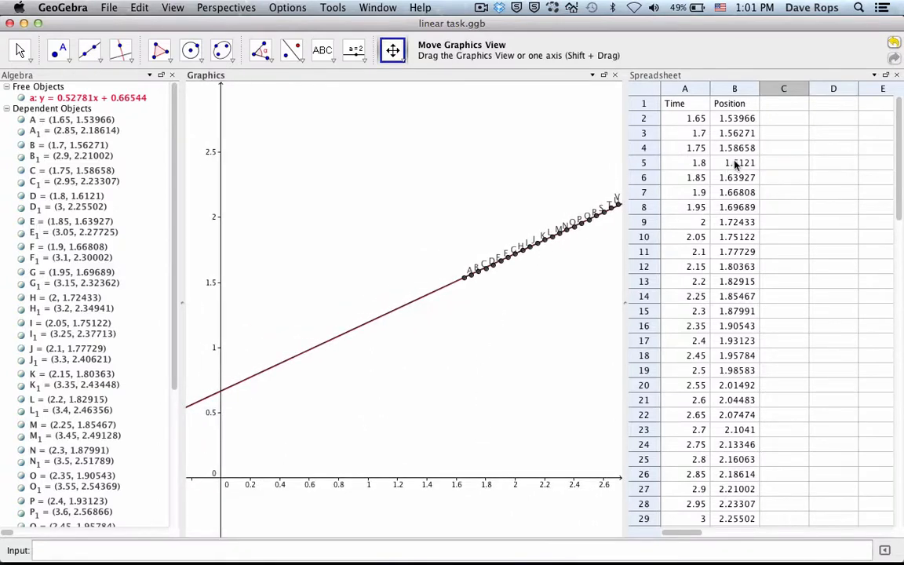
Step: Enter the heading "my line" in cell C1 of the spreadsheet
left_click(781, 102)
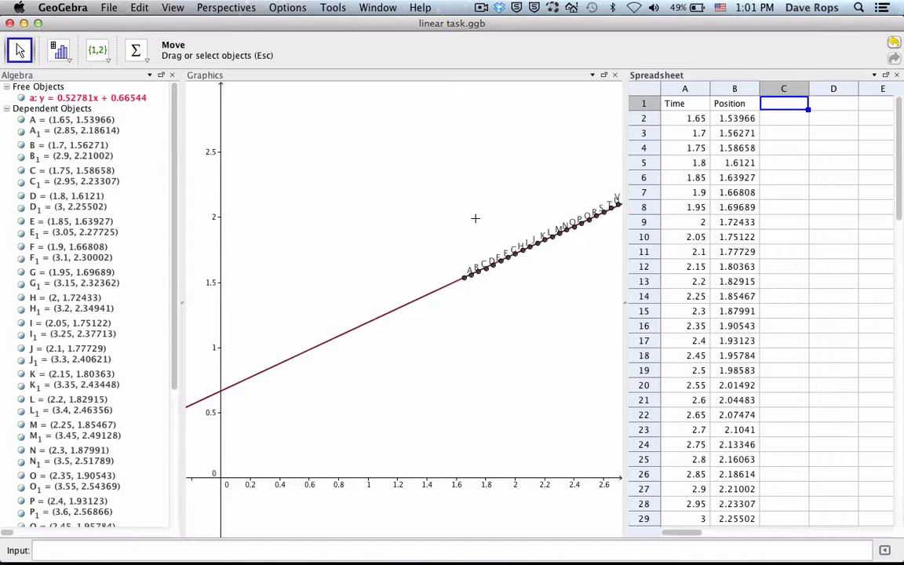
type("my line")
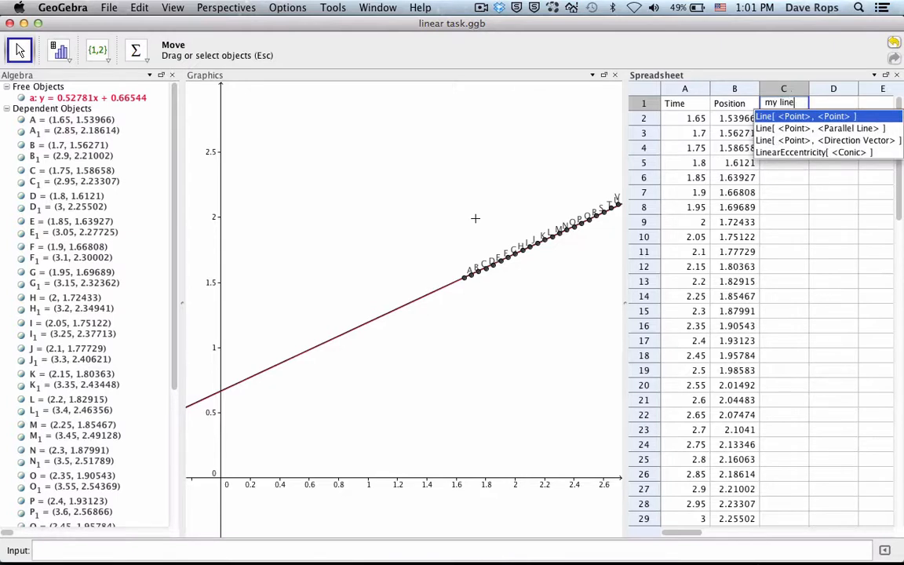
type("s")
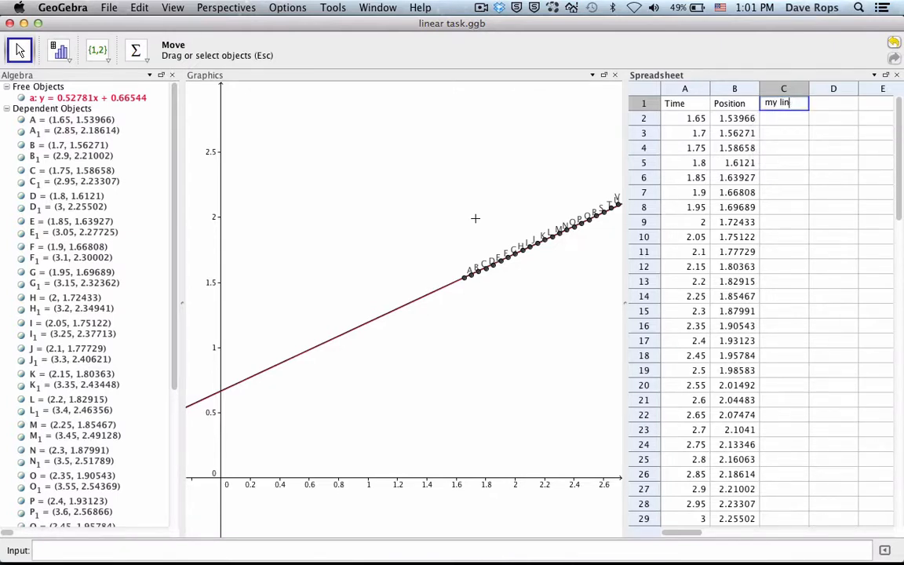
type("e")
key("Return")
key("BackSpace")
Step: Evaluate the line for the first time value in cell C2 with the formula =0.52781 A2 + 0.66544
left_click(781, 119)
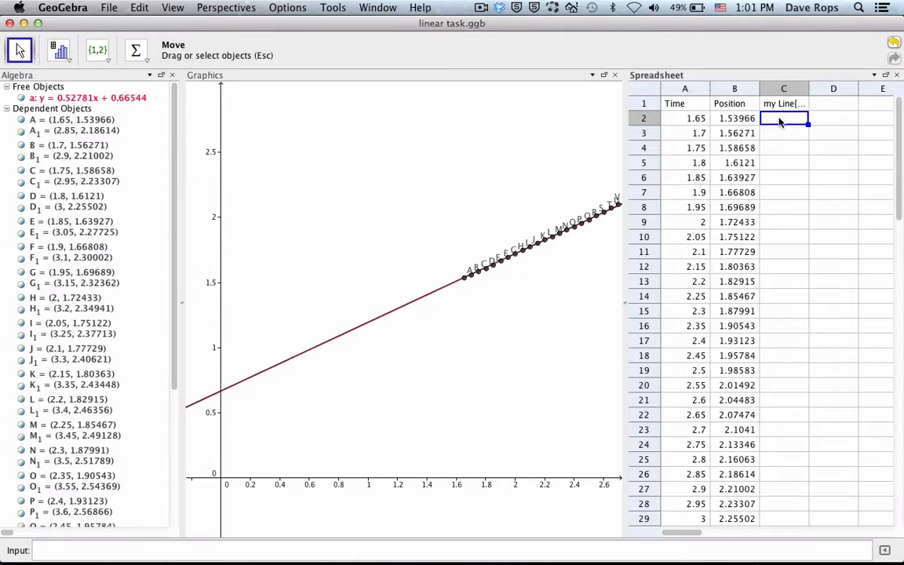
type("=0.52781")
left_click(680, 119)
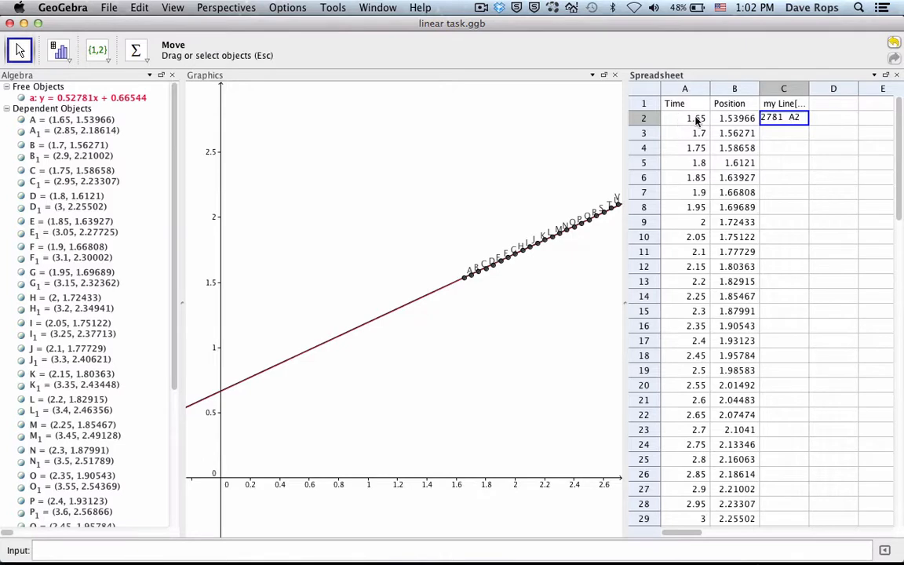
left_click(783, 120)
key("Return")
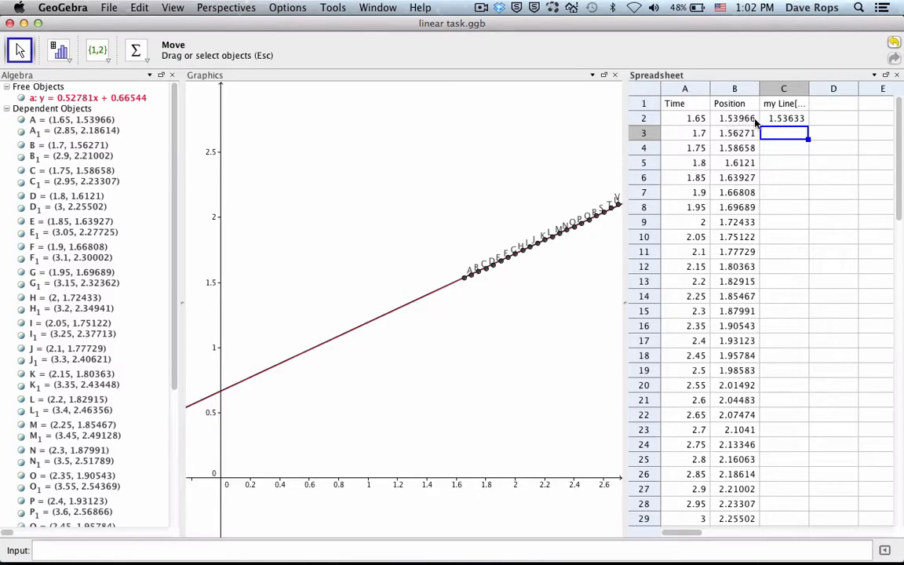
Step: Fill the line formula from cell C2 down column C to row 47
left_click(792, 119)
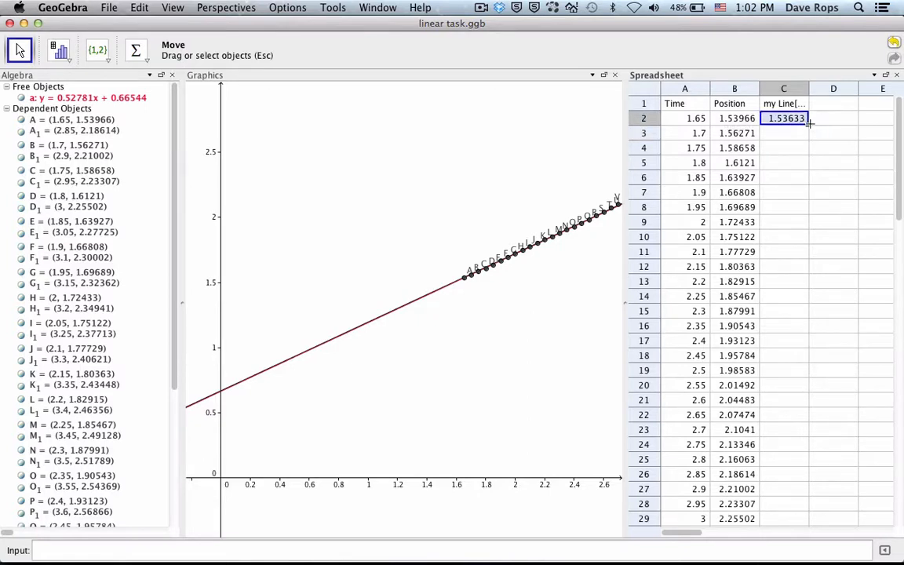
left_click_drag(807, 124, 803, 408)
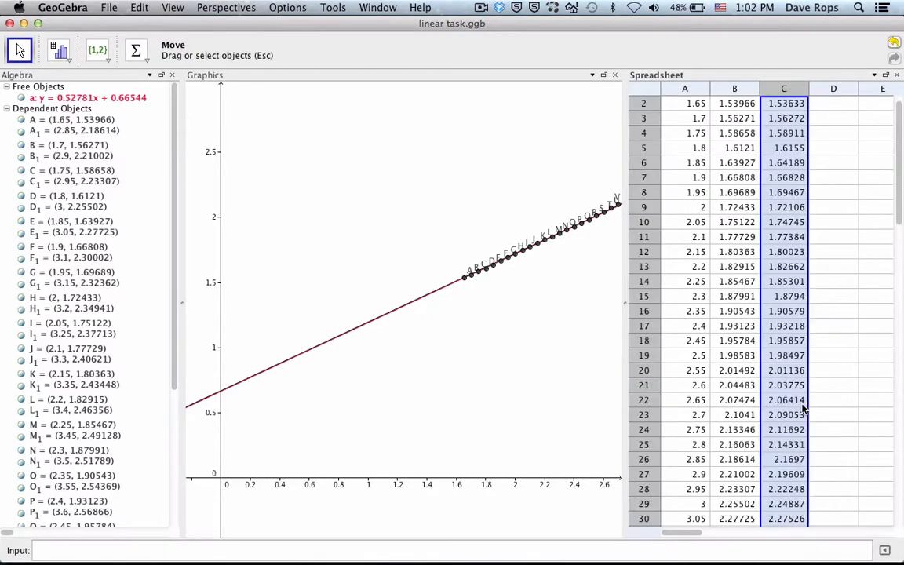
scroll(803, 407, "down", 9)
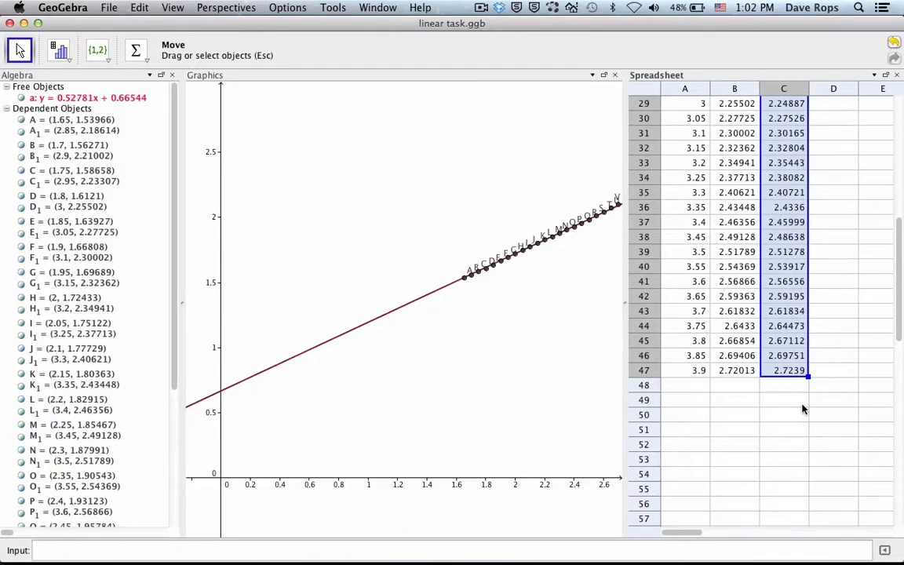
scroll(802, 408, "up", 9)
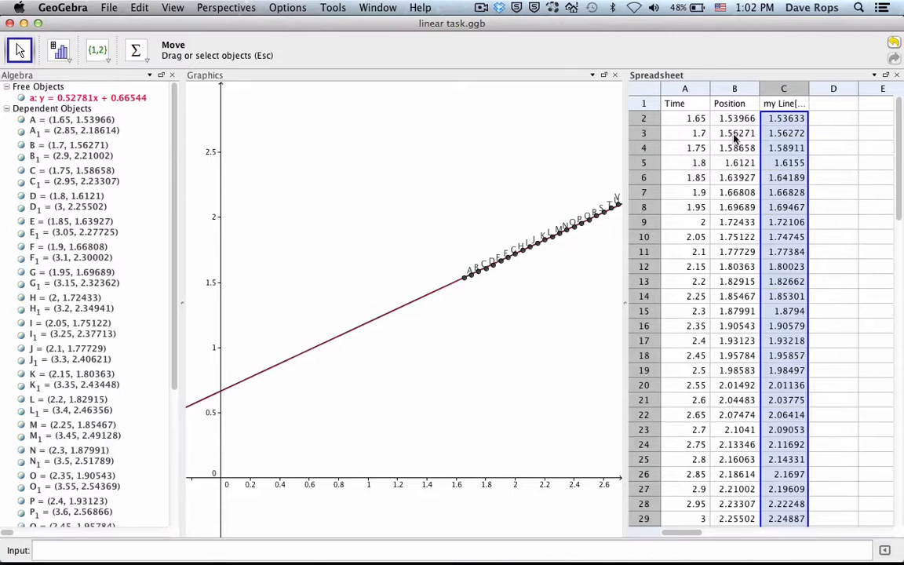
Step: Enter the heading "difference" in cell D1 and start a formula in cell D2
left_click(833, 108)
type("difference")
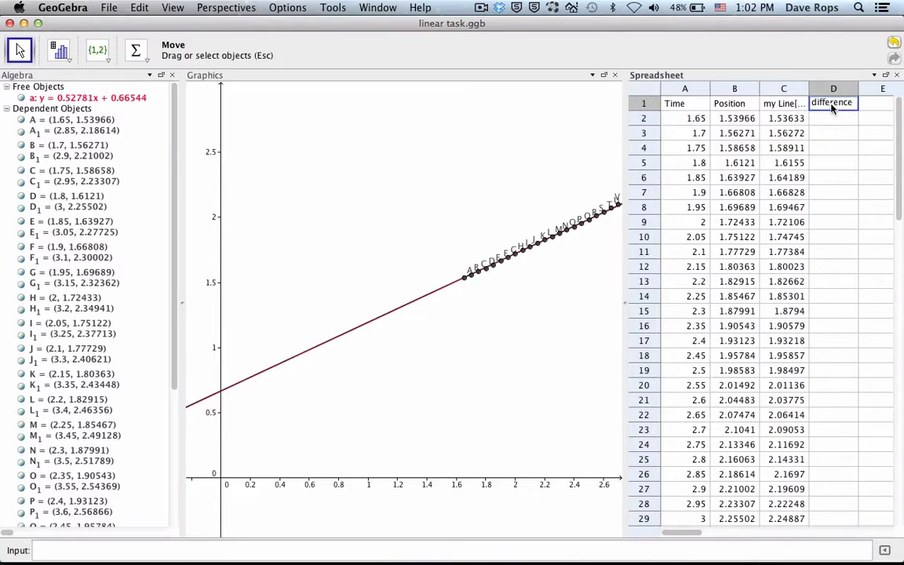
key("Return")
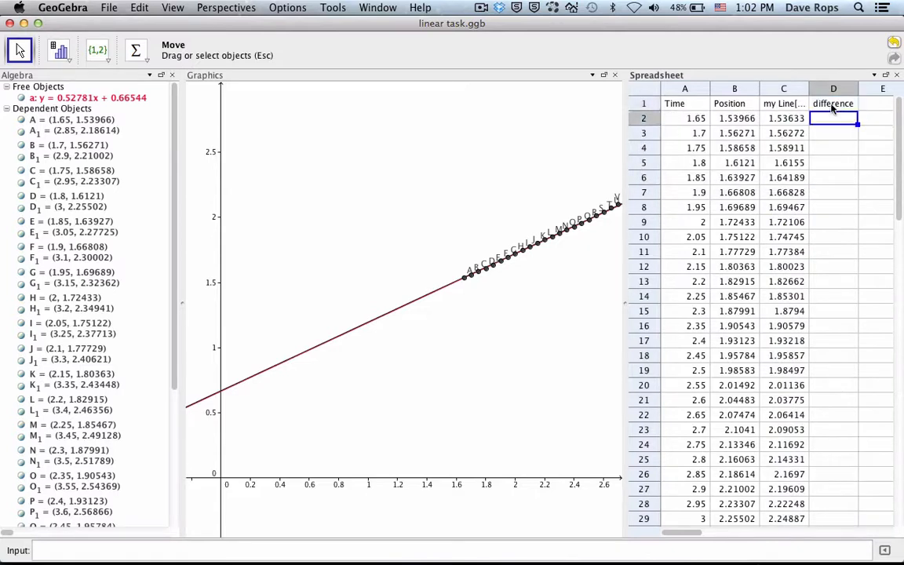
type("=")
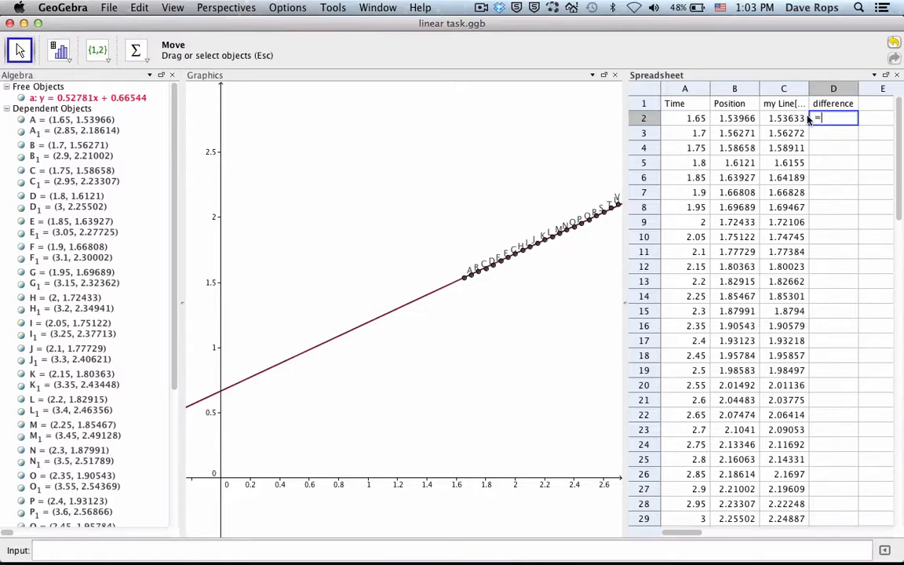
left_click(738, 118)
type("-")
left_click(783, 120)
key("BackSpace")
key("BackSpace")
key("BackSpace")
key("BackSpace")
key("BackSpace")
key("BackSpace")
key("BackSpace")
left_click(783, 119)
key("BackSpace")
key("BackSpace")
Step: Set the formula in cell D2 to C2 - B2 and fill it down column D to row 47
left_click(783, 119)
type("-")
left_click(746, 118)
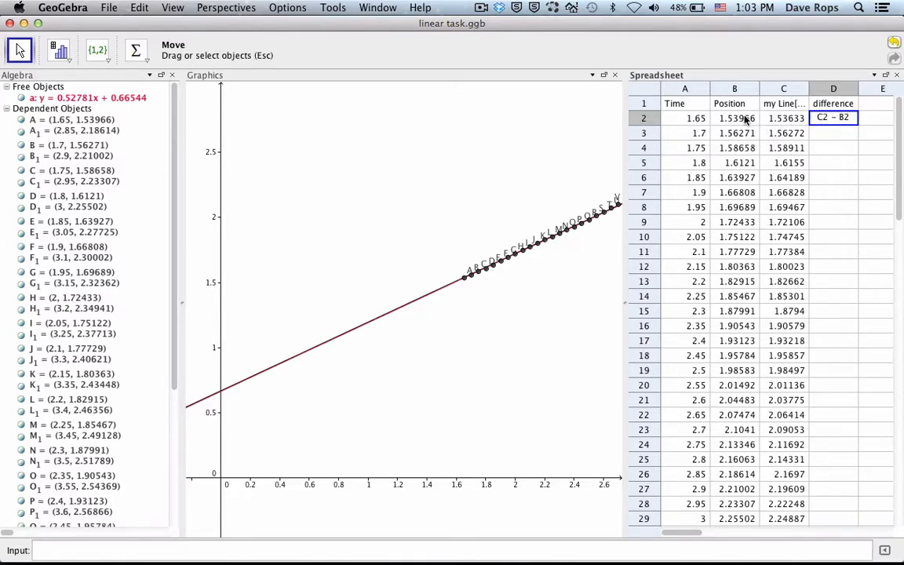
key("Return")
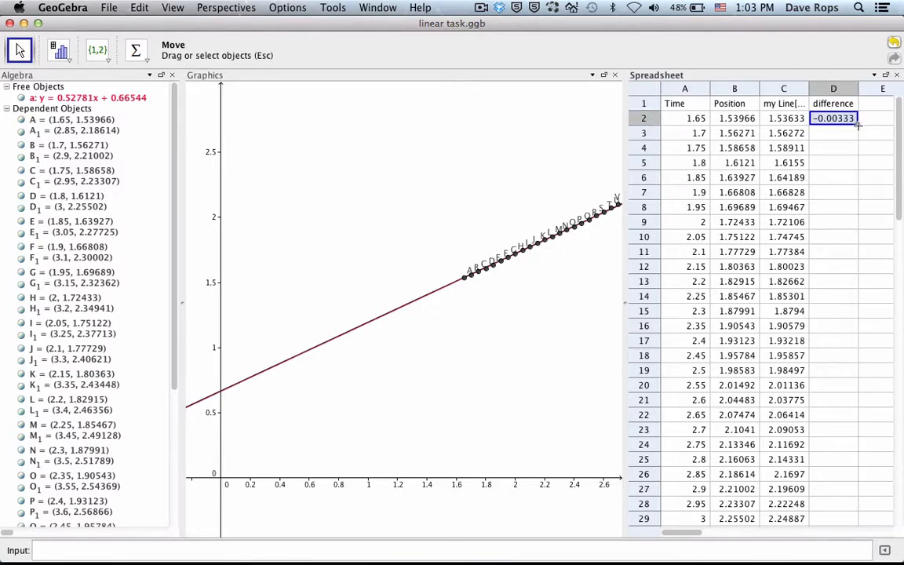
left_click_drag(858, 124, 799, 422)
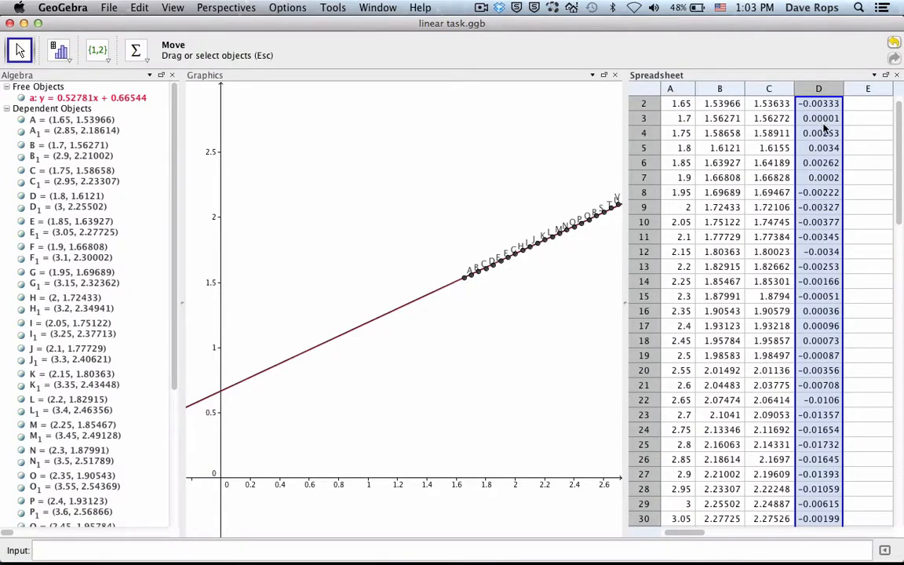
scroll(817, 118, "up", 1)
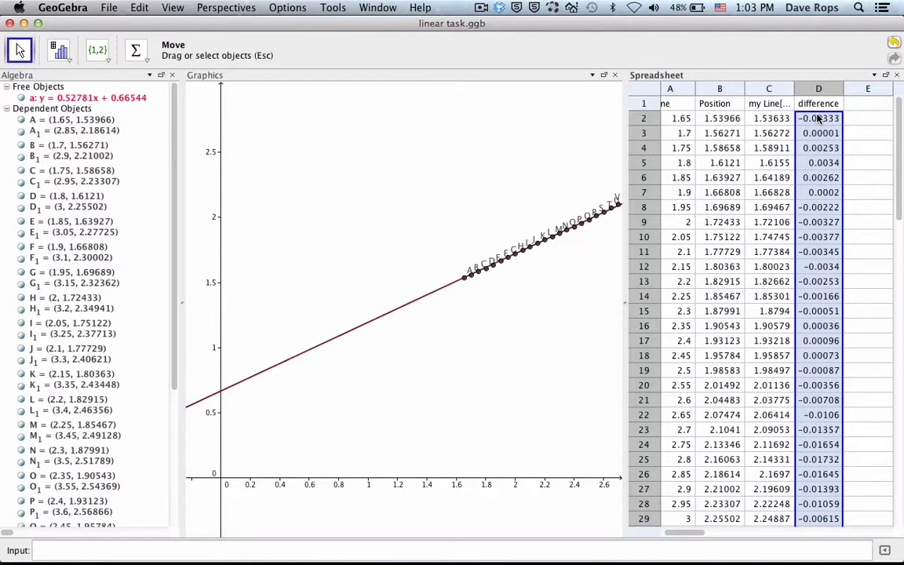
Step: Enter the heading "difference square" in cell E1
left_click(866, 103)
scroll(808, 130, "down", 6)
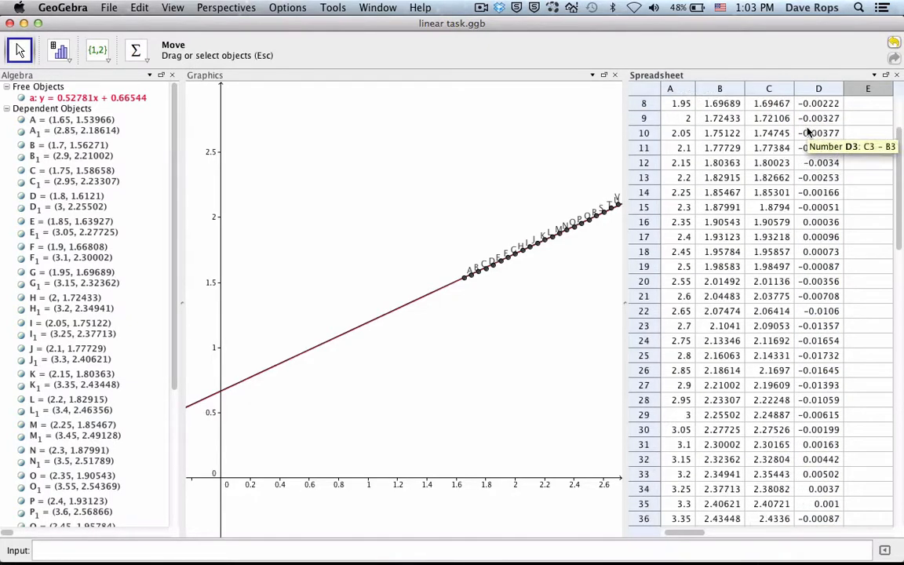
scroll(808, 133, "down", 2)
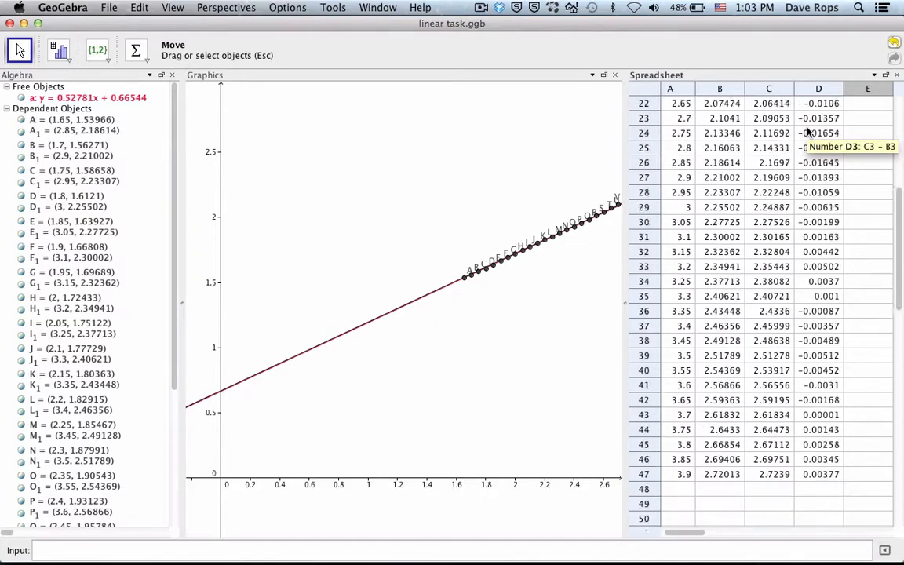
scroll(808, 133, "up", 8)
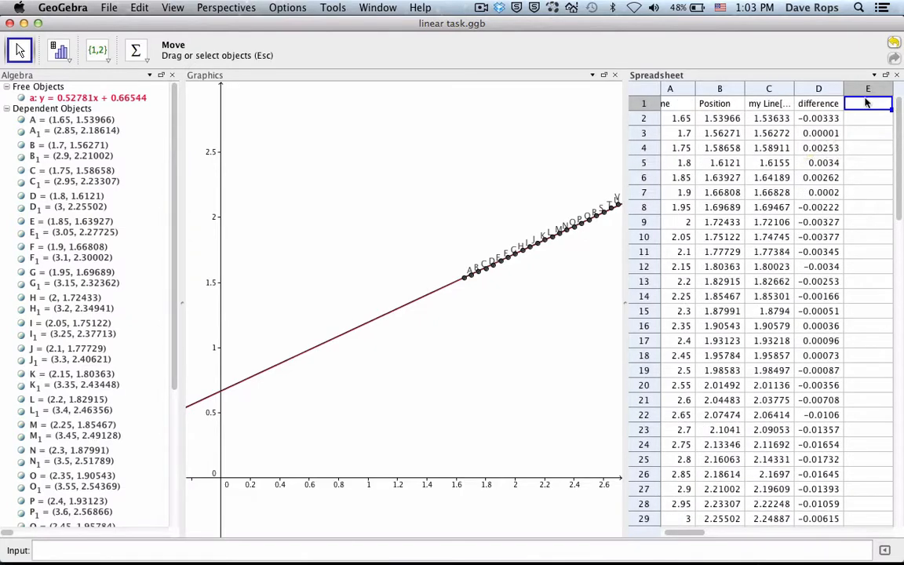
type("differ")
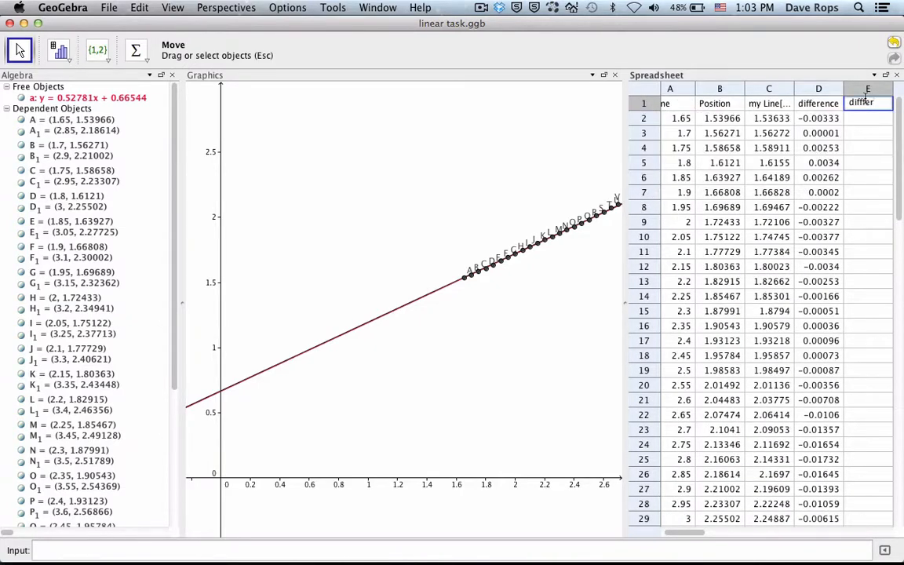
type("ence s")
type("quared")
key("Return")
Step: Square the difference in cell E2 with =D2^2 and fill the formula down column E to row 47
type("=")
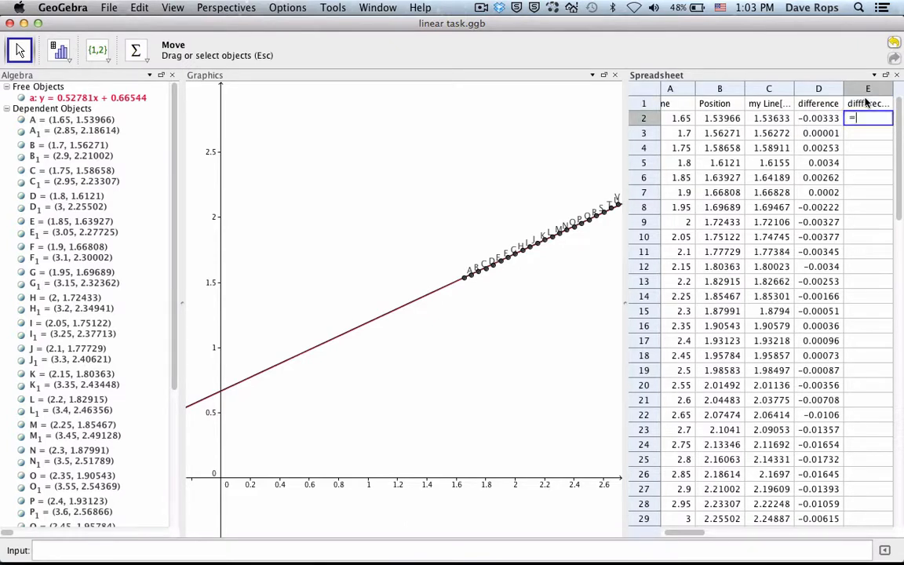
left_click(824, 118)
type("^2")
key("Return")
left_click(879, 123)
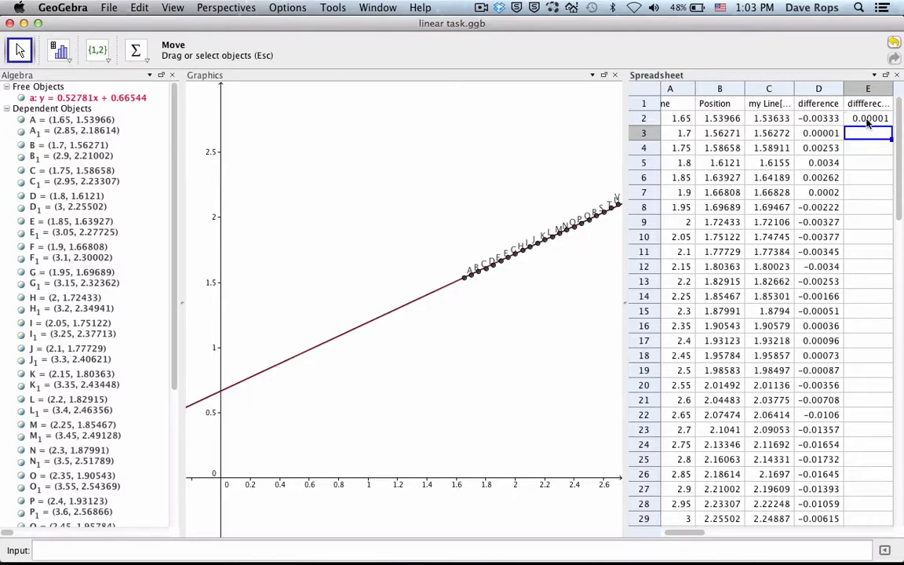
left_click_drag(889, 125, 884, 468)
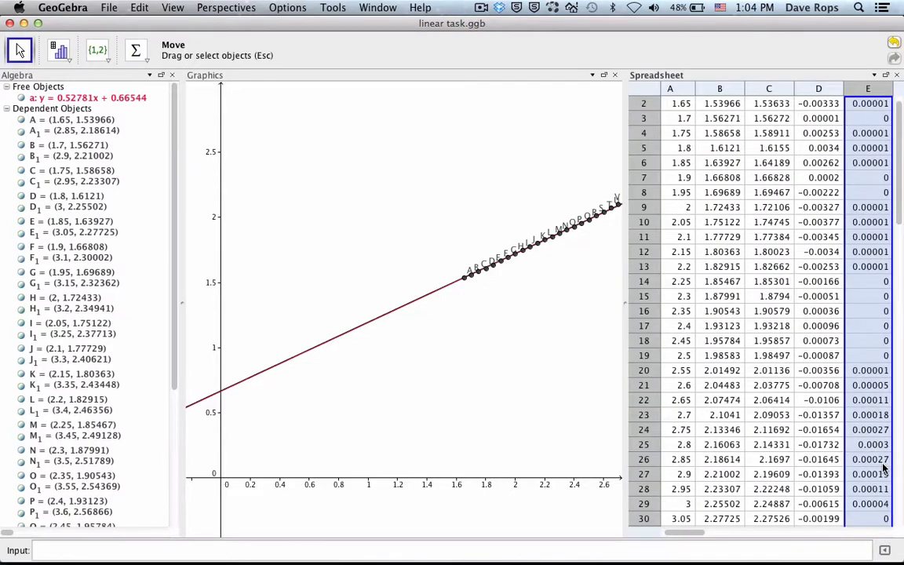
scroll(882, 345, "up", 1)
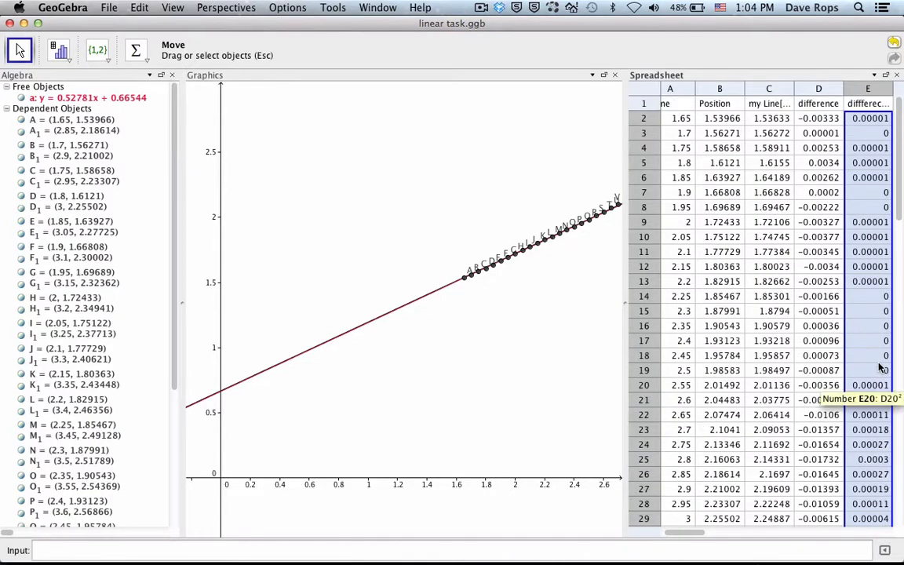
Step: Try to enter a Sum formula for the squared differences in cell E48, and clear the entry
scroll(880, 367, "down", 7)
scroll(880, 367, "down", 3)
left_click(870, 361)
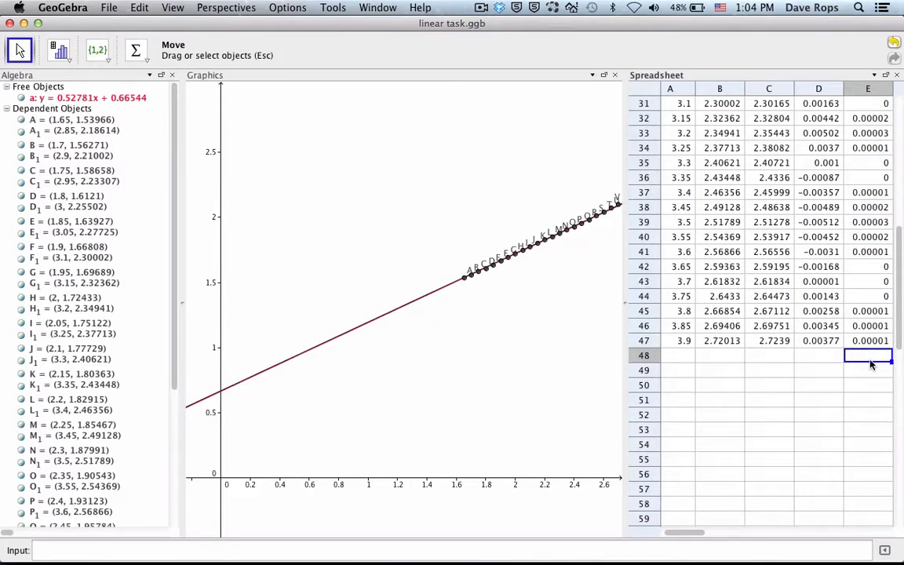
type("=sum")
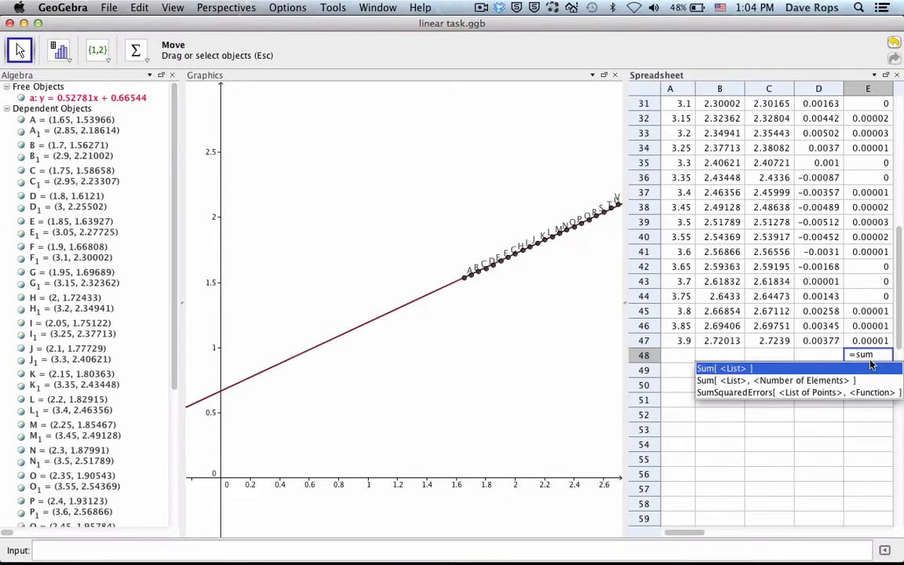
key("Return")
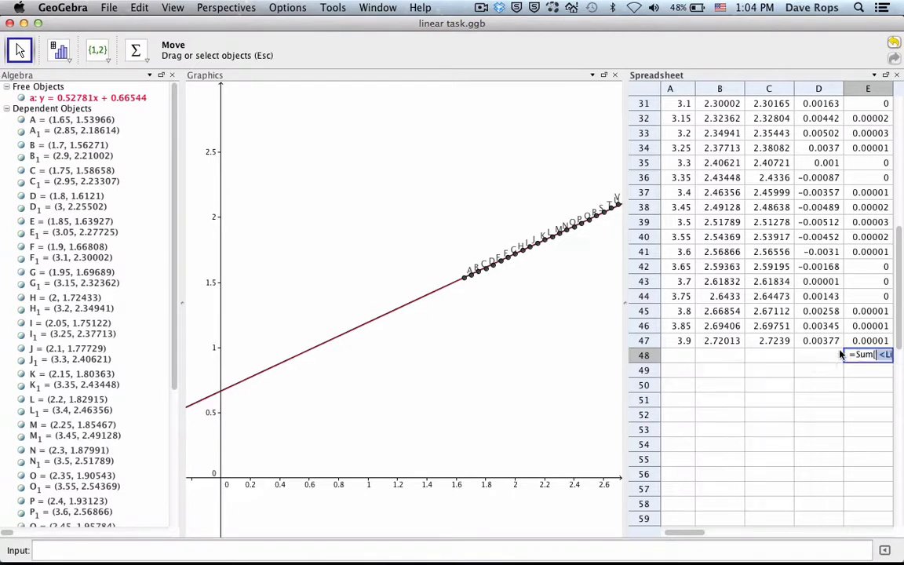
left_click_drag(863, 342, 855, 95)
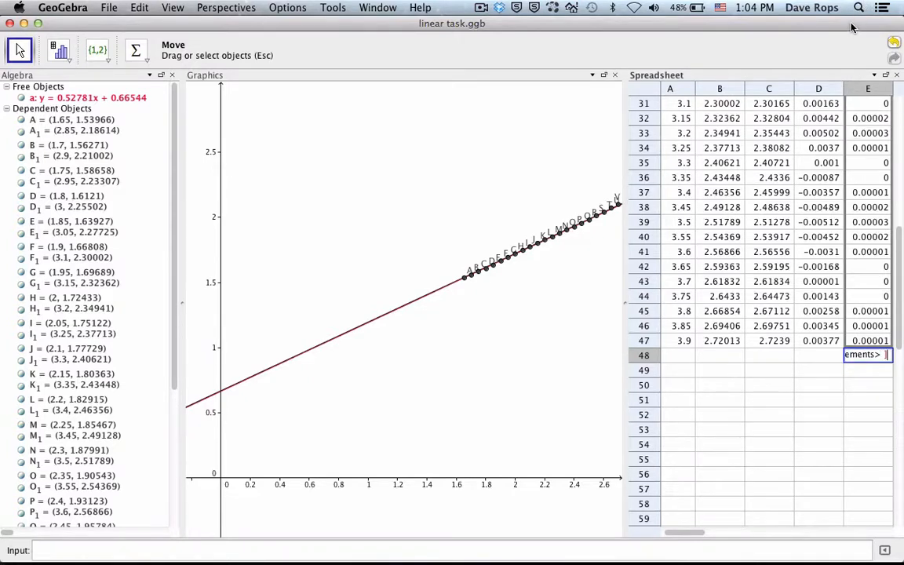
left_click_drag(853, 40, 871, 225)
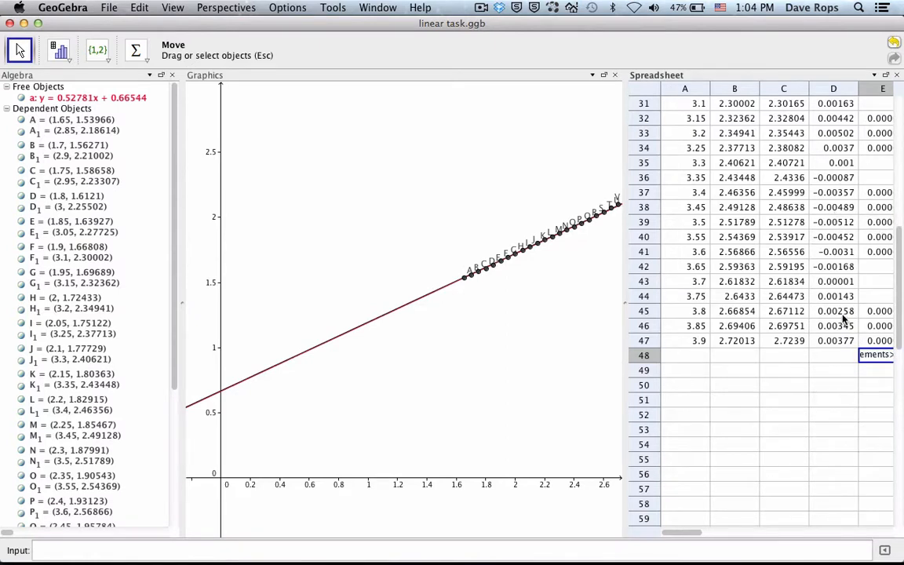
key("Return")
triple_click(872, 362)
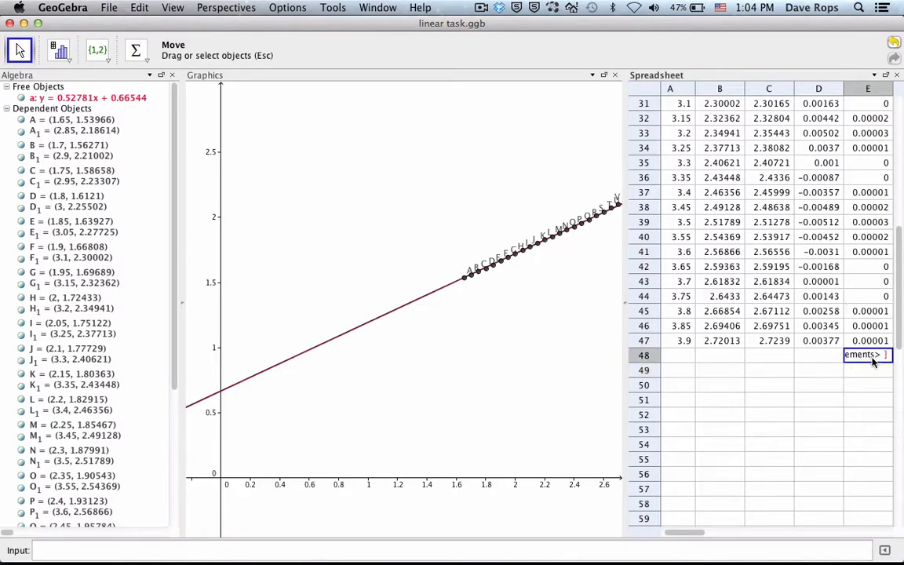
key("BackSpace")
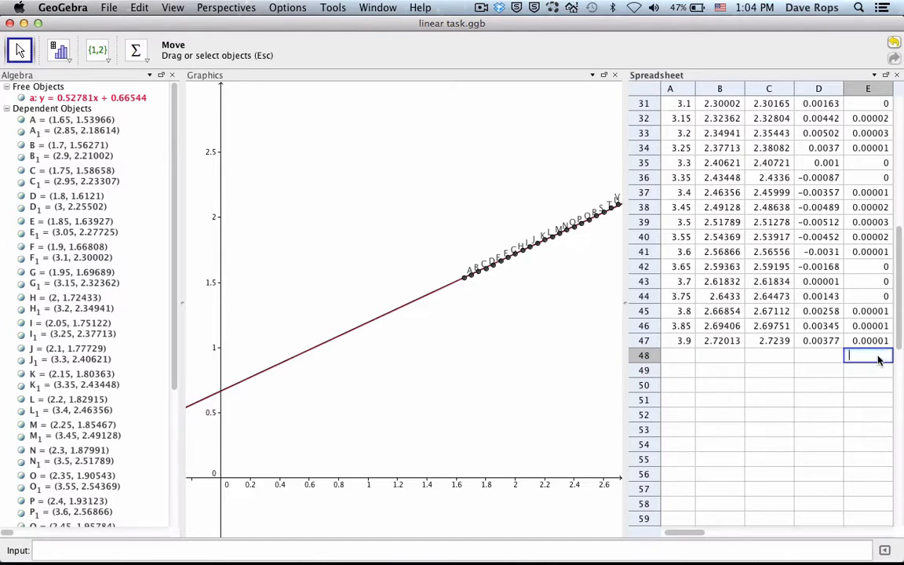
Step: Start a Sum formula in cell E48 that takes the squared differences E2:E47 as its range
type("=sum")
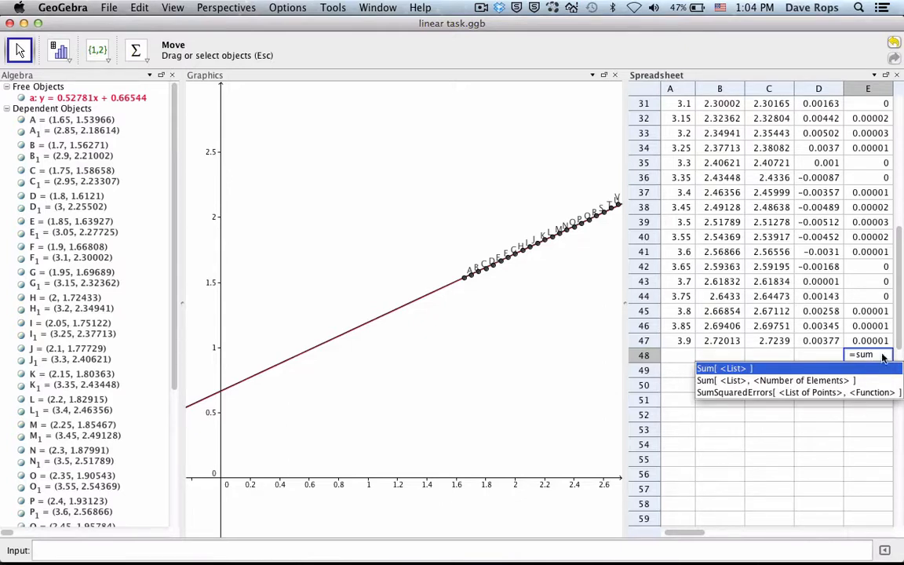
key("Return")
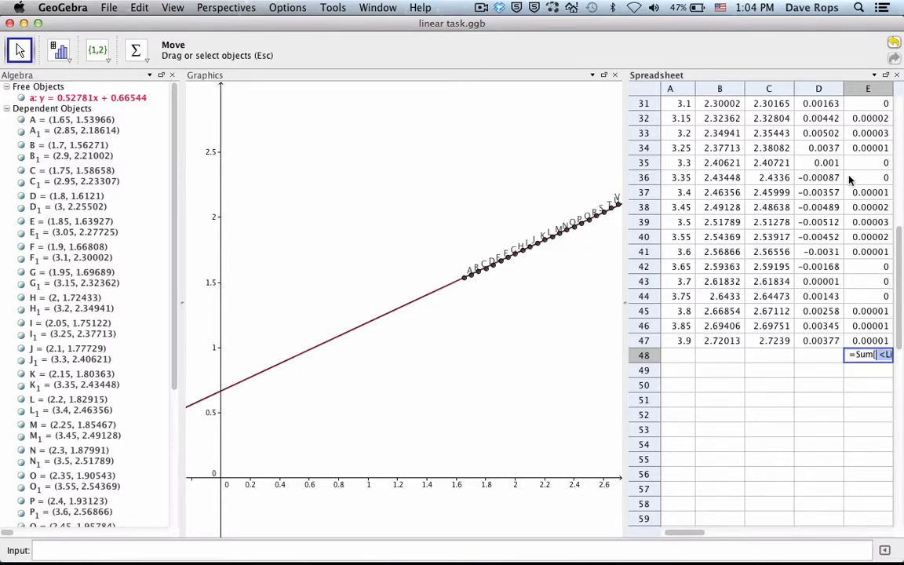
scroll(861, 120, "up", 10)
left_click_drag(862, 120, 879, 515)
scroll(878, 516, "down", 15)
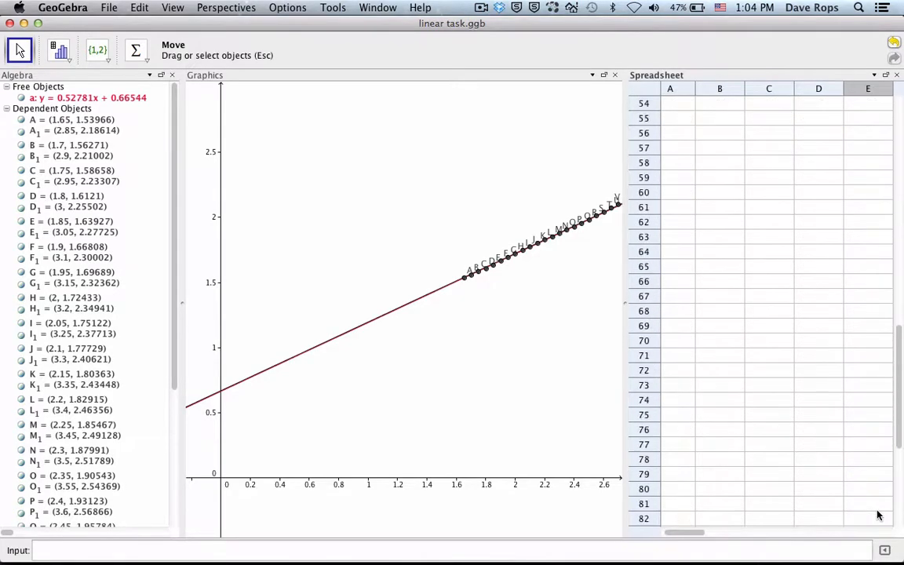
scroll(879, 515, "up", 6)
scroll(879, 516, "up", 3)
left_click_drag(879, 516, 864, 409)
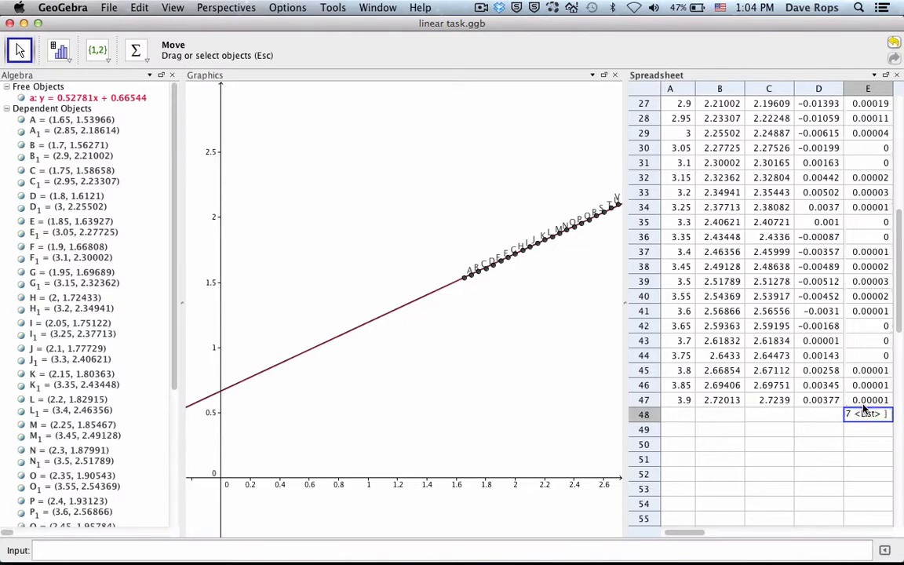
Step: Remove the leftover <List> placeholder from the Sum formula in cell E48 and enter the formula
key("Return")
double_click(867, 413)
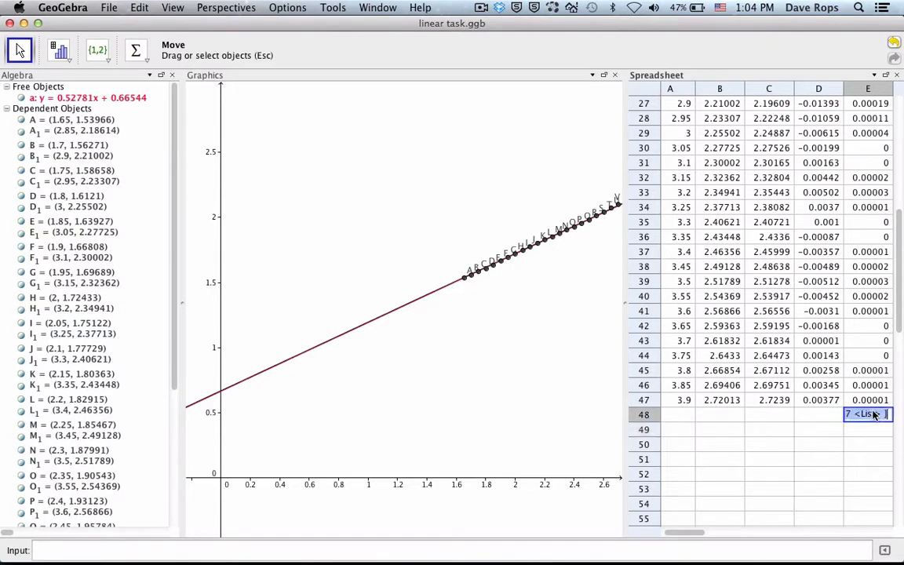
key("Left")
key("Left")
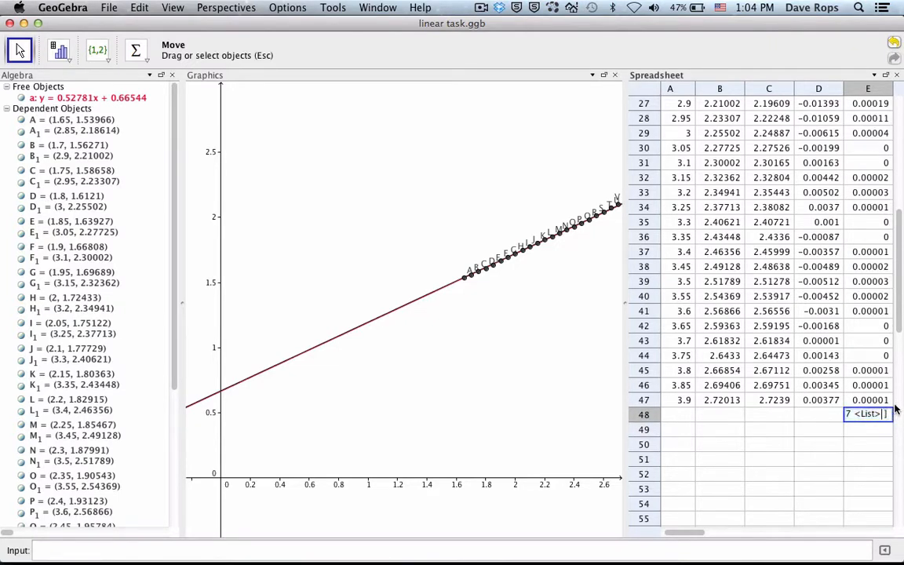
key("Left")
key("Left")
key("Left")
key("Left")
key("Left")
key("Left")
key("Left")
key("Left")
key("Left")
key("Left")
key("Left")
key("Left")
key("Right")
key("Right")
key("Right")
key("Right")
key("Right")
key("Right")
key("Right")
key("Right")
key("Right")
key("Right")
key("Right")
key("Right")
key("Right")
key("Right")
key("BackSpace")
key("BackSpace")
key("BackSpace")
key("BackSpace")
key("BackSpace")
key("BackSpace")
key("BackSpace")
key("BackSpace")
key("Return")
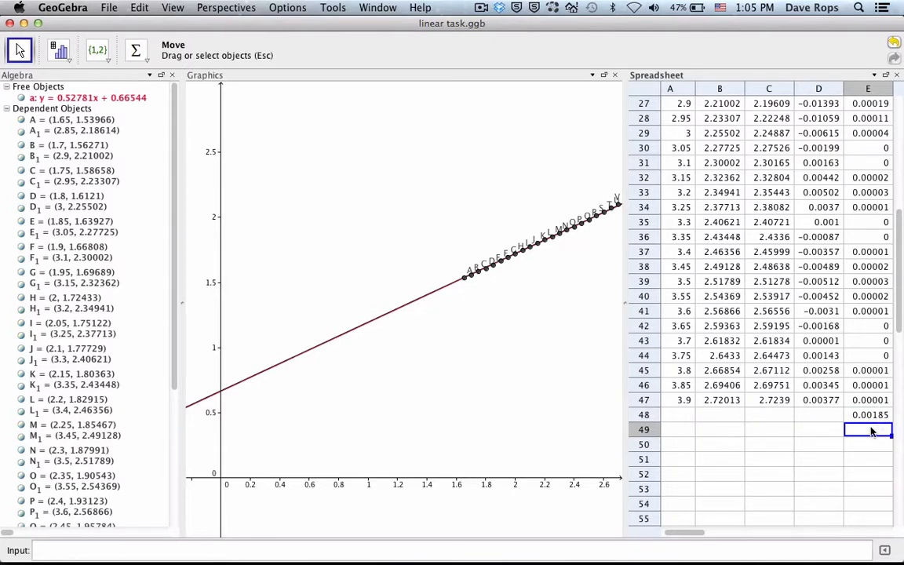
Step: Enter the heading "ggb Lin" in cell F1
scroll(871, 431, "down", 3)
scroll(869, 428, "up", 12)
scroll(869, 428, "down", 8)
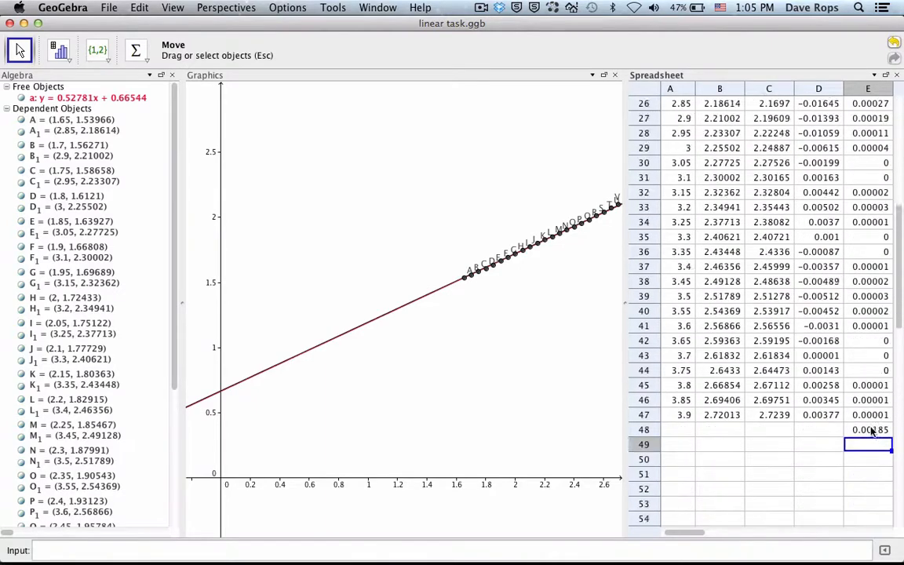
scroll(871, 431, "down", 1)
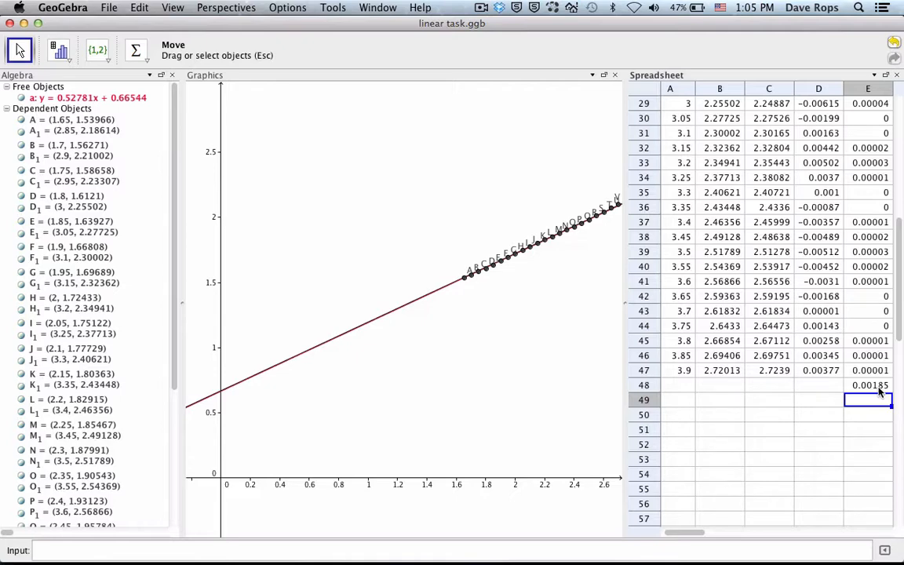
scroll(878, 393, "right", 3)
scroll(879, 392, "up", 10)
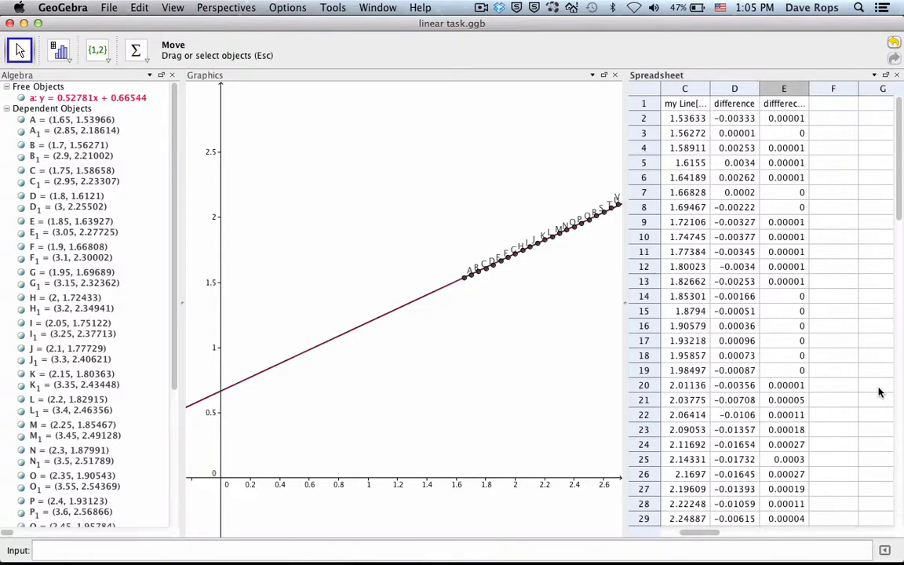
left_click(837, 108)
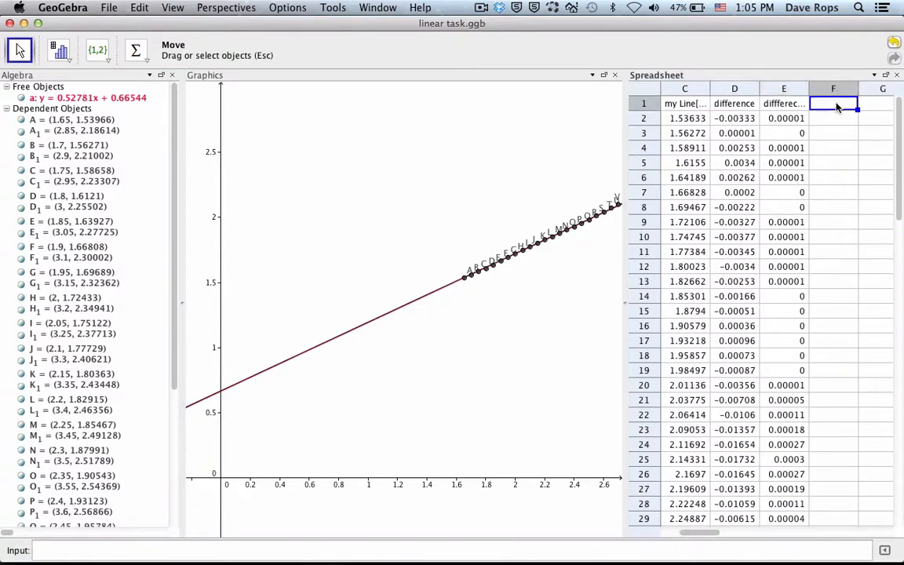
type("ggb mLine")
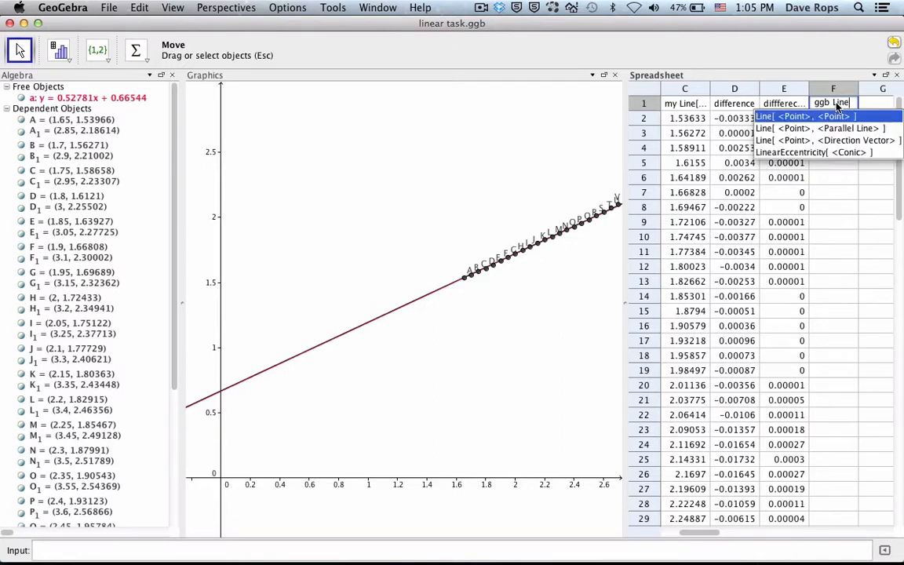
key("BackSpace")
key("Return")
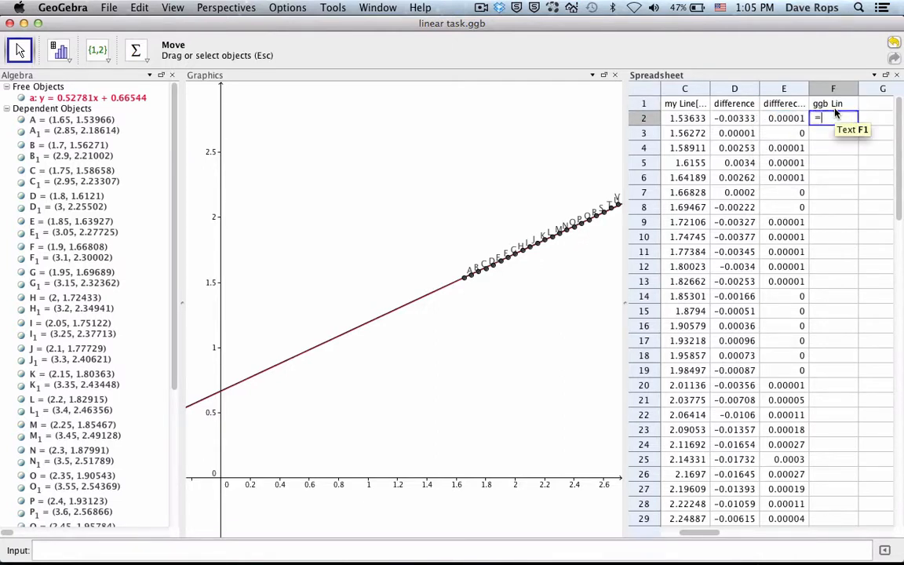
Step: Set cell F2 to the fitted line b's equation evaluated at the time value, =0.52743* A2 + 0.6693
type("=")
scroll(121, 259, "down", 6)
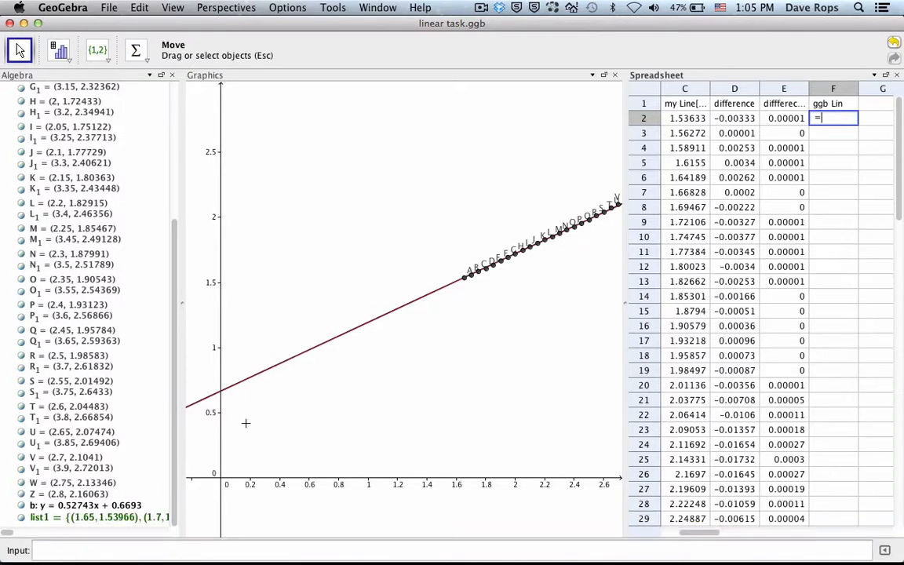
type("0.52743")
key("Return")
scroll(759, 289, "right", 5)
scroll(758, 283, "left", 6)
scroll(758, 275, "down", 3)
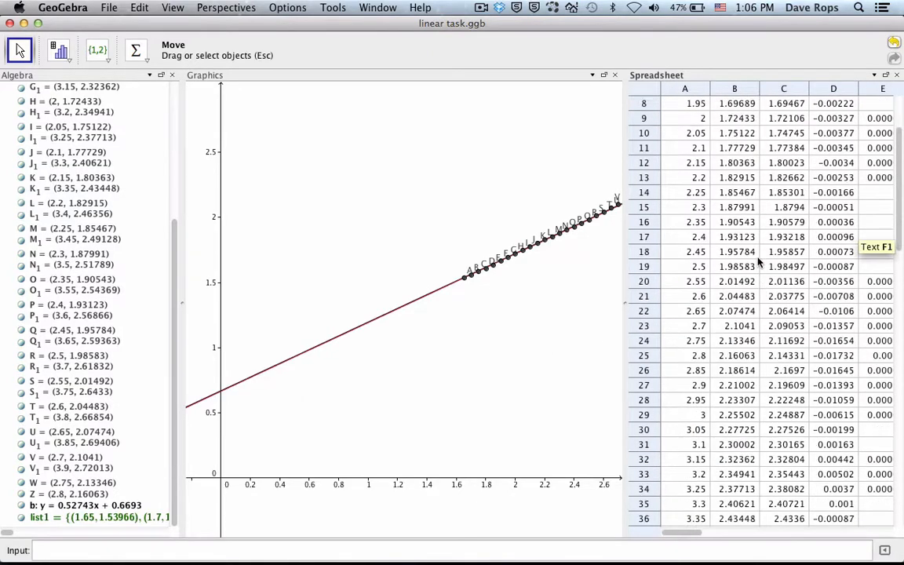
scroll(759, 265, "up", 3)
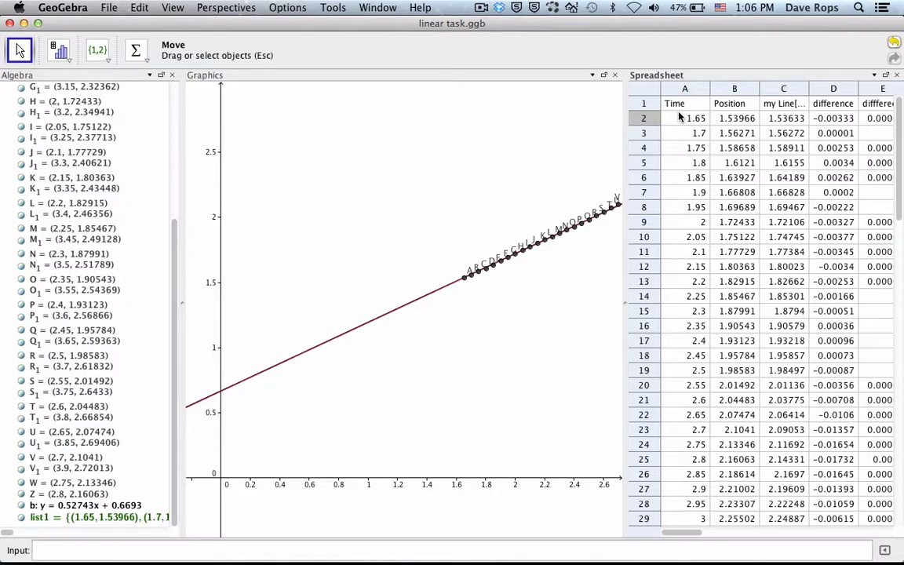
scroll(680, 116, "right", 6)
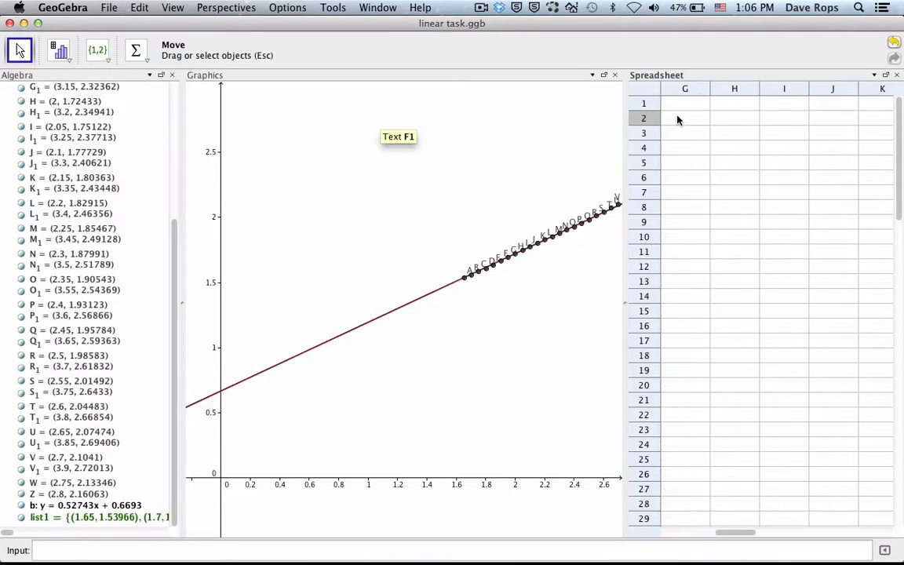
scroll(680, 117, "left", 2)
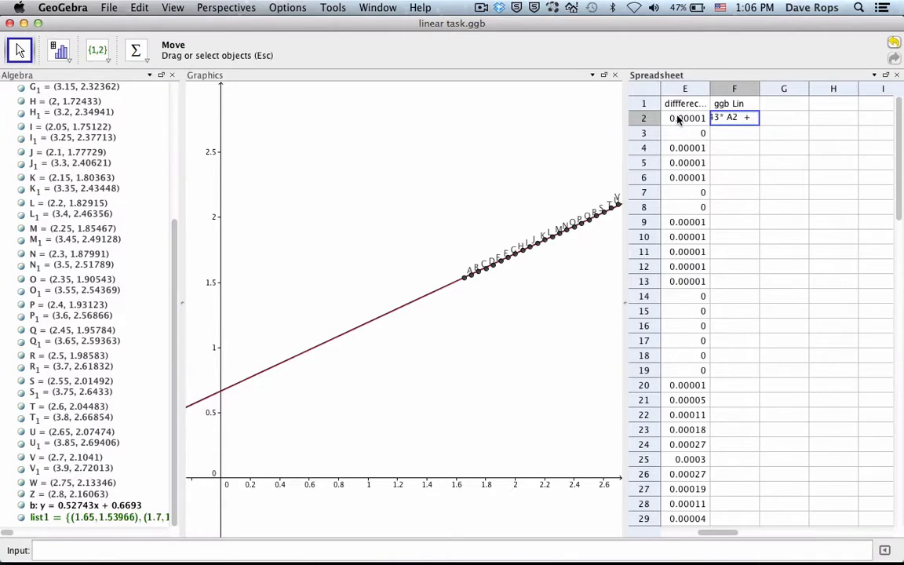
type("0.6693")
key("Return")
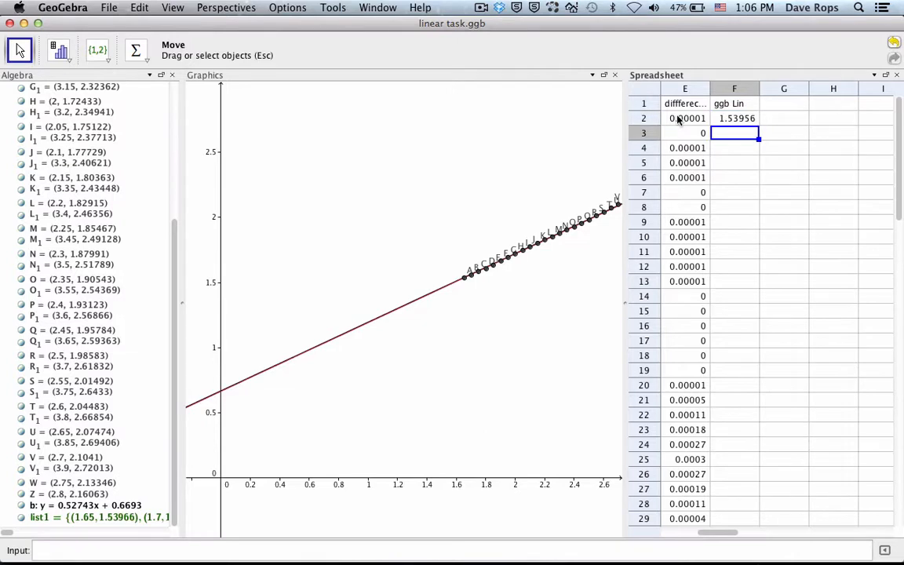
Step: Fill the fitted-line formula from cell F2 down column F to row 47
left_click(734, 118)
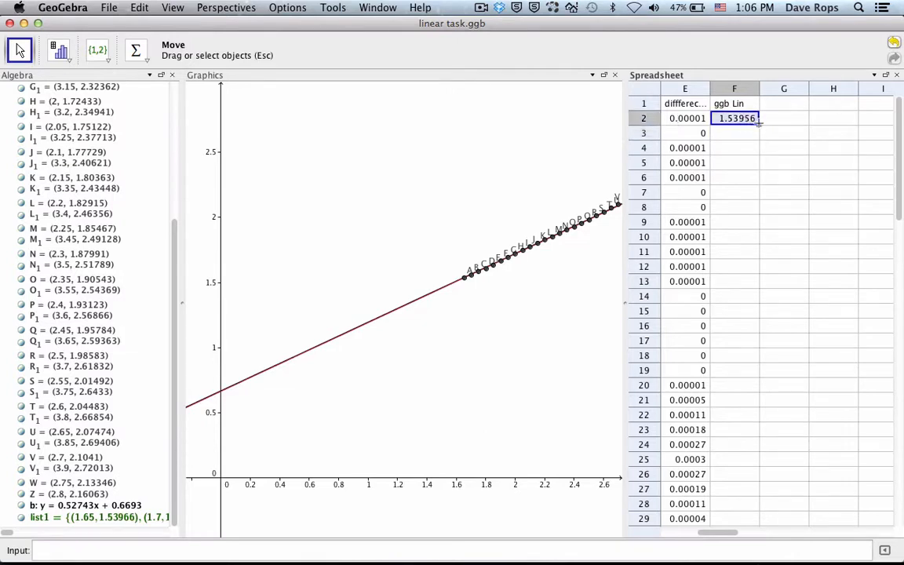
left_click_drag(757, 124, 784, 315)
scroll(726, 345, "left", 3)
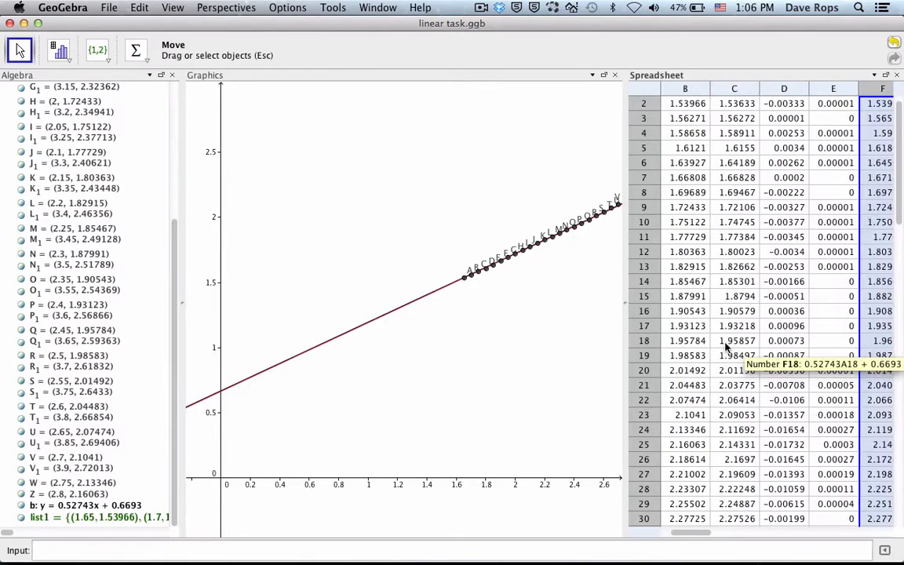
scroll(745, 313, "right", 2)
scroll(829, 268, "up", 1)
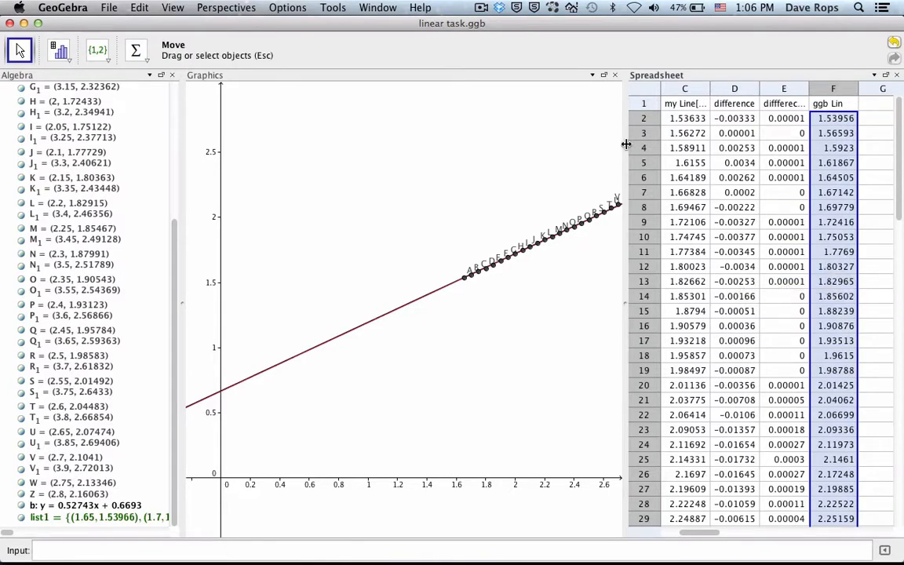
Step: Widen the spreadsheet view at the expense of the graphics view so columns A to H fit
left_click_drag(625, 86, 429, 152)
scroll(588, 177, "right", 10)
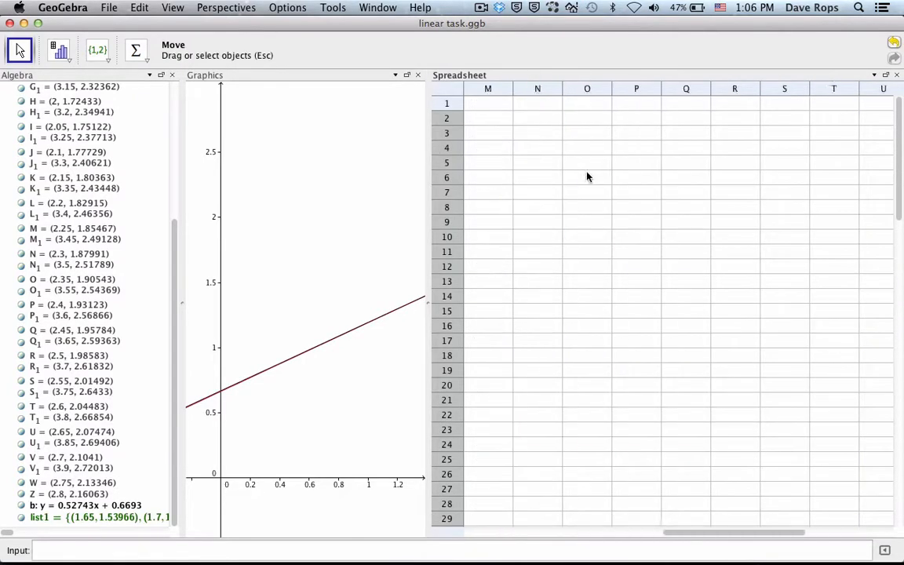
scroll(587, 177, "left", 12)
scroll(587, 177, "down", 1)
scroll(587, 176, "down", 1)
scroll(588, 177, "up", 2)
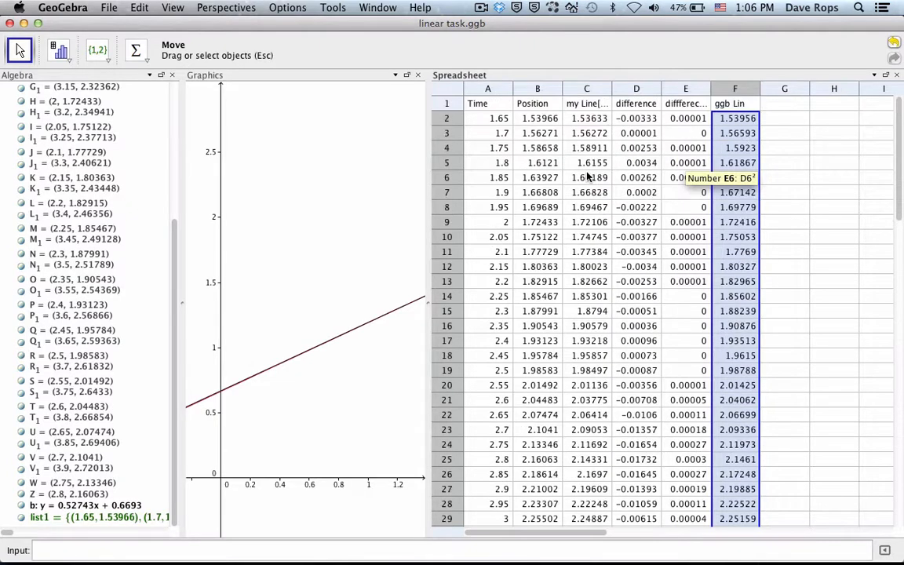
Step: Enter the heading "difference" in cell G1
left_click(550, 120)
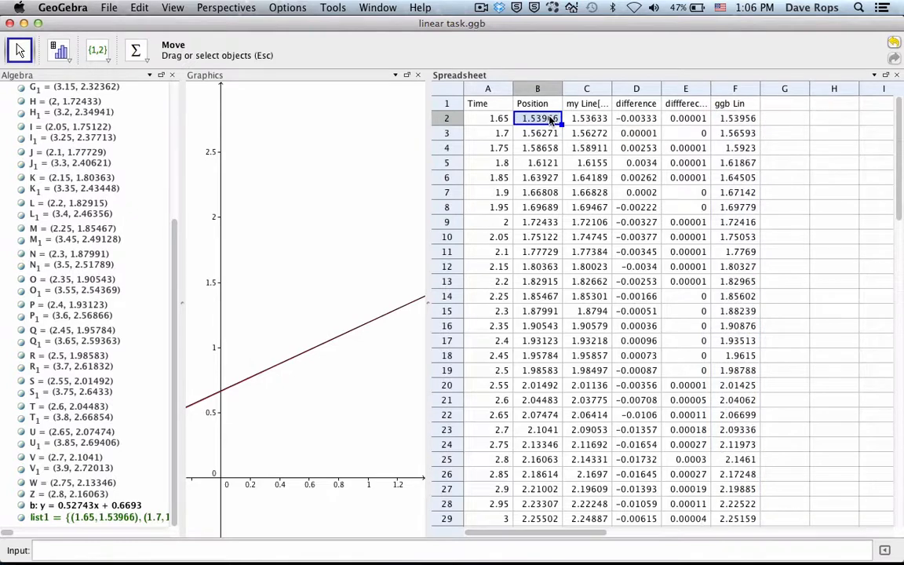
left_click(723, 117)
left_click(786, 105)
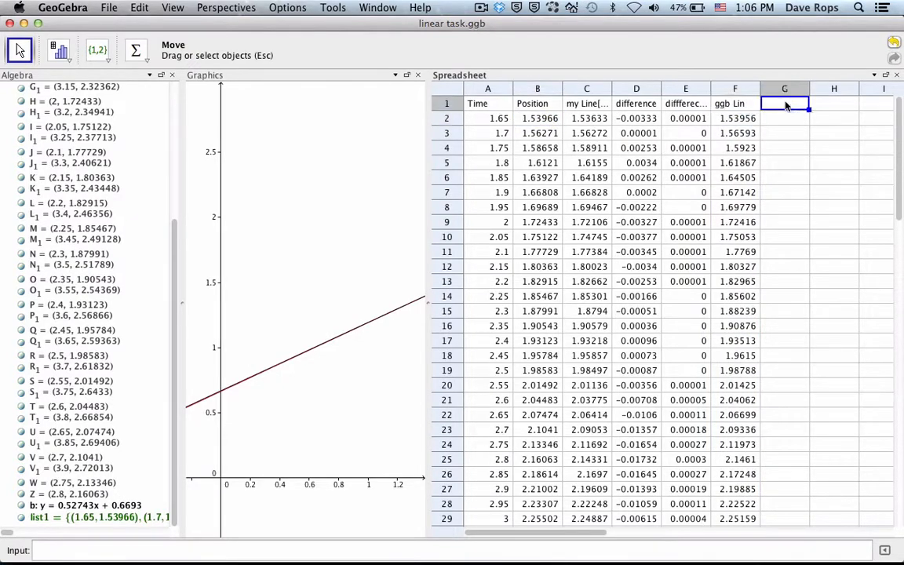
type("diffe")
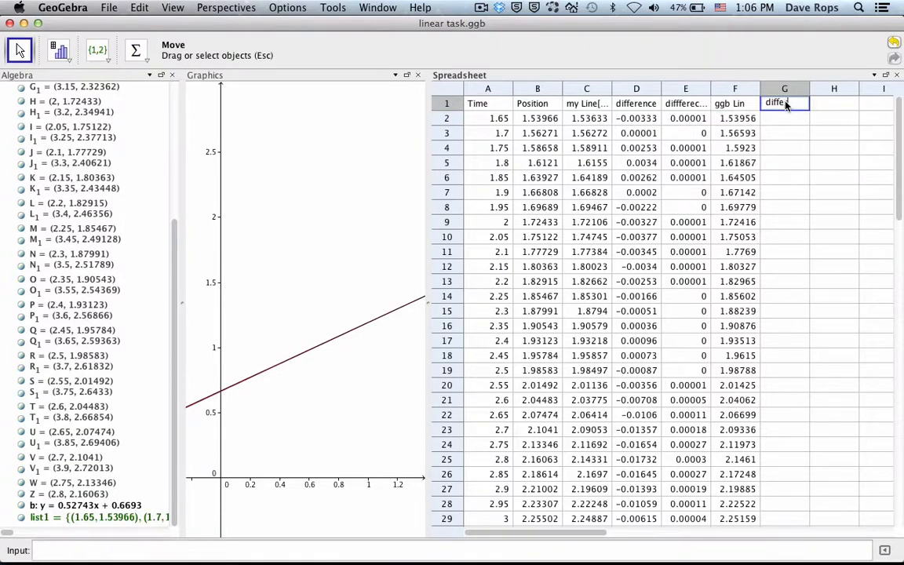
type("rence")
key("Return")
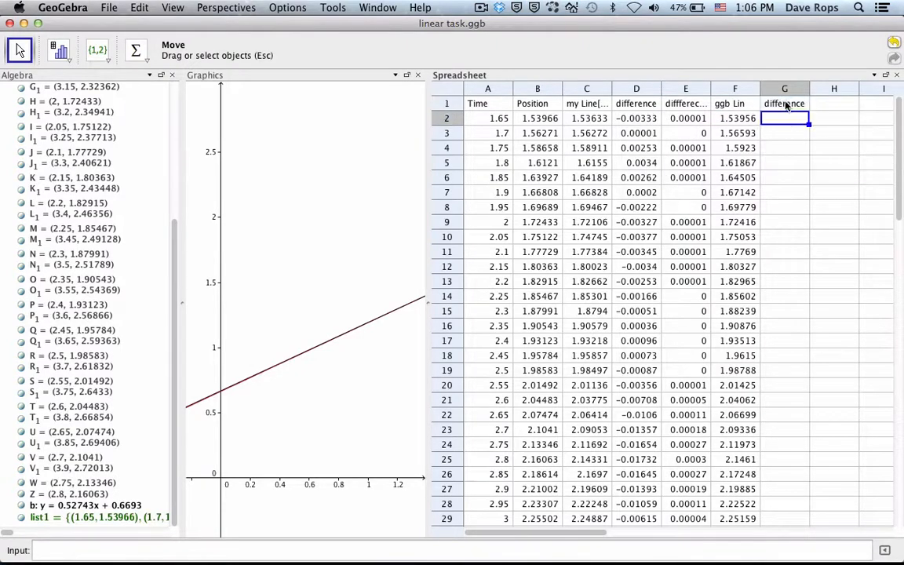
Step: Check the formula used for the first difference in cell D2
type("=")
left_click(619, 118)
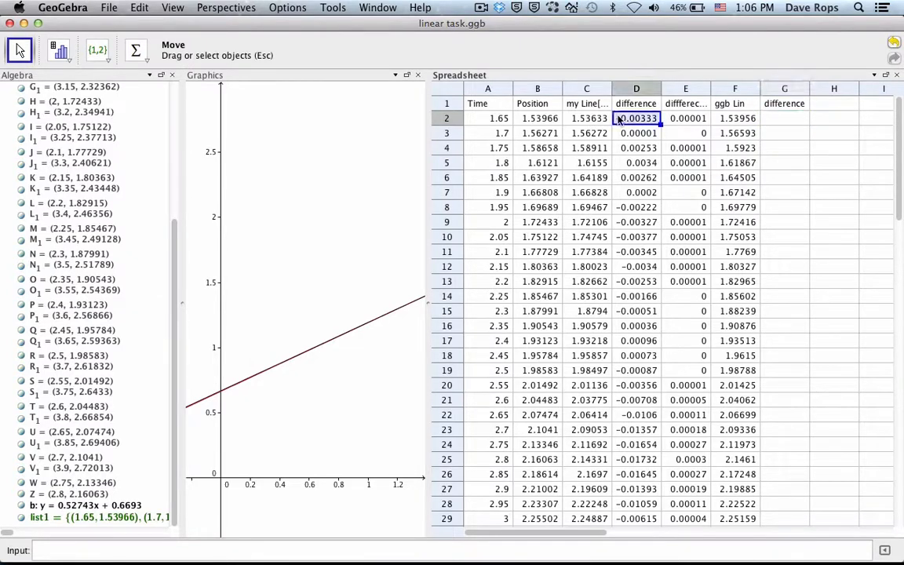
double_click(619, 119)
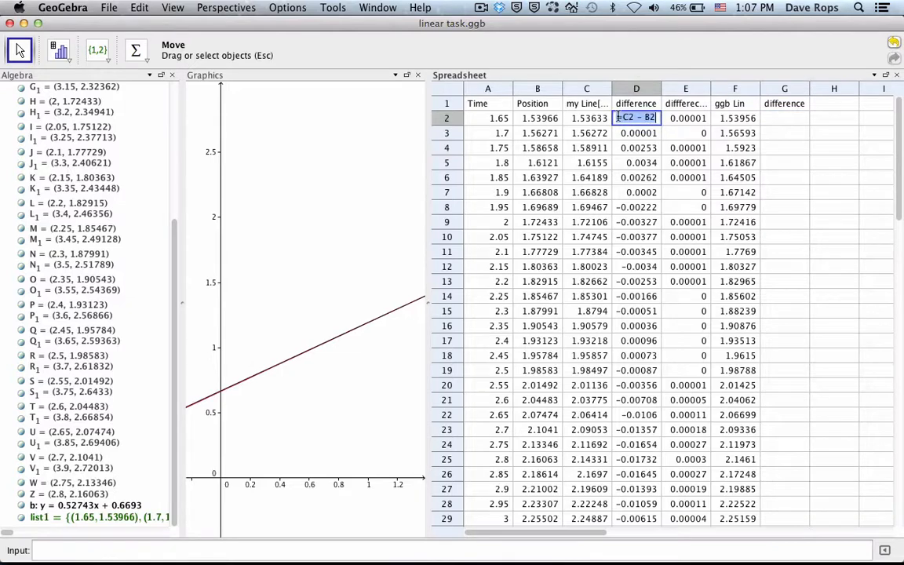
key("Return")
Step: Set the formula in cell G2 to F2 - B2 and fill it down column G to row 47
left_click(788, 119)
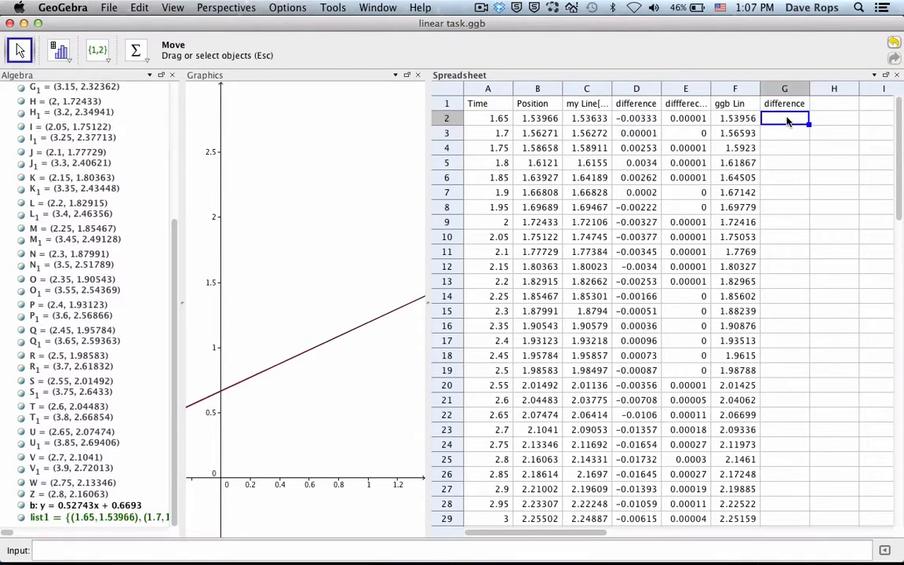
type("=")
left_click(728, 117)
type("-")
left_click(540, 119)
key("Return")
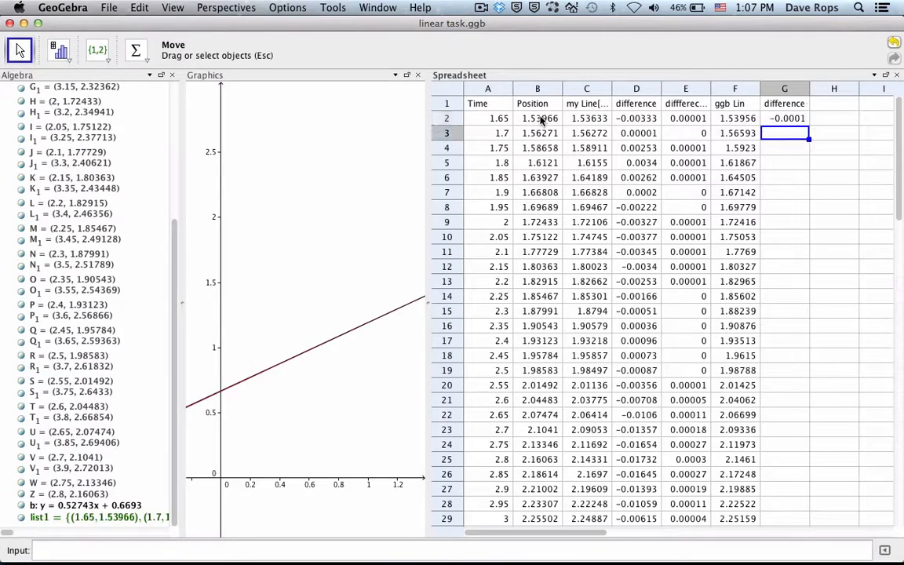
left_click(794, 119)
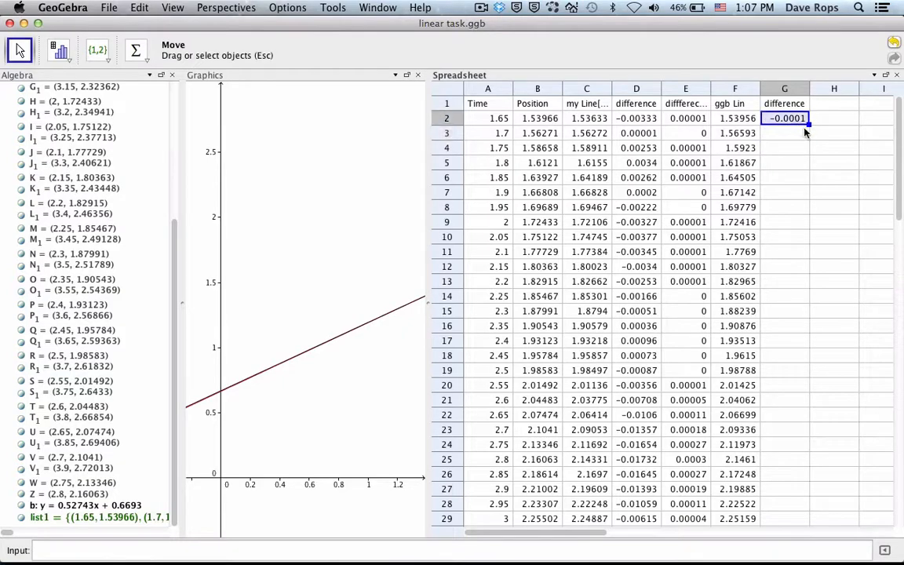
left_click_drag(807, 133, 799, 393)
scroll(787, 429, "down", 5)
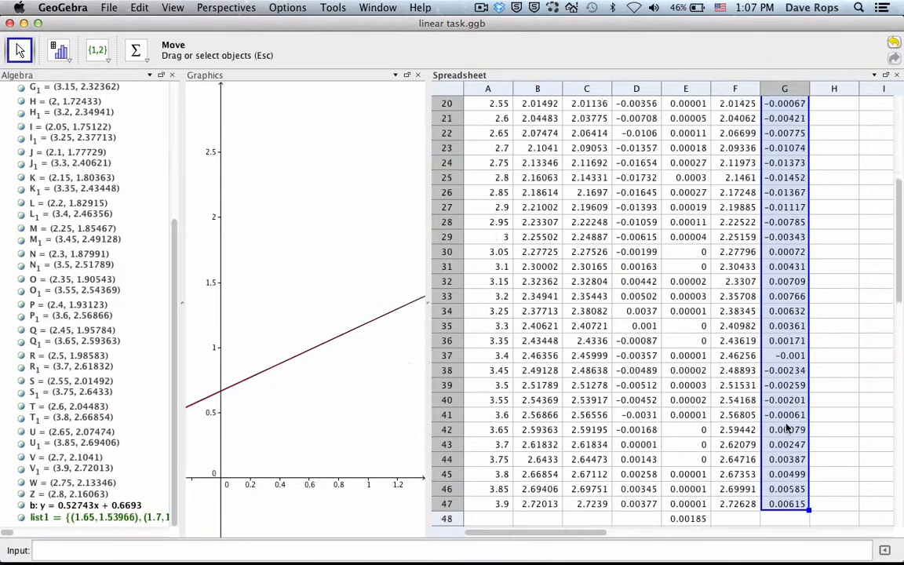
scroll(787, 429, "up", 5)
scroll(787, 428, "right", 2)
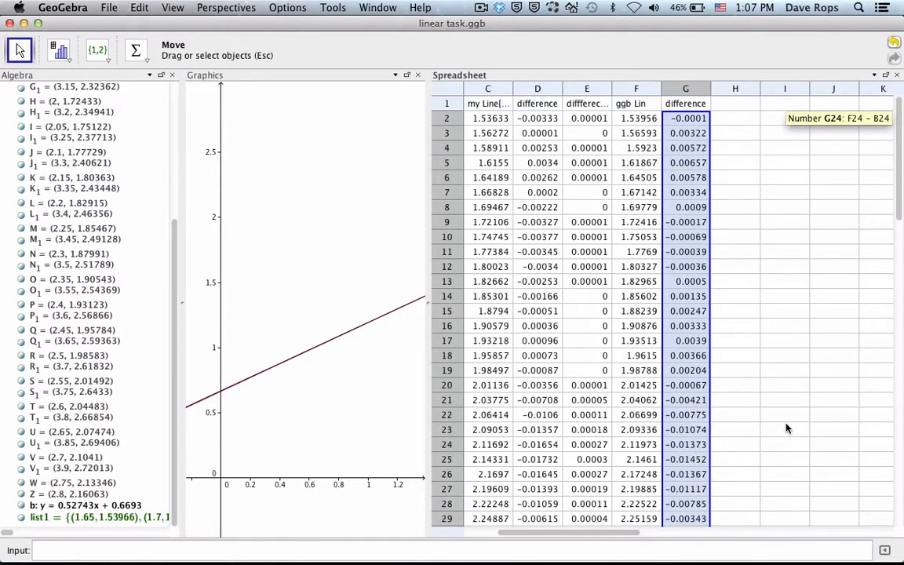
Step: Enter the heading "diff sq" in cell H1
left_click(732, 119)
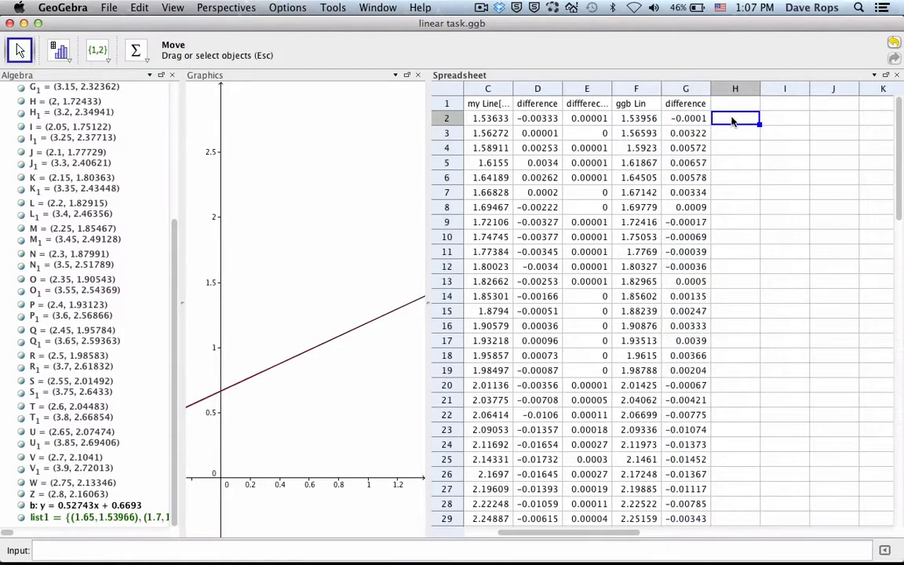
key("Up")
type("diff")
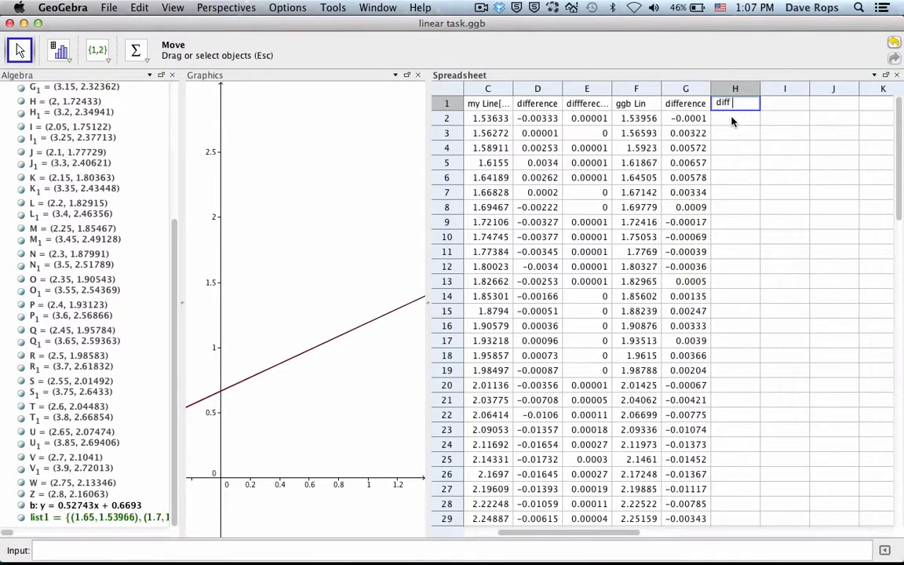
key("Return")
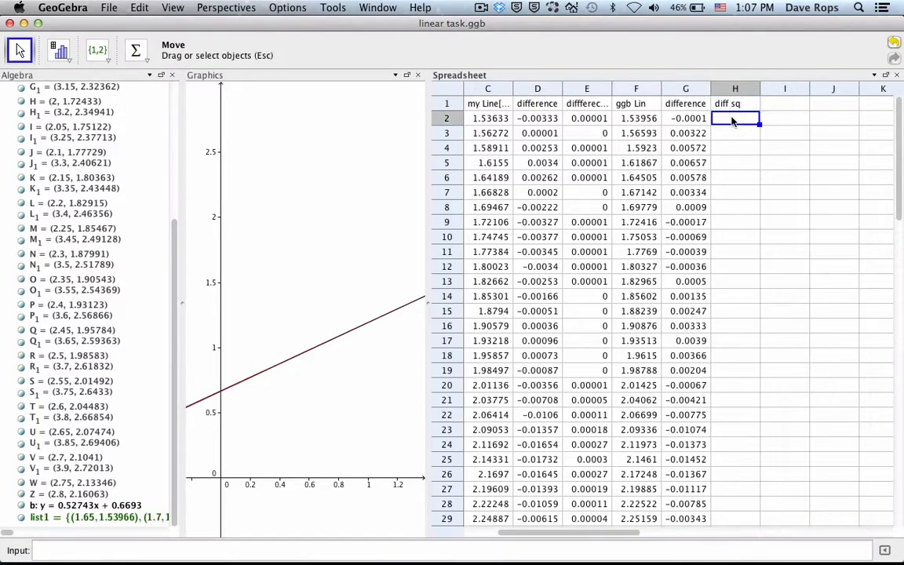
Step: Set the formula in cell H2 to G2^2 and fill it down column H to row 47
type("= G2 ^2")
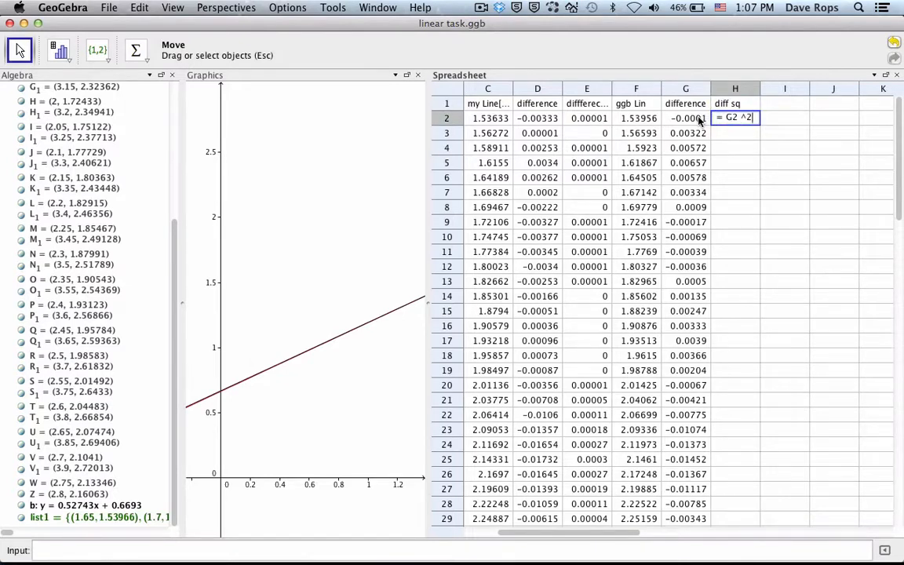
key("Return")
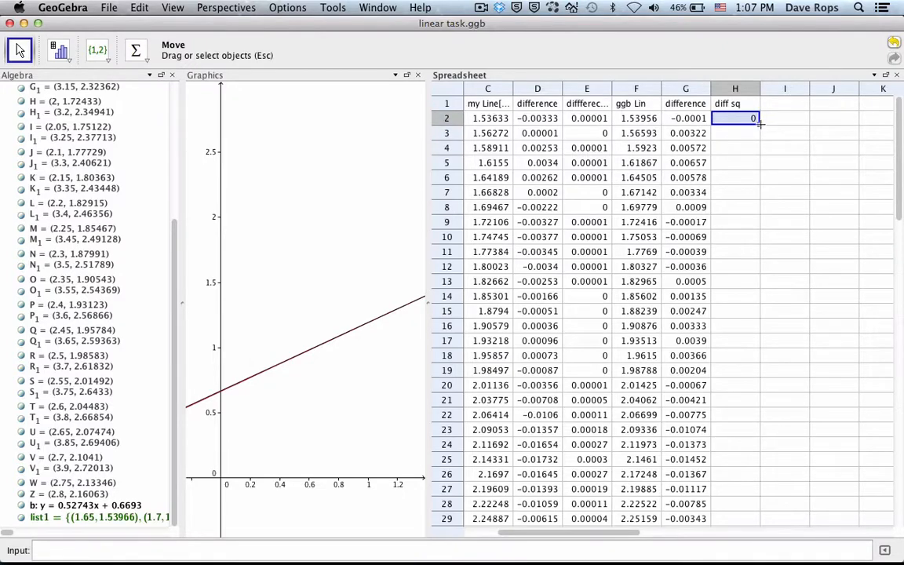
left_click_drag(759, 123, 747, 455)
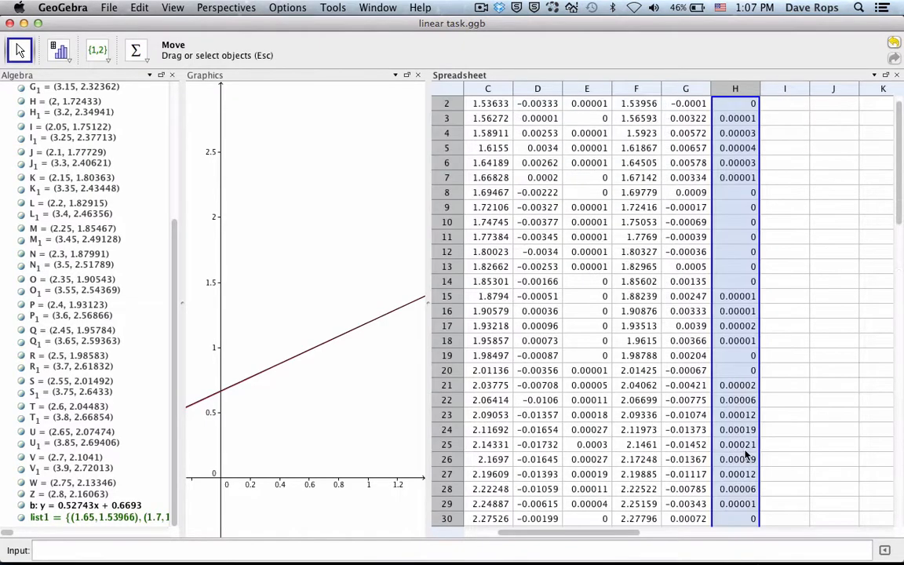
Step: Total the squared differences of H2:H47 in cell H48 with a sum formula, correcting the entry so it calculates
scroll(746, 455, "down", 10)
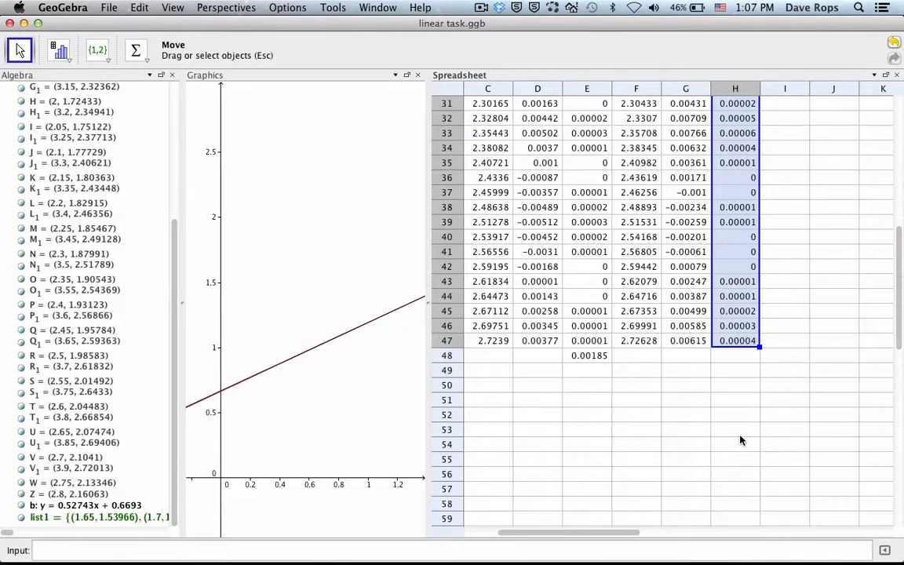
scroll(739, 440, "right", 1)
scroll(740, 440, "left", 3)
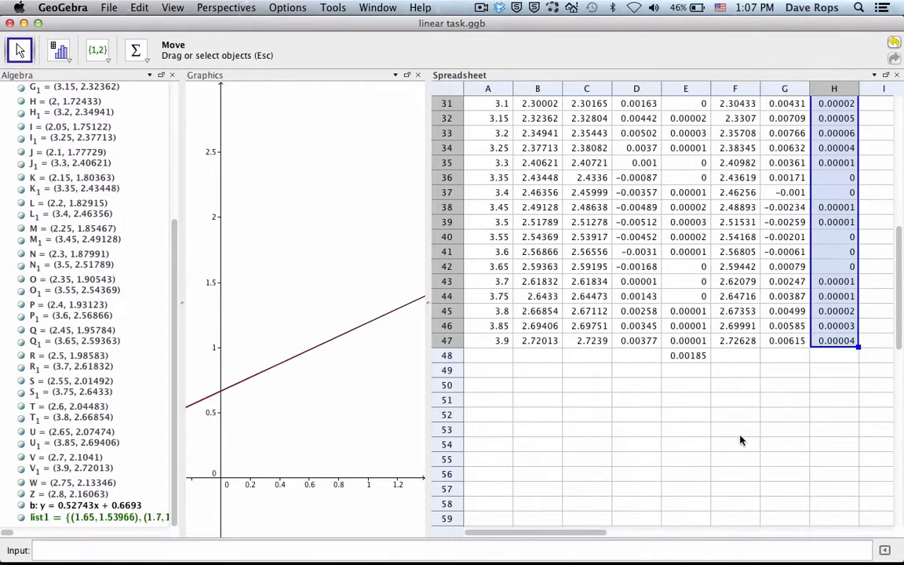
left_click(838, 356)
type("=")
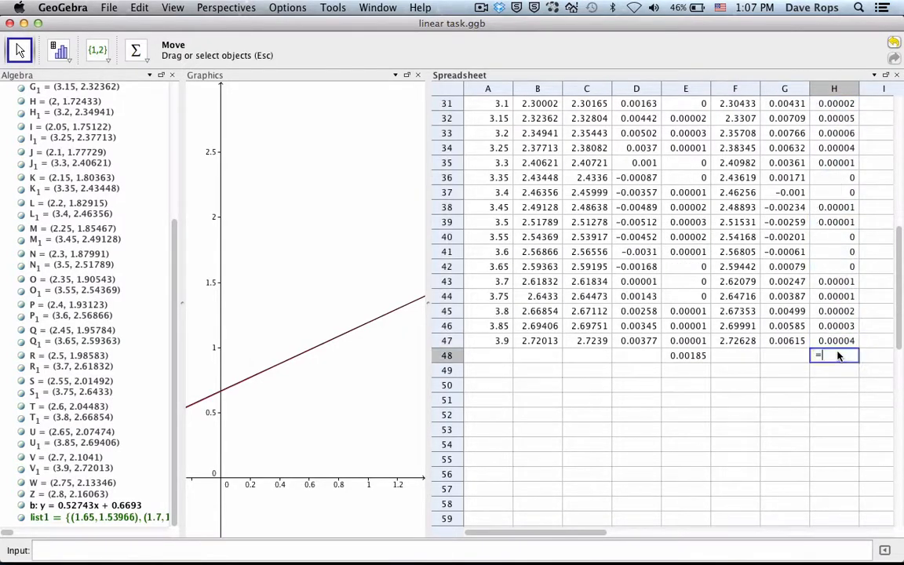
type("sum[")
type("H2:H")
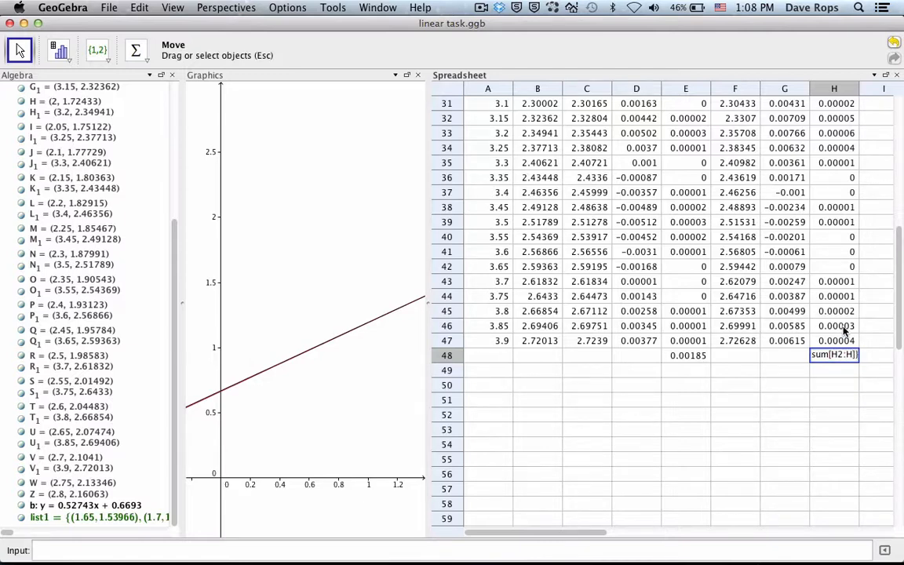
type("47")
key("Return")
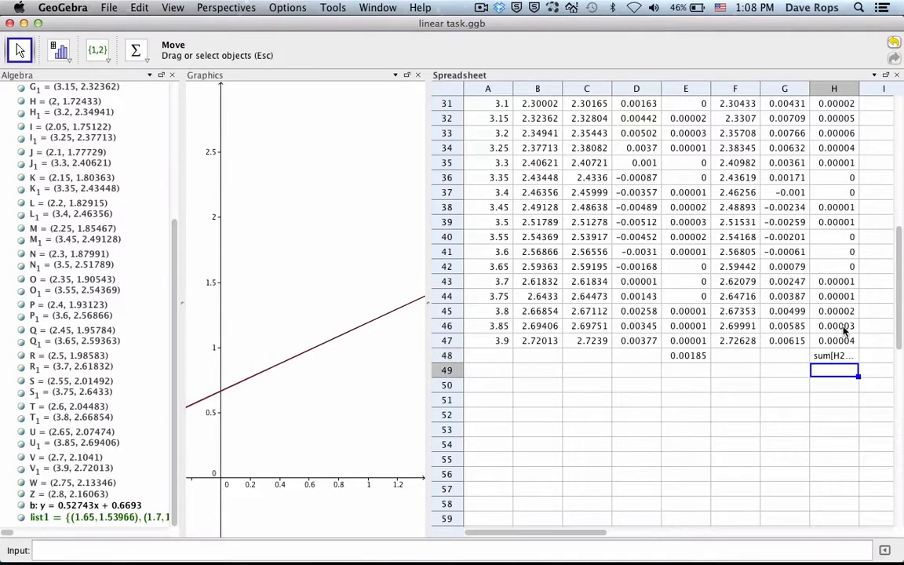
double_click(836, 356)
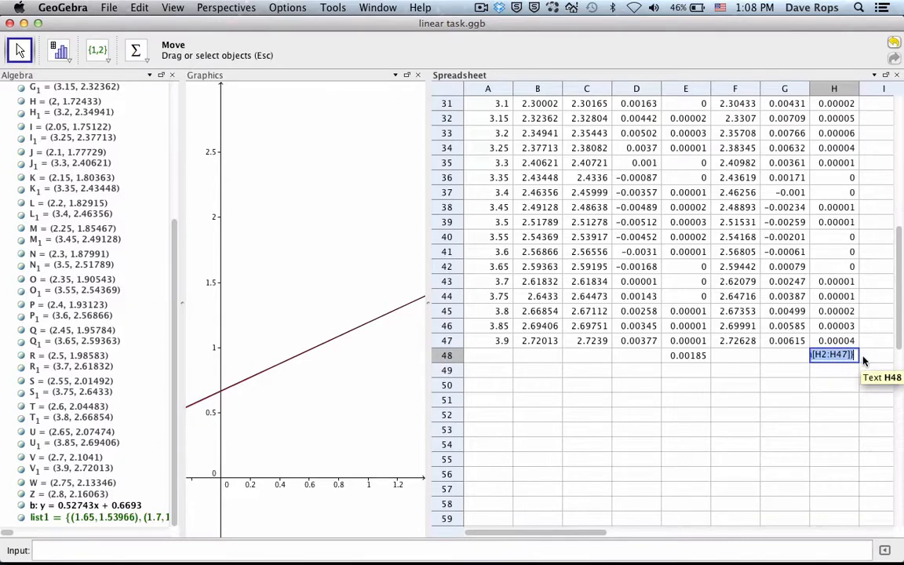
left_click(863, 360)
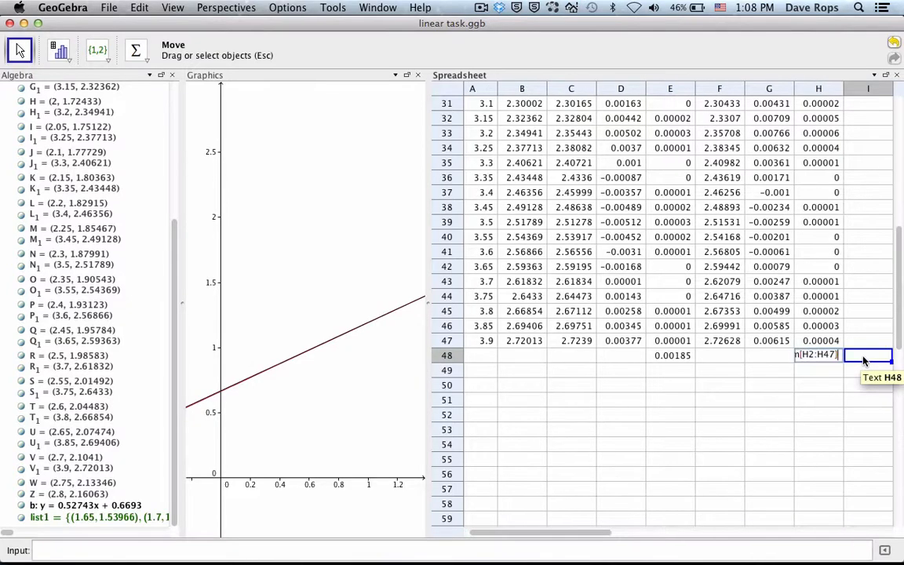
key("Return")
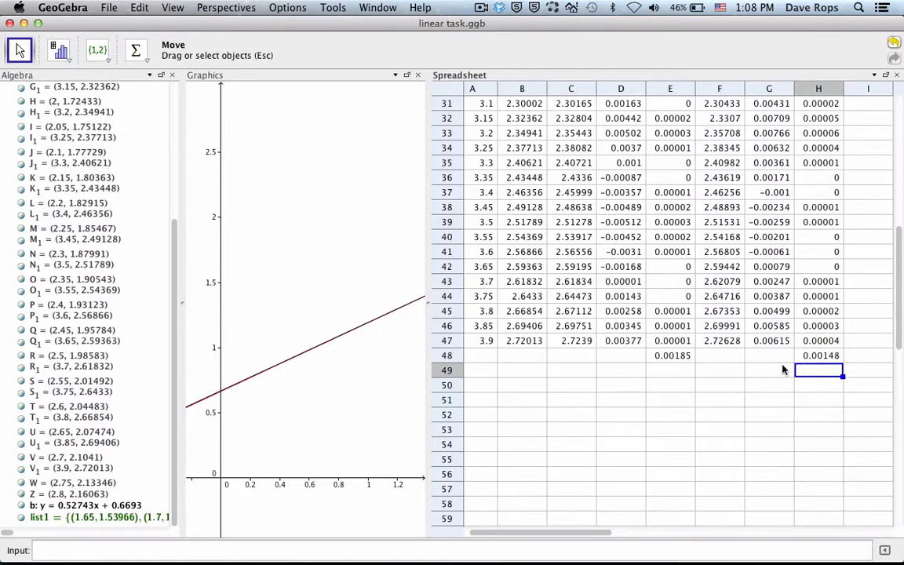
Step: Compare the sum of squared differences for the hand-derived line in E48 with that of the fitted line in H48
left_click(834, 357)
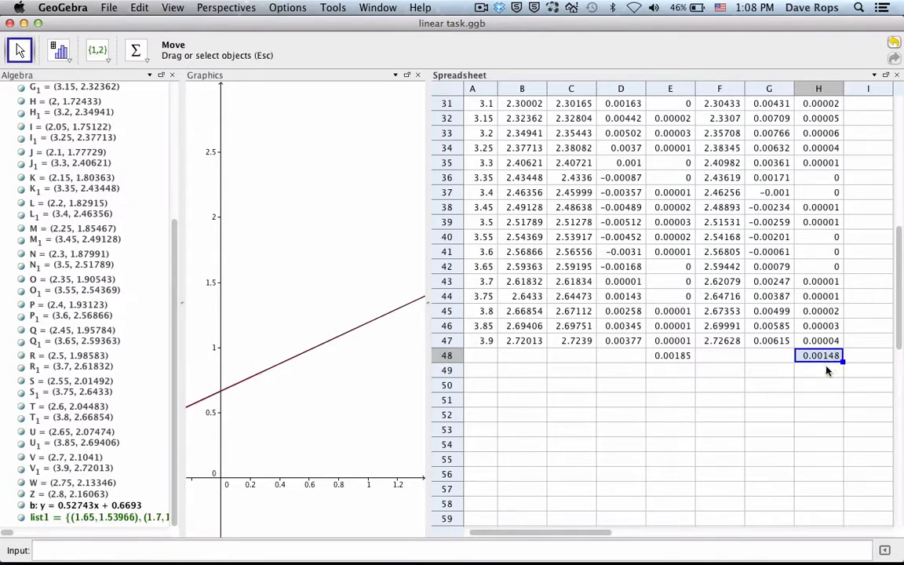
left_click(672, 358)
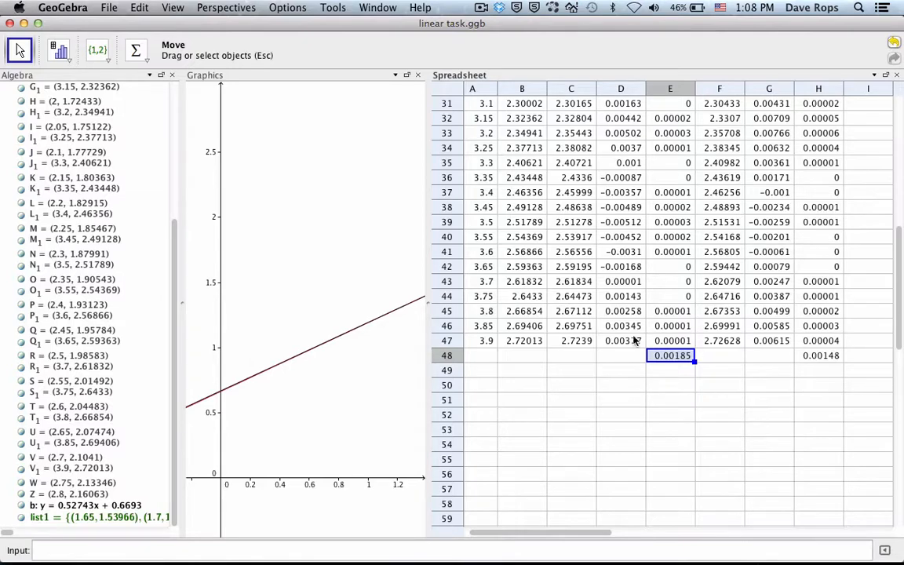
left_click(824, 357)
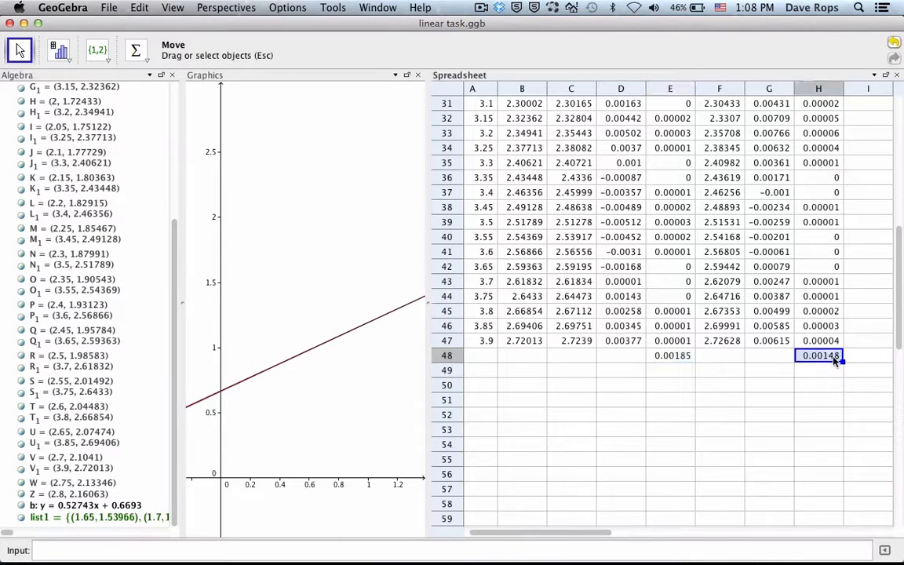
left_click(662, 356)
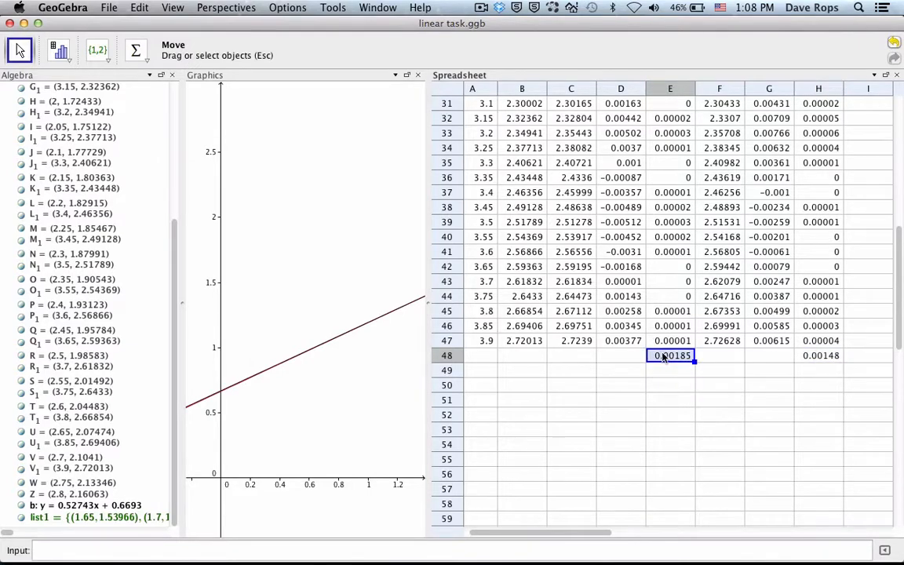
scroll(741, 312, "up", 10)
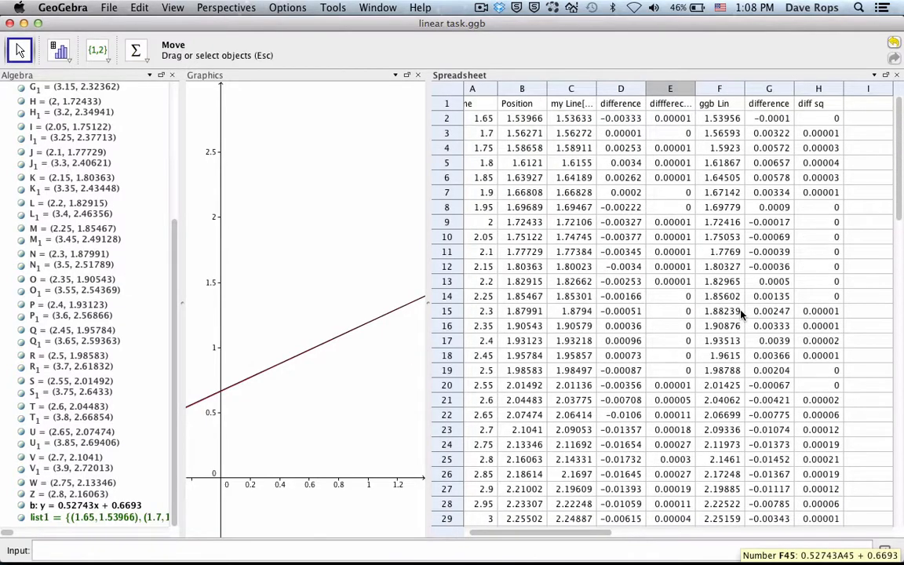
scroll(715, 451, "down", 10)
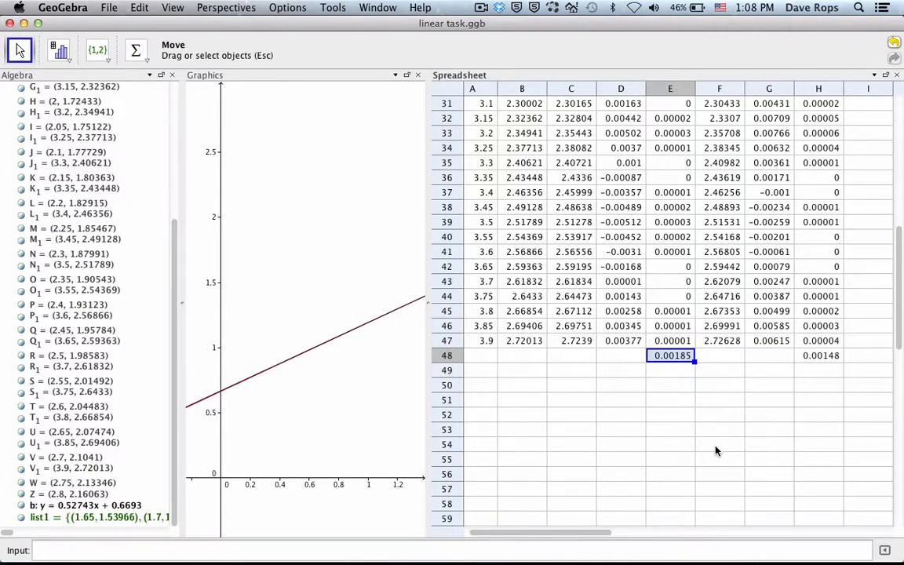
scroll(715, 451, "right", 2)
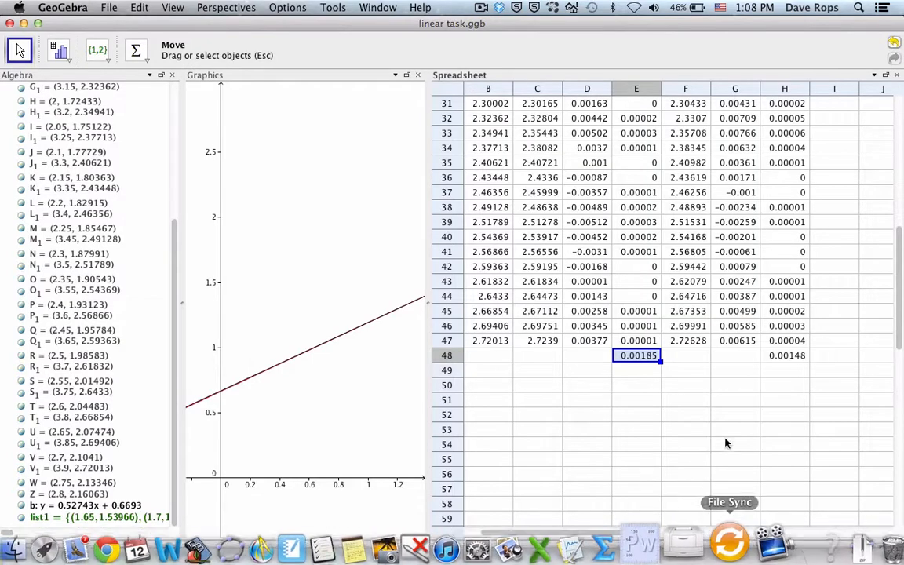
left_click(796, 355)
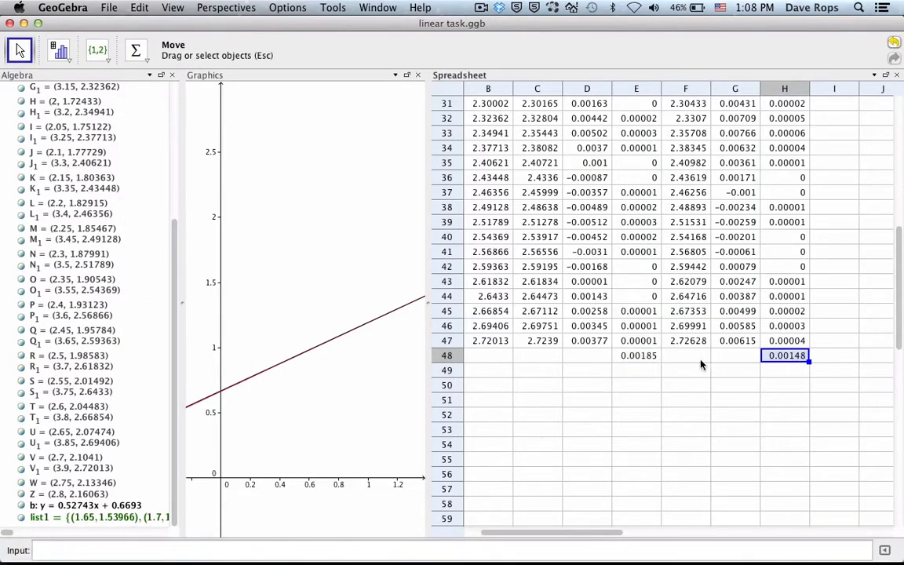
left_click(642, 357)
left_click(781, 358)
Step: Switch to Notebook and handwrite y = 0.52743x + 0.6693 with the label GGB above it on a new page of Linear
left_click(322, 543)
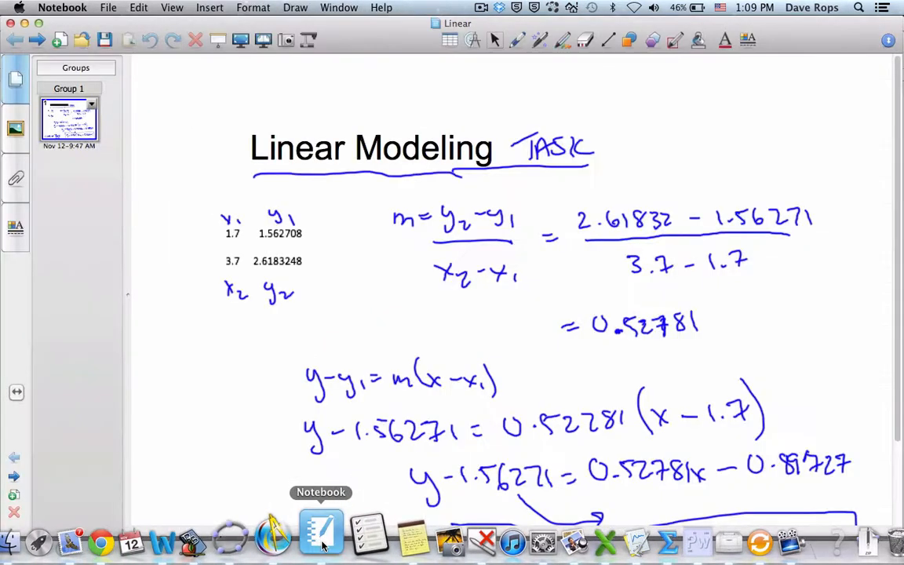
left_click(59, 40)
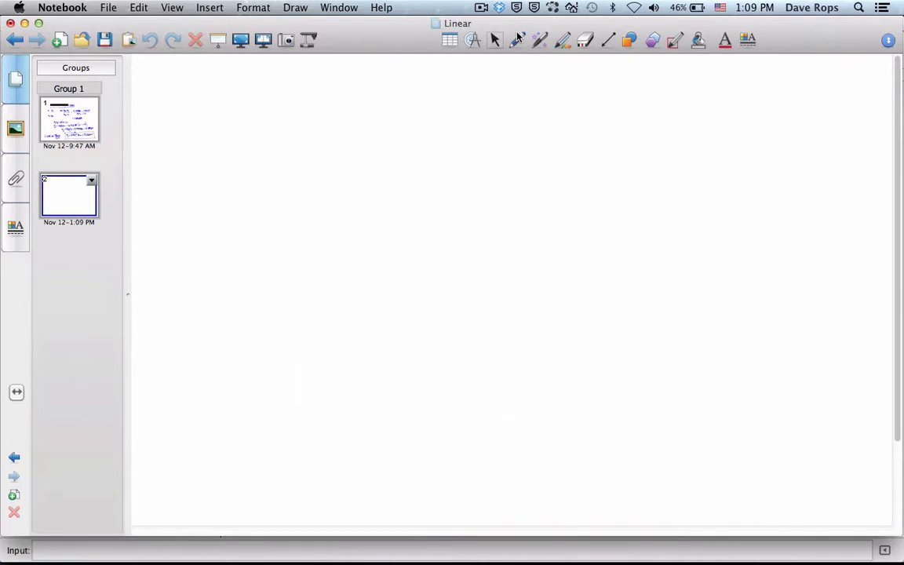
left_click(518, 40)
mouse_move(266, 138)
left_mouse_down()
mouse_move(314, 150)
mouse_move(338, 138)
left_mouse_up()
left_click(362, 154)
mouse_move(394, 136)
left_mouse_down()
mouse_move(372, 164)
mouse_move(579, 147)
mouse_move(566, 158)
left_mouse_up()
mouse_move(619, 135)
left_mouse_down()
mouse_move(675, 149)
mouse_move(661, 149)
left_mouse_up()
left_click(641, 155)
mouse_move(693, 133)
left_mouse_down()
mouse_move(689, 149)
mouse_move(720, 157)
left_mouse_up()
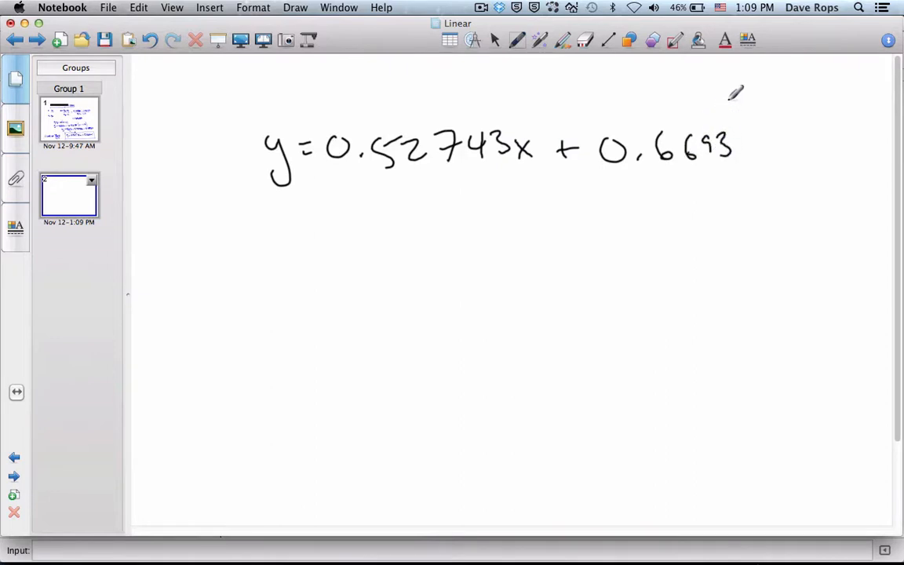
left_click_drag(686, 100, 734, 107)
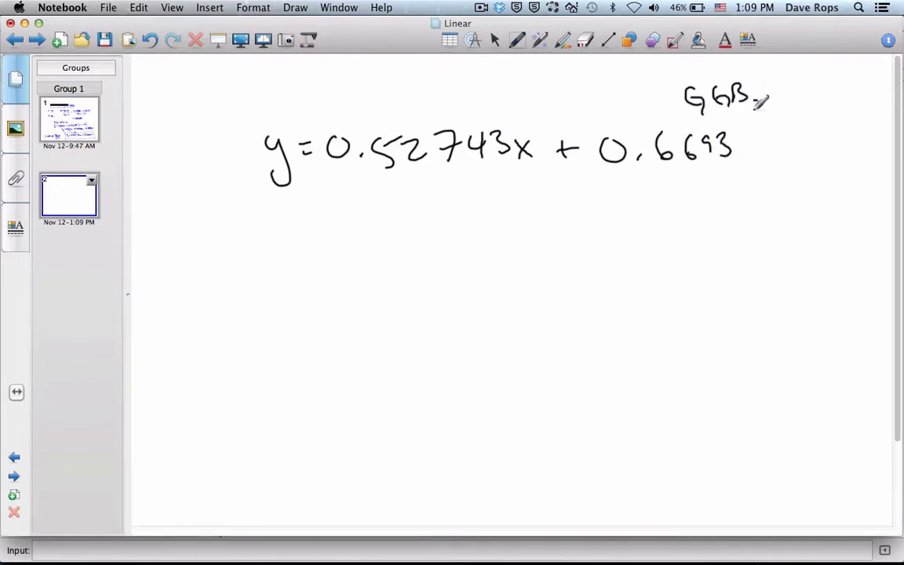
left_click(756, 100)
Step: Replace the handwritten y with P and the x with t in the equation
left_click(590, 41)
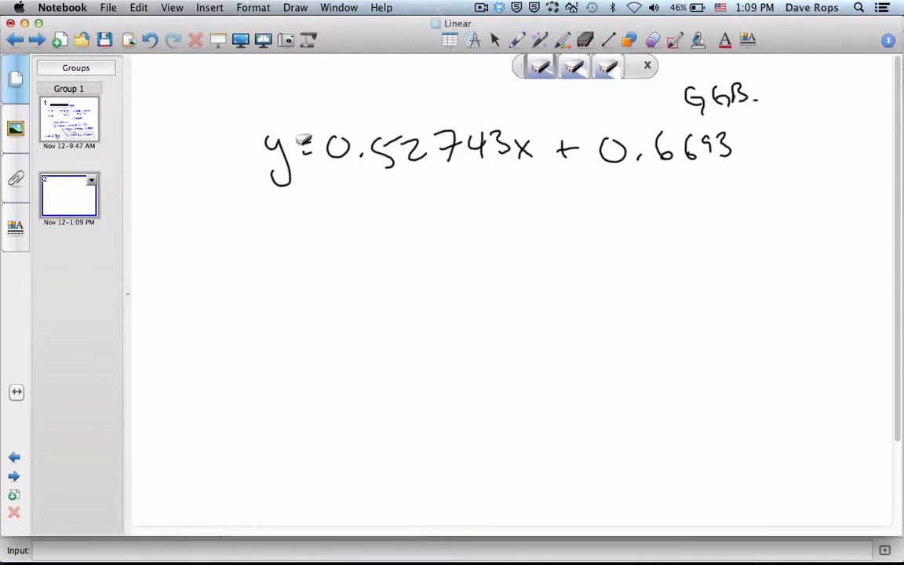
mouse_move(269, 127)
left_mouse_down()
mouse_move(276, 185)
mouse_move(256, 185)
left_mouse_up()
left_click(517, 41)
left_click_drag(253, 157, 256, 174)
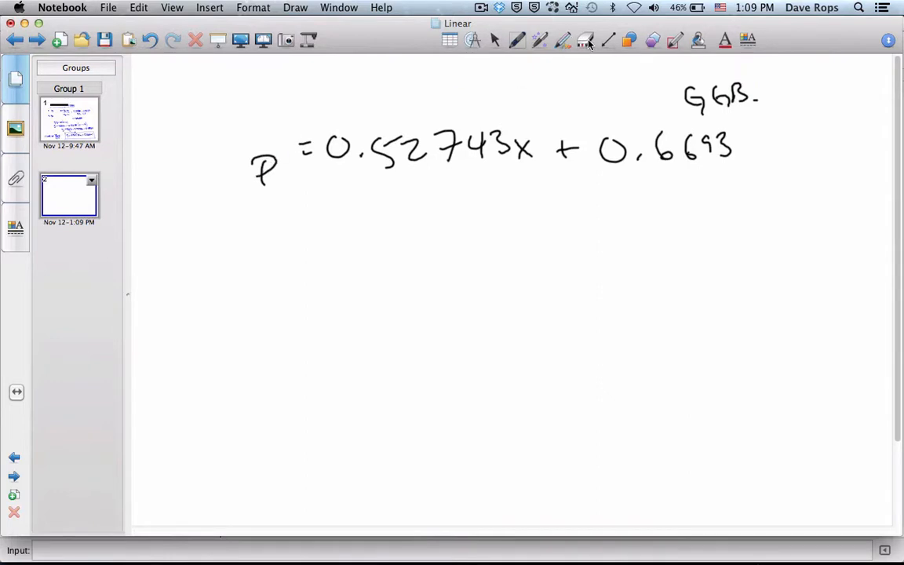
left_click(589, 41)
left_click_drag(530, 126, 539, 153)
left_click(517, 41)
left_click_drag(514, 135, 540, 127)
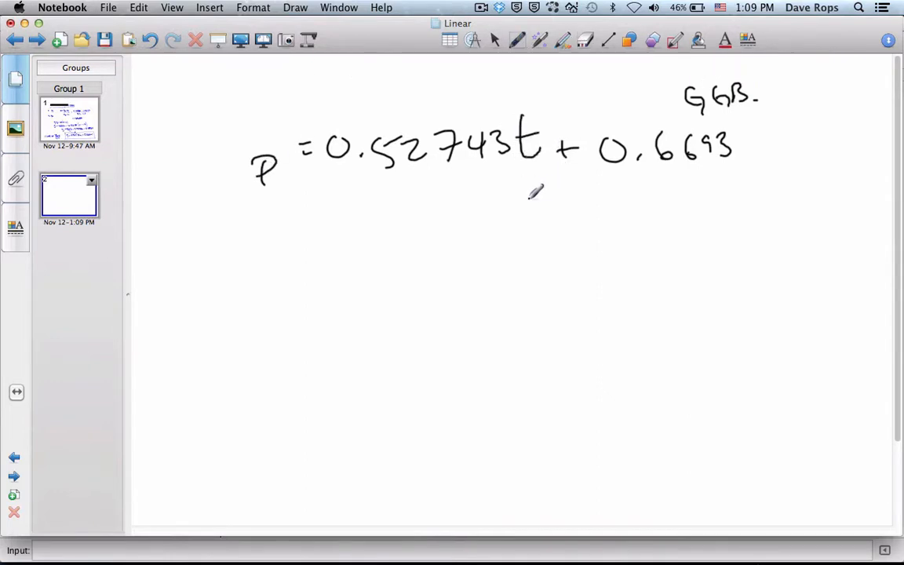
left_click_drag(263, 183, 264, 192)
Step: Handwrite the prediction question P = ? for t = 50 below the equation
mouse_move(271, 244)
left_mouse_down()
mouse_move(289, 270)
mouse_move(290, 257)
left_mouse_up()
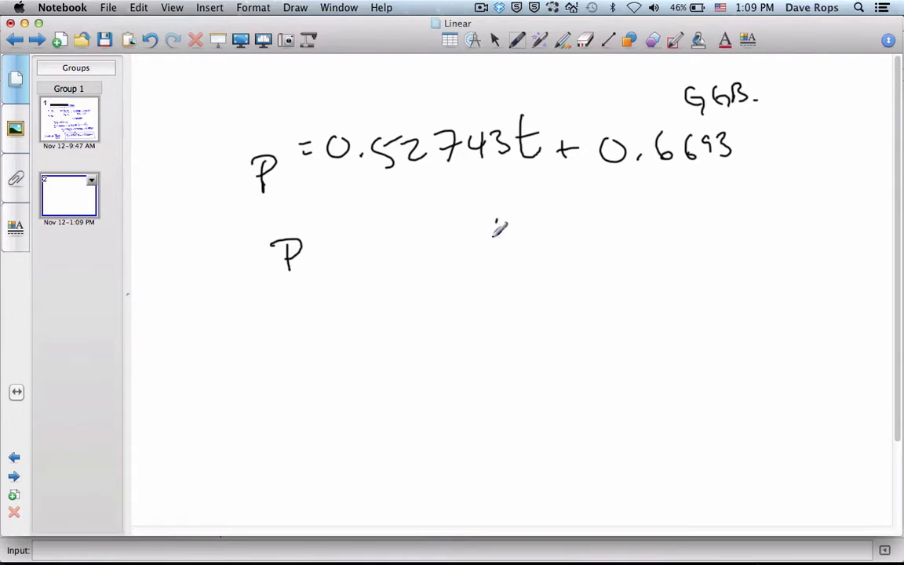
left_click_drag(496, 210, 517, 249)
left_click_drag(489, 233, 540, 223)
left_click_drag(526, 233, 551, 240)
mouse_move(586, 220)
left_mouse_down()
mouse_move(575, 235)
mouse_move(585, 220)
left_mouse_up()
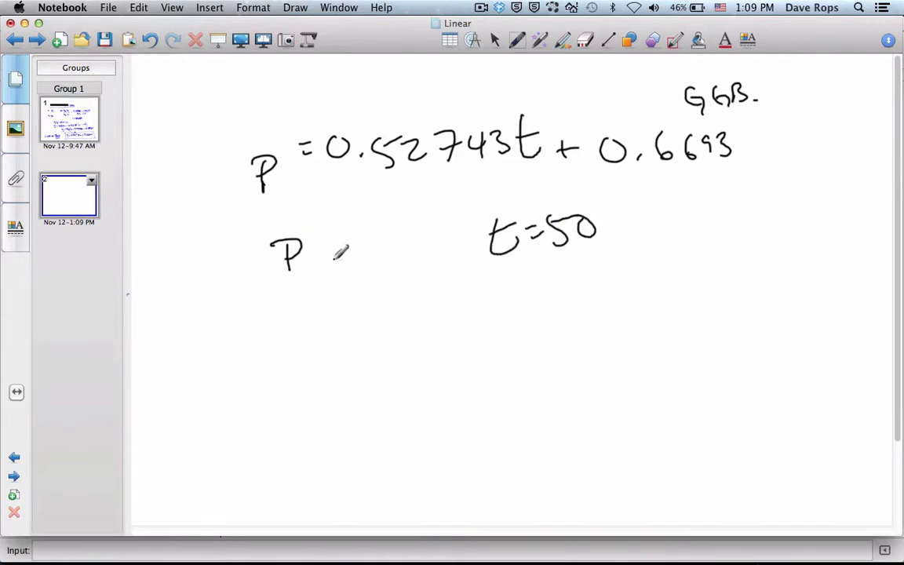
left_click_drag(322, 248, 334, 252)
left_click_drag(321, 256, 343, 261)
left_click_drag(346, 224, 375, 269)
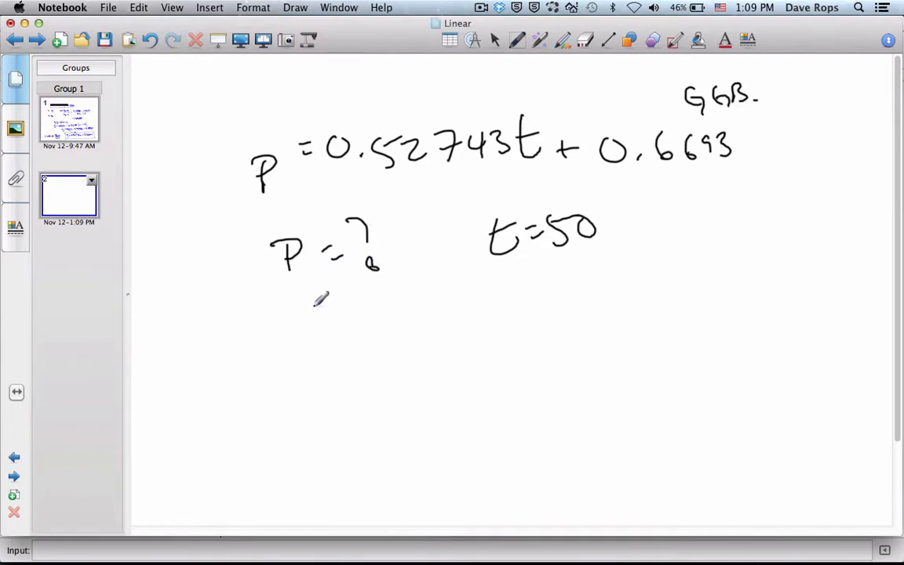
Step: Number the P = ? question as 9) and draw a dividing line underneath it
left_click_drag(196, 253, 204, 272)
left_click_drag(190, 233, 223, 287)
mouse_move(198, 253)
left_mouse_down()
mouse_move(189, 270)
mouse_move(206, 265)
mouse_move(197, 265)
mouse_move(205, 284)
mouse_move(196, 261)
mouse_move(205, 285)
mouse_move(672, 299)
left_mouse_up()
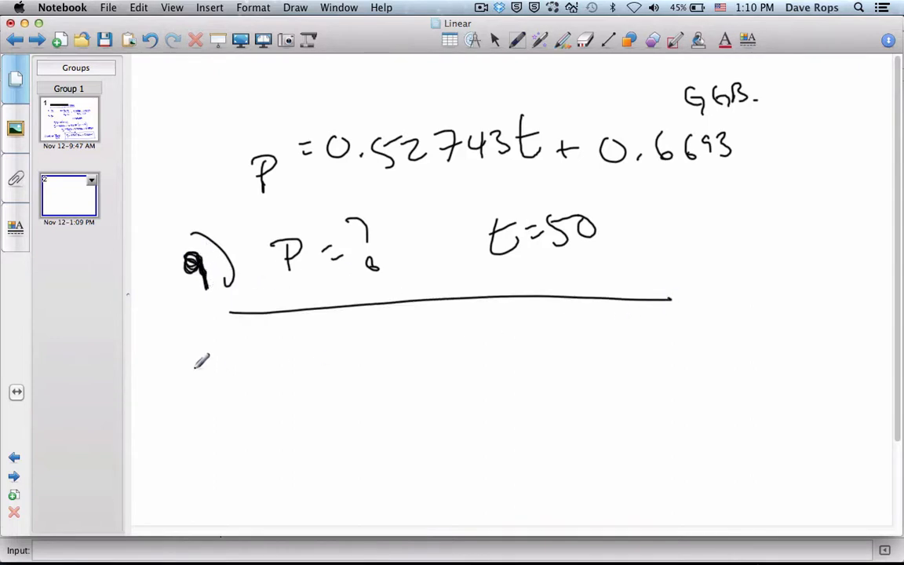
Step: Start question 10) below the dividing line by handwriting its number and t = ?
left_click_drag(196, 371, 195, 388)
left_click_drag(226, 367, 208, 362)
left_click_drag(214, 347, 242, 408)
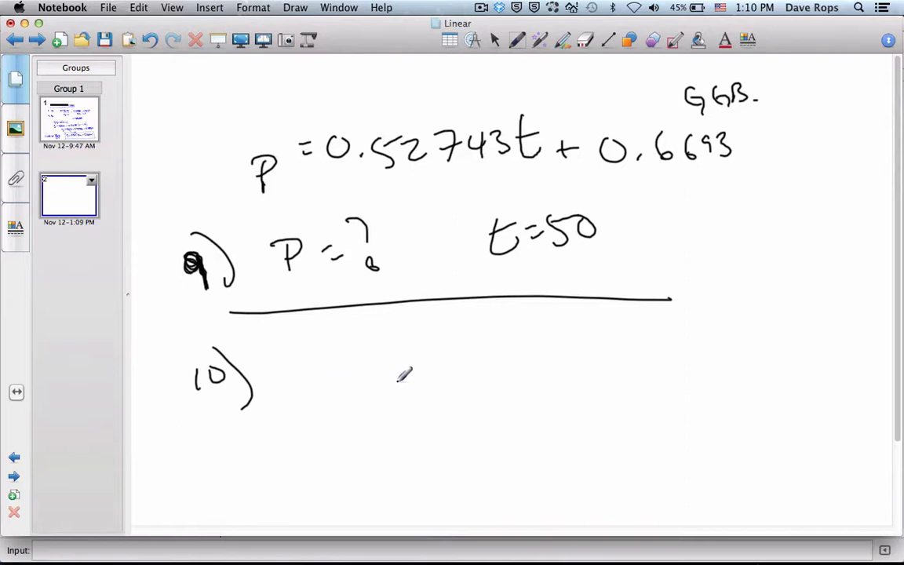
mouse_move(510, 346)
left_mouse_down()
mouse_move(515, 376)
mouse_move(541, 357)
mouse_move(590, 369)
left_mouse_up()
left_click(590, 379)
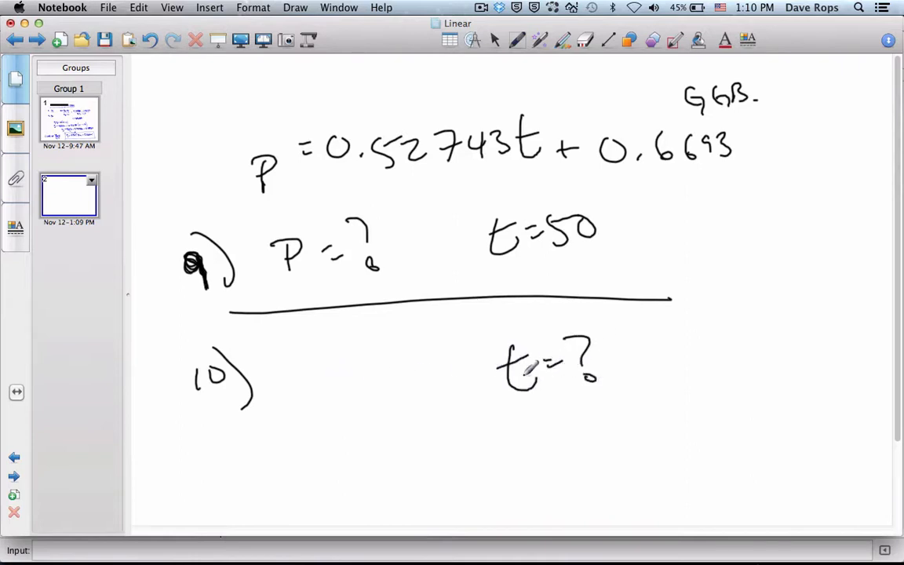
Step: Complete question 10) by handwriting P = 3m. in front of t = ?
left_click_drag(299, 394, 313, 422)
mouse_move(287, 397)
left_mouse_down()
mouse_move(308, 404)
mouse_move(353, 391)
left_mouse_up()
left_click_drag(338, 405, 379, 400)
mouse_move(398, 386)
left_mouse_down()
mouse_move(416, 380)
mouse_move(435, 397)
left_mouse_up()
left_click(442, 393)
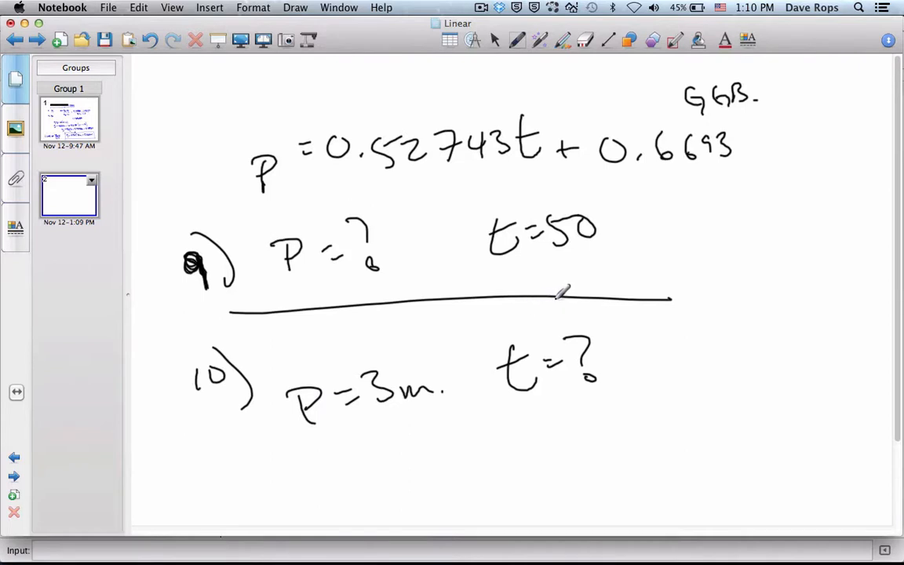
Step: Draw a brace to the right of questions 9 and 10 and circle both t = 50 and P = ?
mouse_move(638, 209)
left_mouse_down()
mouse_move(694, 267)
mouse_move(676, 382)
left_mouse_up()
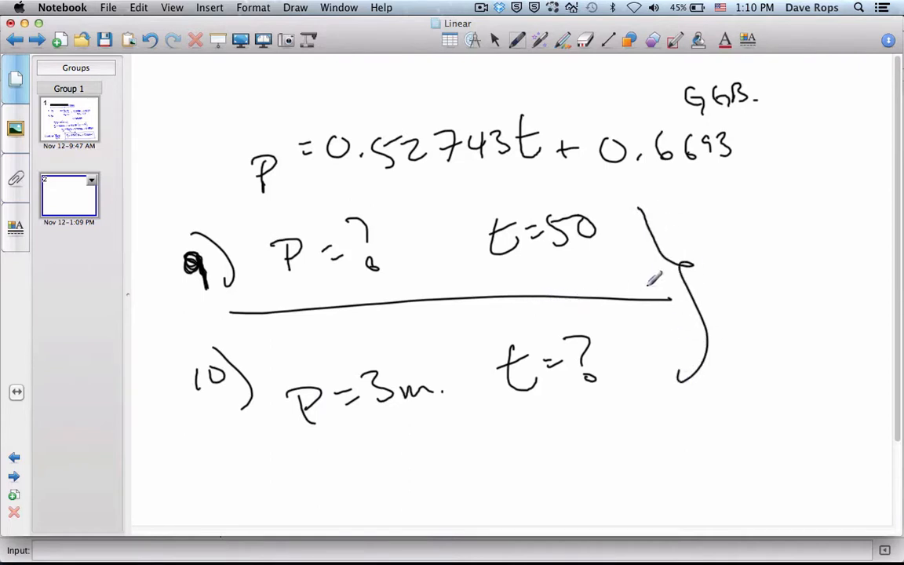
mouse_move(571, 191)
left_mouse_down()
mouse_move(484, 289)
mouse_move(582, 188)
left_mouse_up()
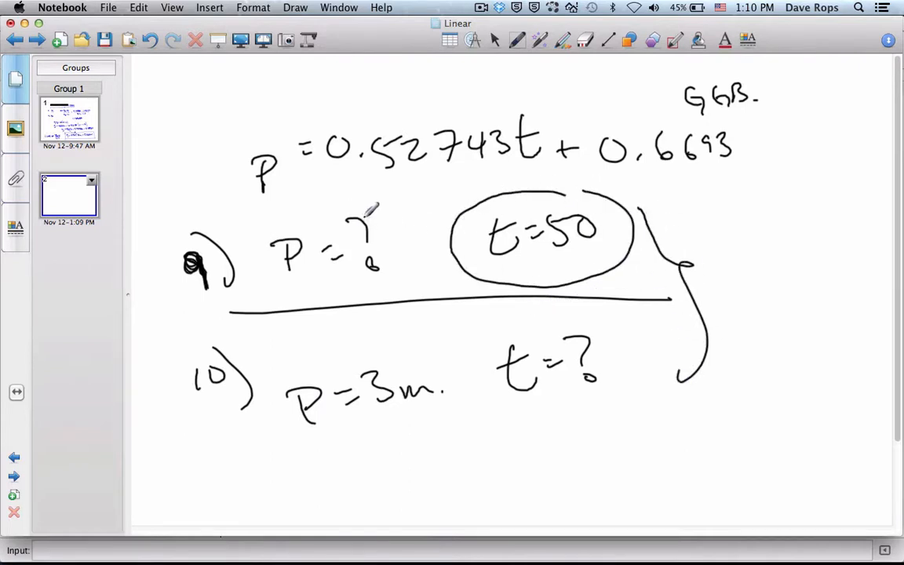
mouse_move(372, 208)
left_mouse_down()
mouse_move(276, 280)
mouse_move(402, 223)
mouse_move(369, 226)
left_mouse_up()
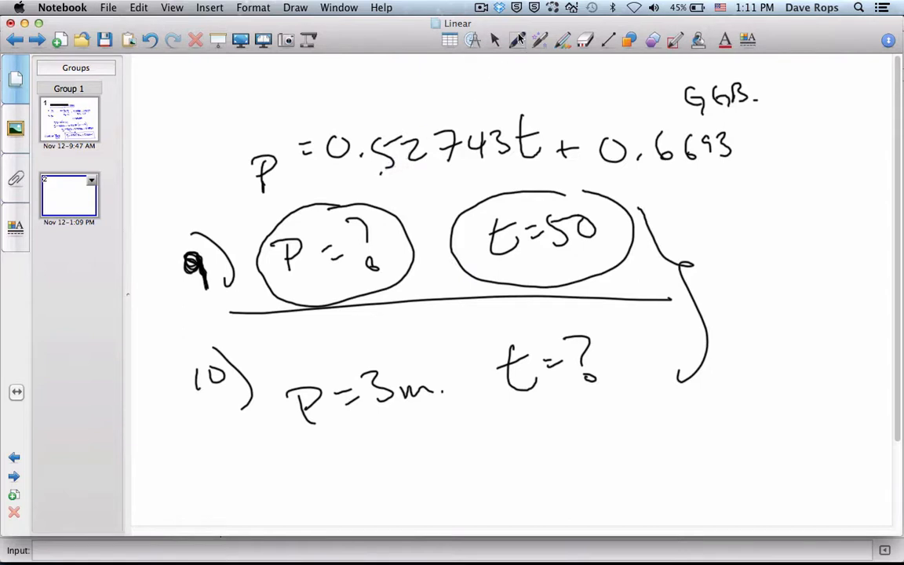
Step: Highlight the slope 0.52743 in the equation in yellow
left_click(517, 39)
left_click(557, 61)
mouse_move(324, 148)
left_mouse_down()
mouse_move(473, 139)
mouse_move(463, 132)
mouse_move(302, 153)
mouse_move(424, 125)
mouse_move(487, 128)
left_mouse_up()
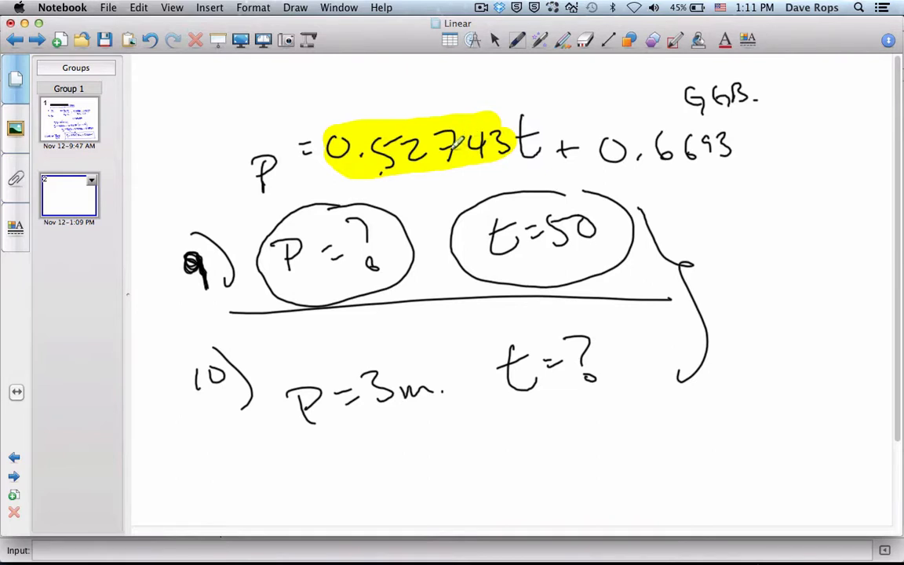
Step: Handwrite neg/positive in black below question 10 and double-underline the constant 0.6693 in the equation
left_click(517, 39)
left_click(359, 70)
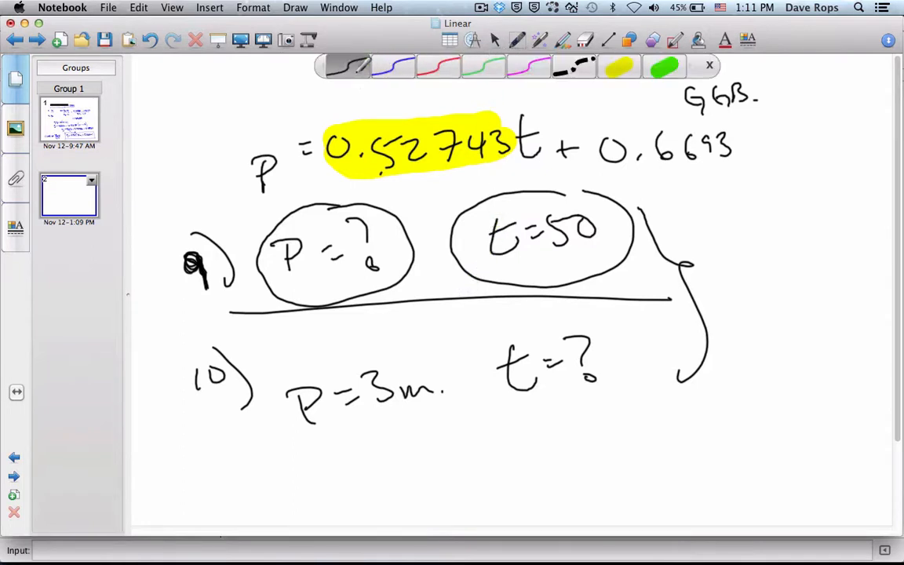
left_click_drag(441, 465, 463, 468)
mouse_move(464, 458)
left_mouse_down()
mouse_move(504, 462)
mouse_move(571, 425)
mouse_move(580, 445)
mouse_move(631, 428)
mouse_move(658, 430)
mouse_move(663, 441)
left_mouse_up()
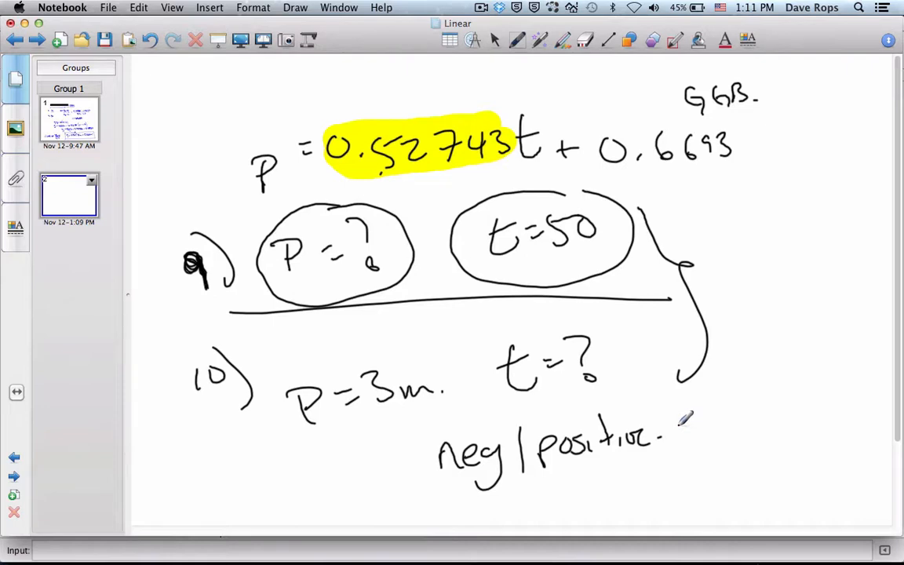
left_click_drag(626, 185, 725, 178)
left_click_drag(663, 189, 711, 198)
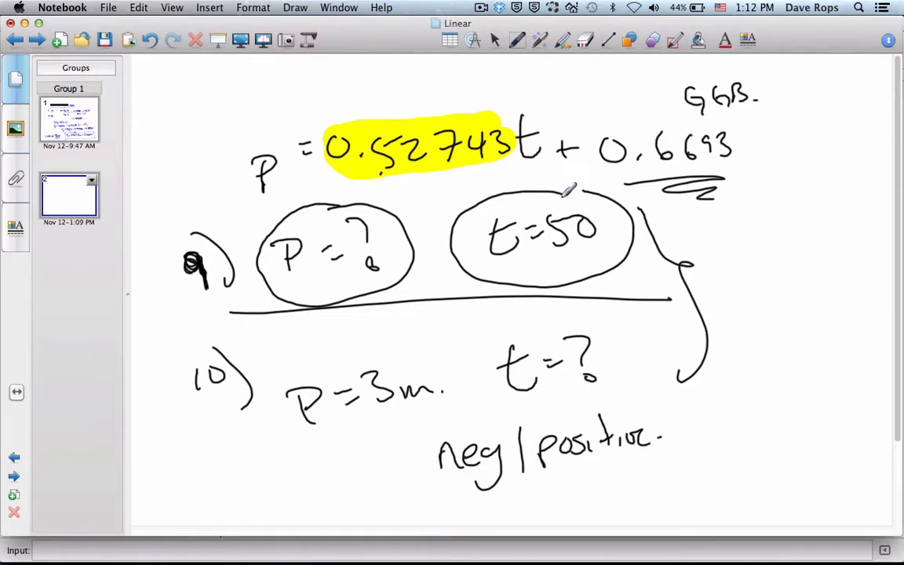
left_click_drag(560, 201, 586, 193)
left_click_drag(570, 197, 587, 202)
Step: Switch to the linear.xlsx workbook in Microsoft Excel and look through the data in columns A and B of Sheet3
left_click(567, 539)
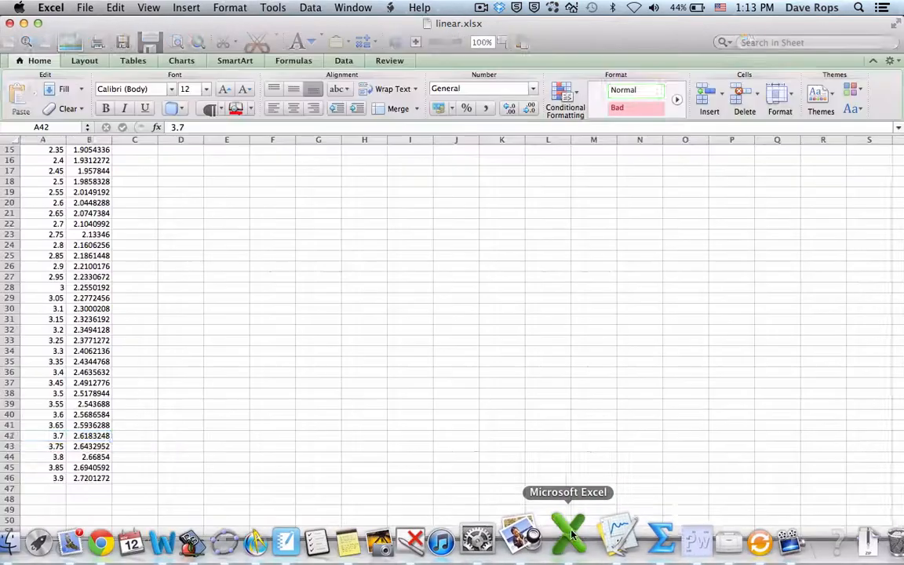
scroll(196, 298, "down", 3)
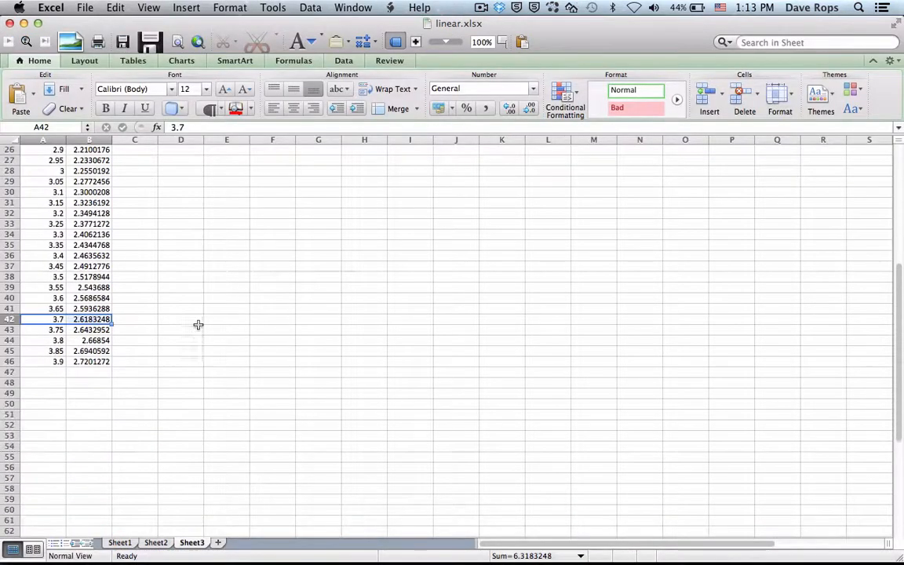
scroll(196, 270, "right", 1)
scroll(176, 232, "up", 7)
scroll(144, 224, "left", 1)
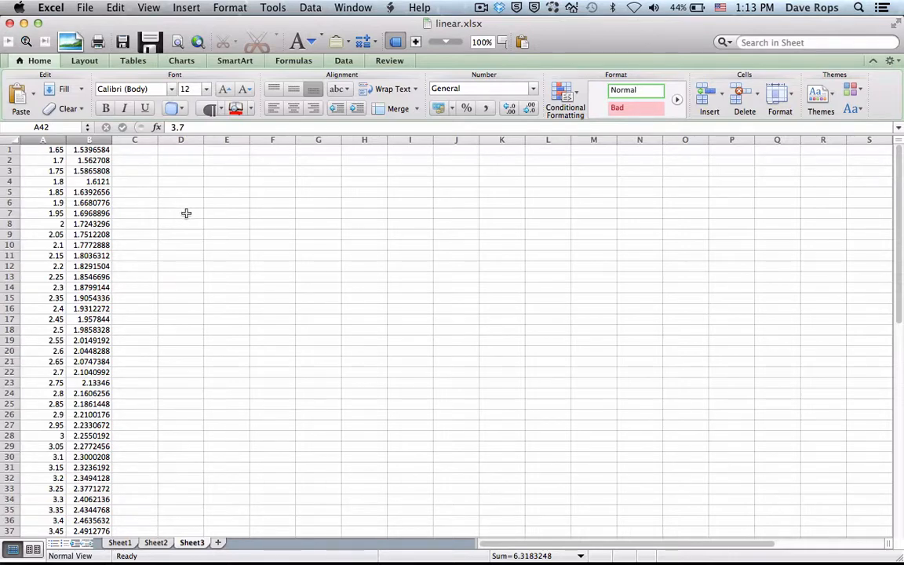
left_click(479, 8)
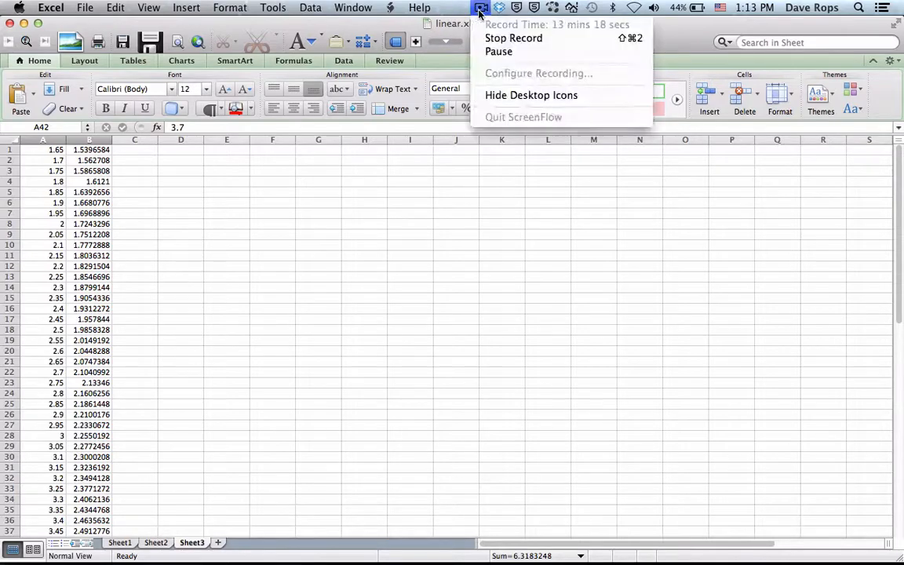